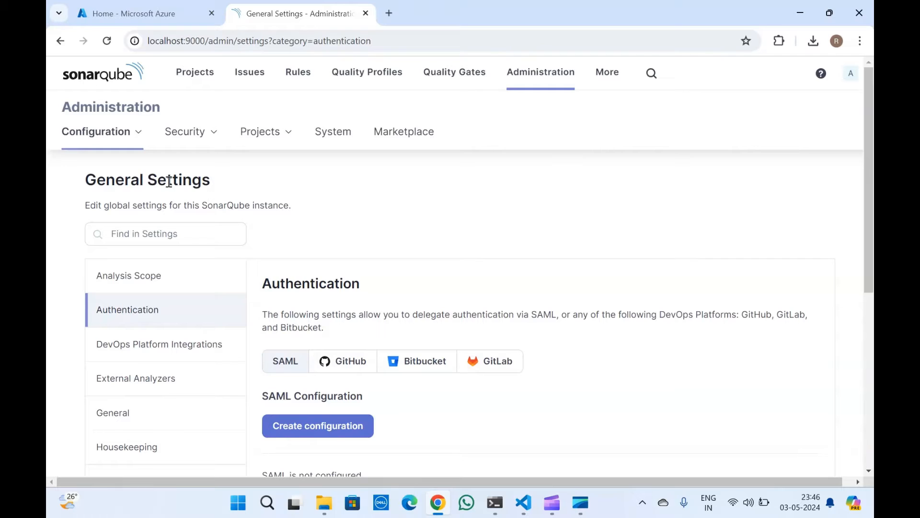
Check which account is signed in to SonarQube using the account menu.
click(853, 77)
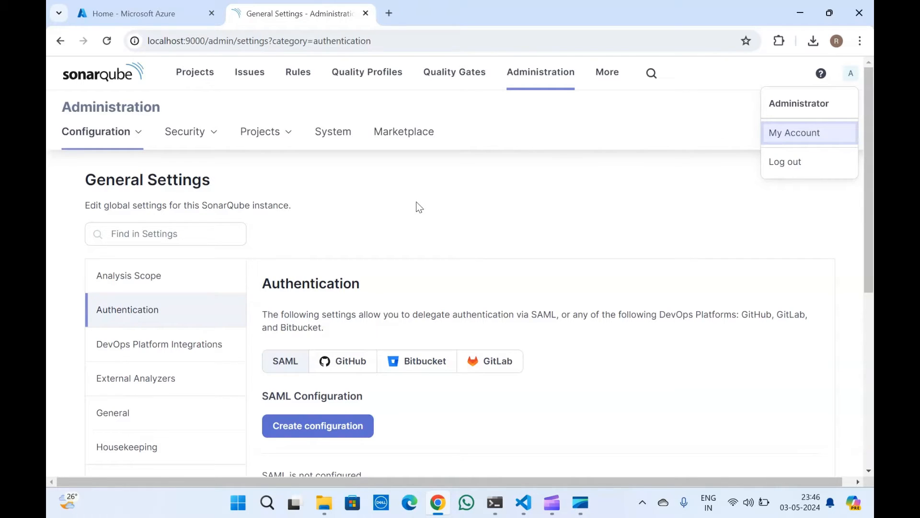
click(794, 110)
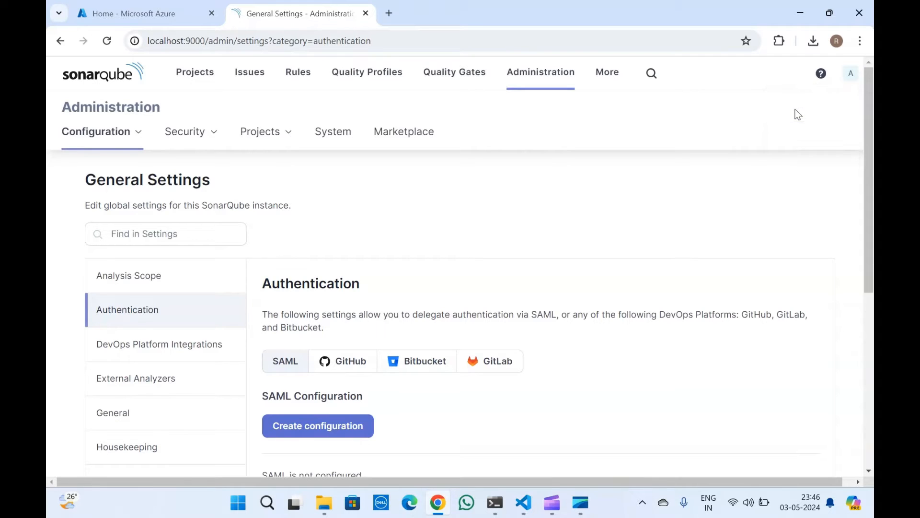
click(851, 73)
click(561, 201)
click(850, 73)
click(798, 110)
click(851, 74)
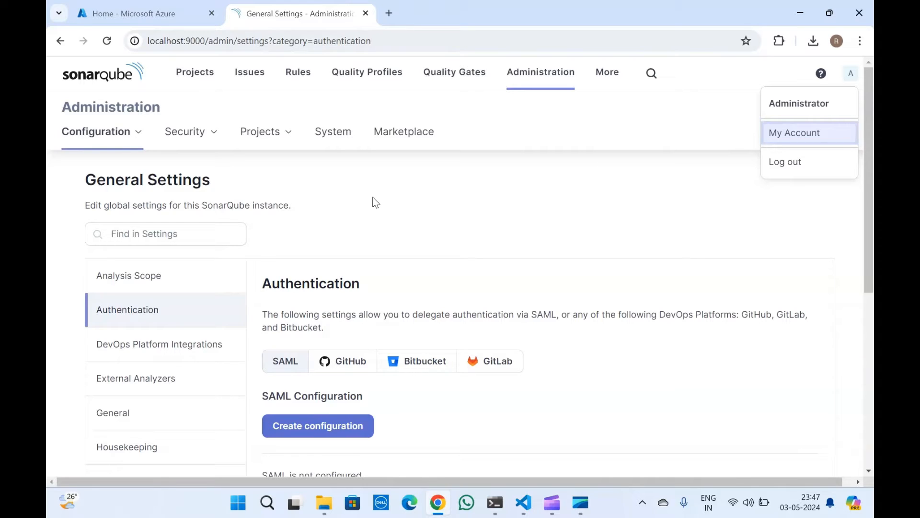
Look over SonarQube's general administration settings and the signed-in account.
click(540, 77)
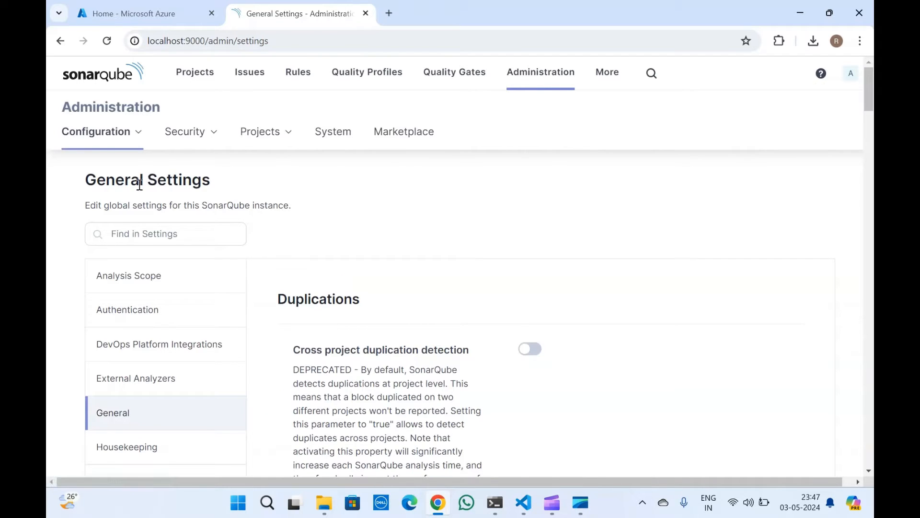
click(852, 74)
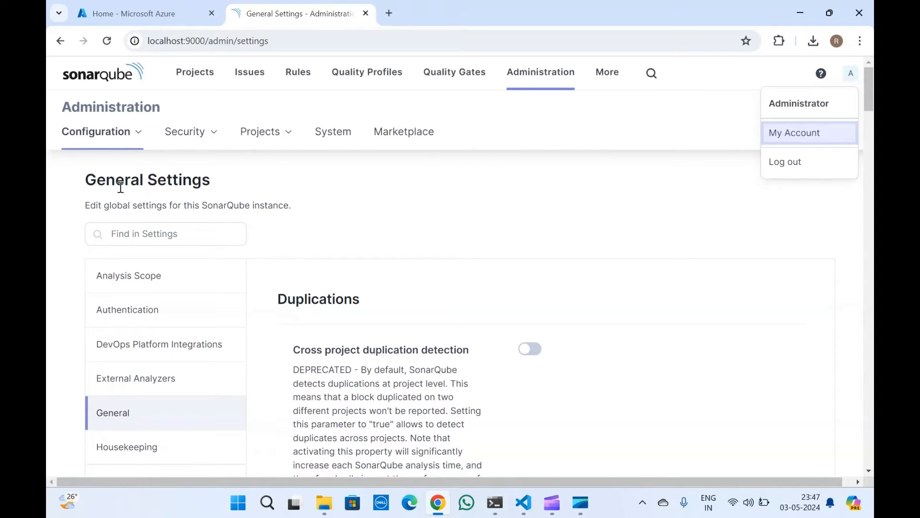
scroll(230, 205, down, 3)
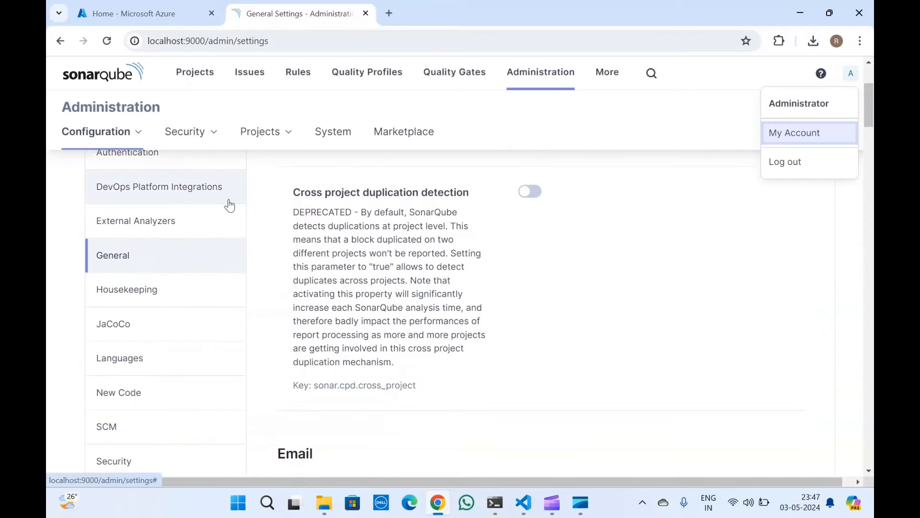
scroll(229, 206, up, 3)
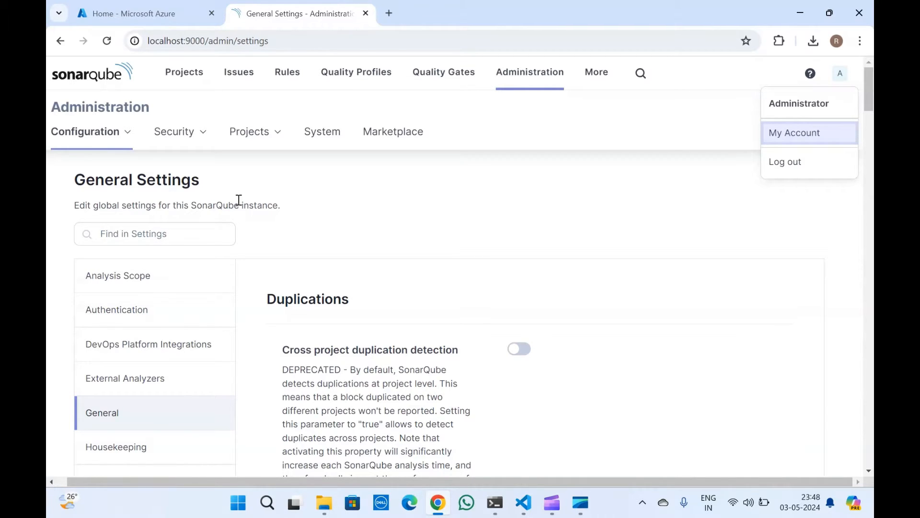
scroll(311, 345, down, 5)
scroll(312, 345, up, 5)
scroll(311, 344, left, 1)
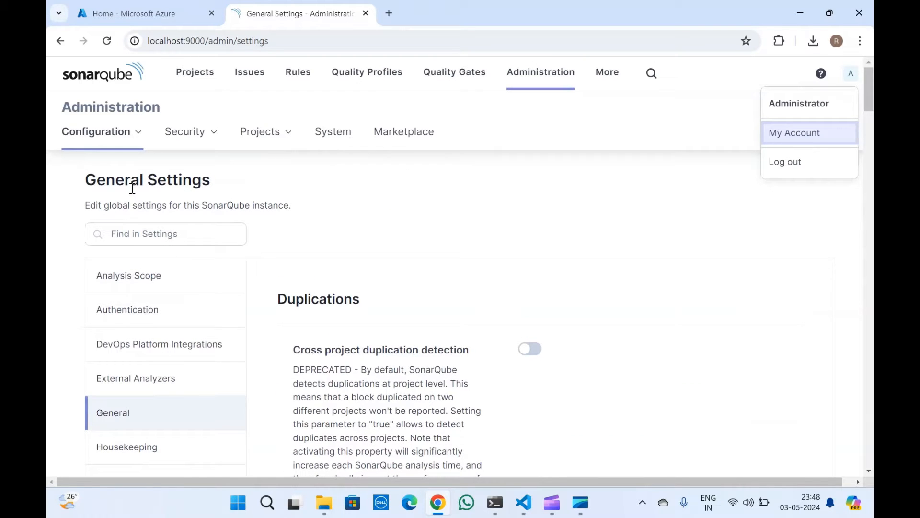
Switch to the Azure portal and start adding a new enterprise application in Microsoft Entra ID.
click(145, 16)
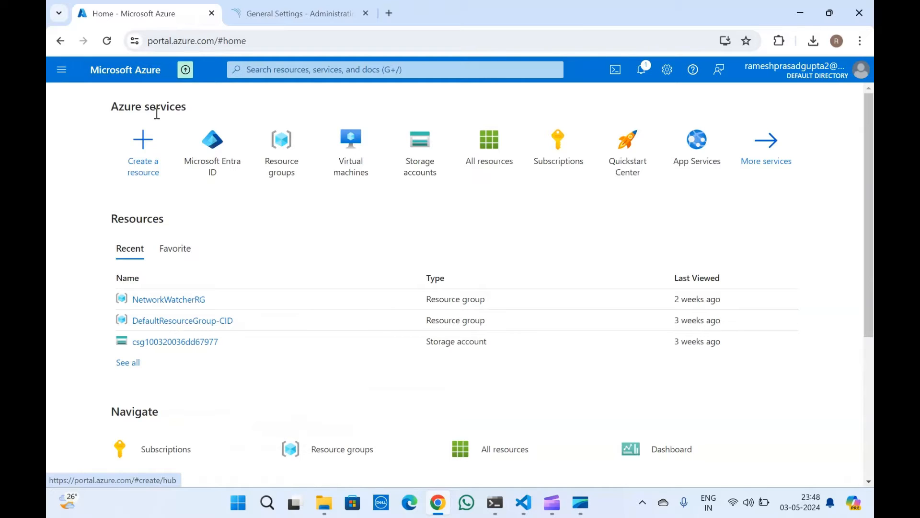
click(212, 146)
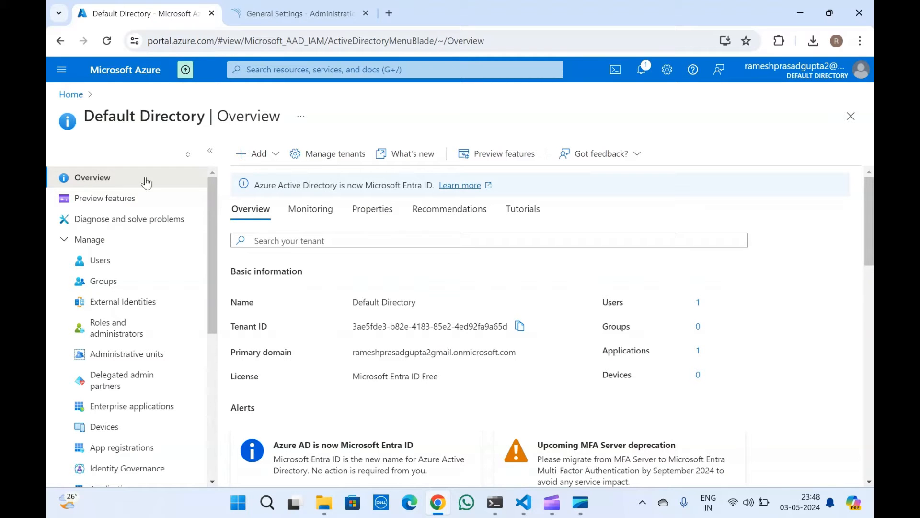
click(110, 407)
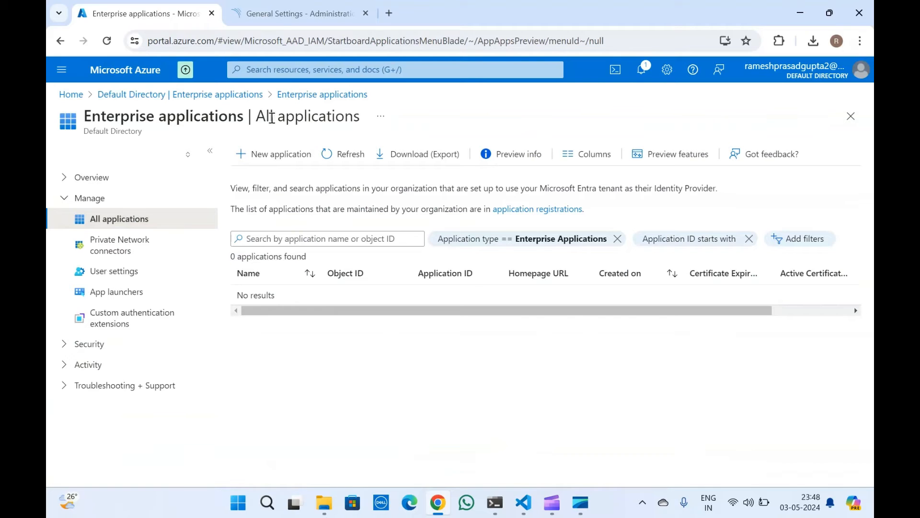
click(287, 156)
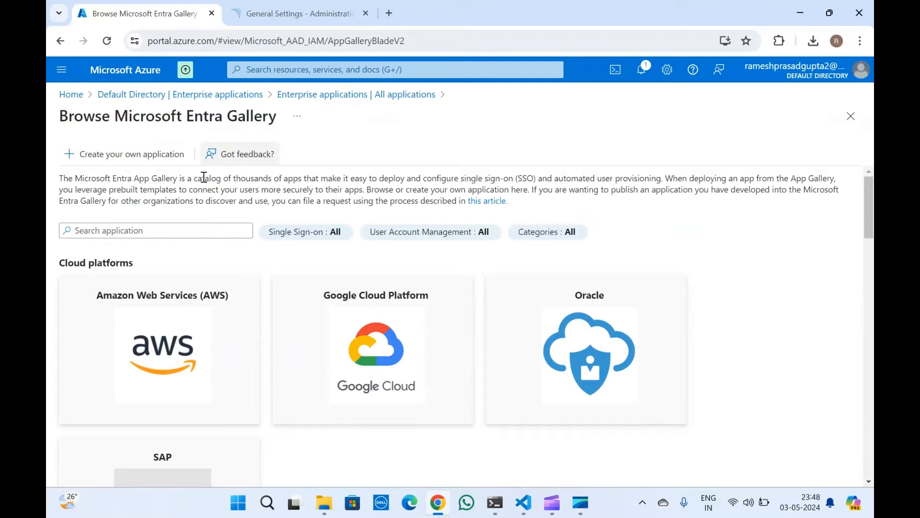
Search the Microsoft Entra gallery for sonarqube and open the Sonarqube application's details.
click(161, 229)
text(s)
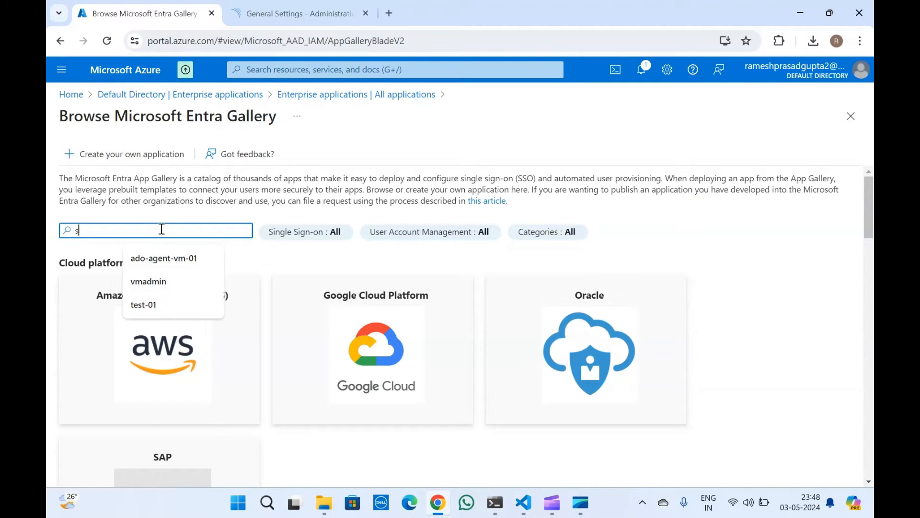
text(onarqube)
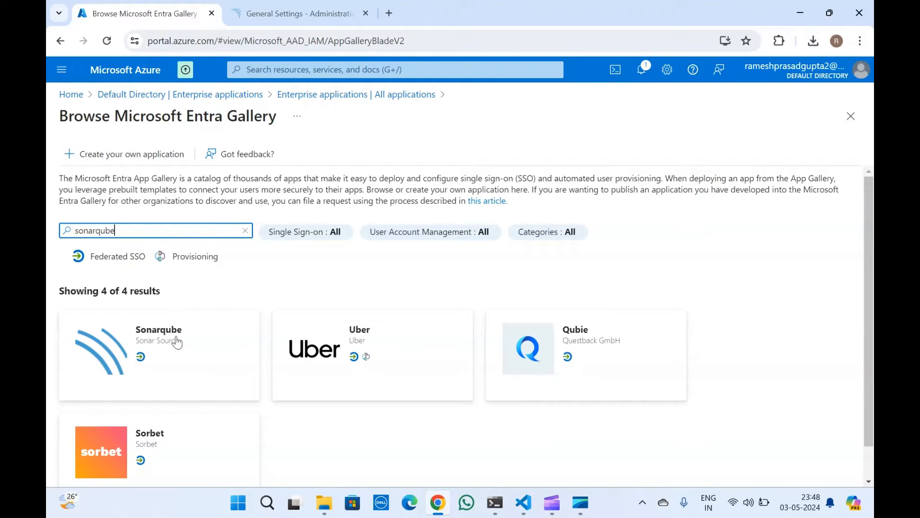
click(146, 347)
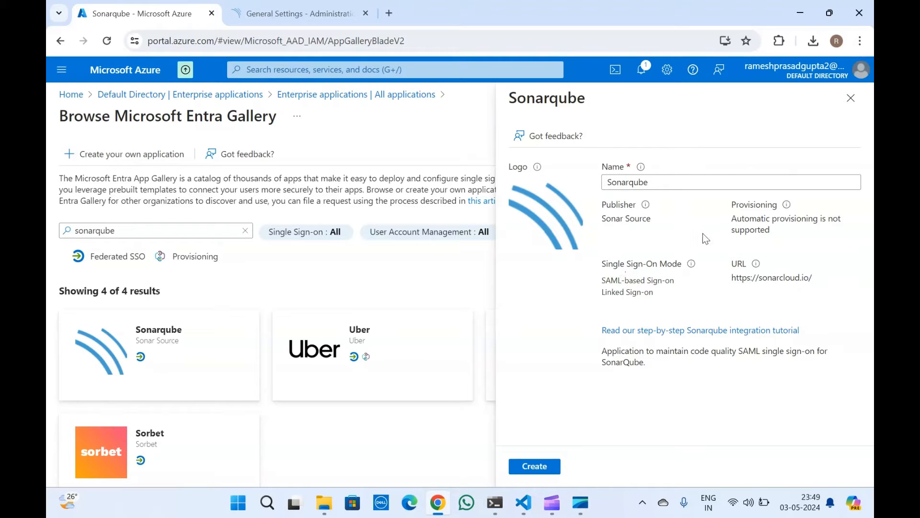
Create the enterprise application with the name Sonarqube, then check the notifications and close them.
click(671, 180)
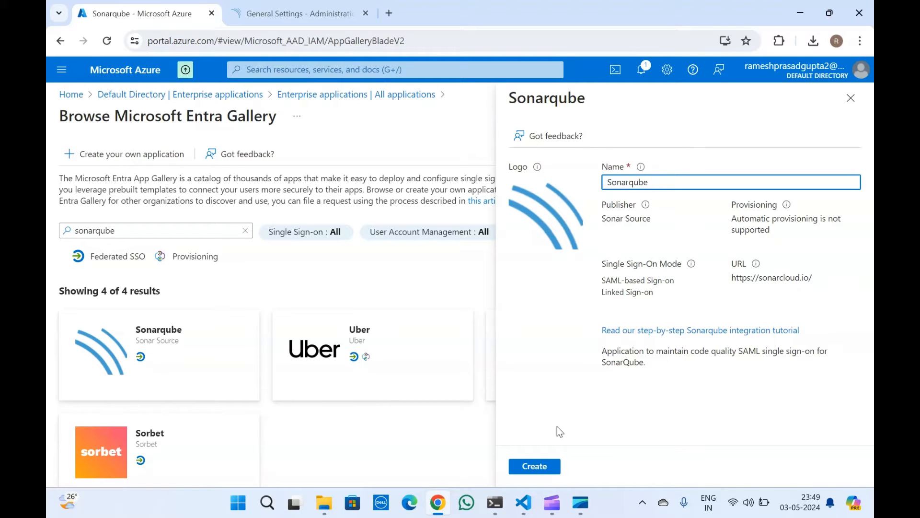
click(530, 462)
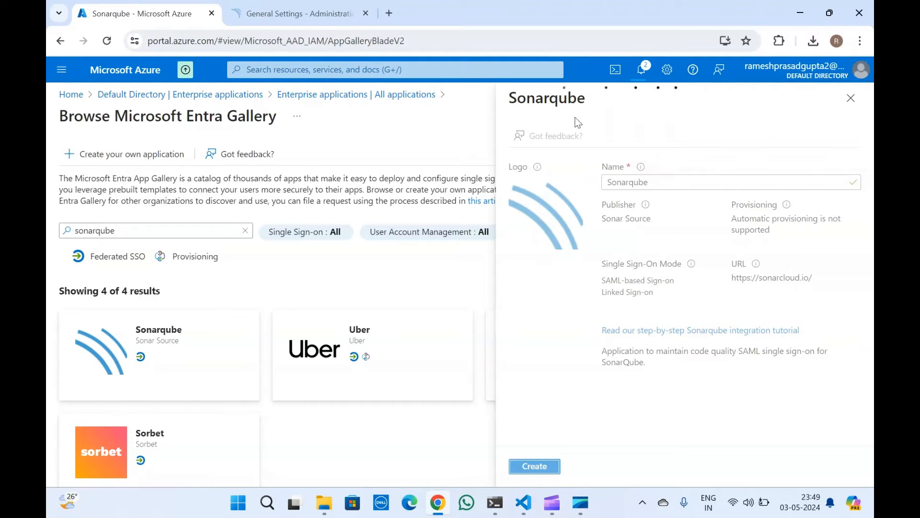
click(644, 74)
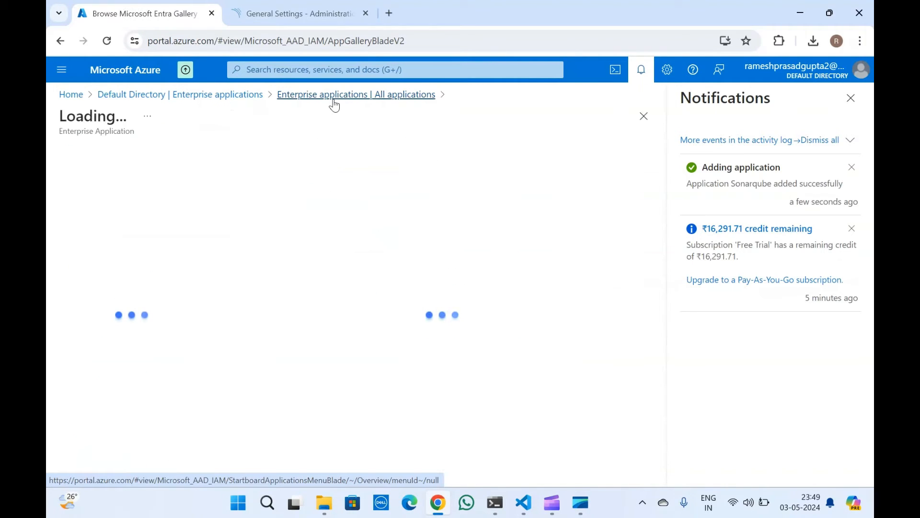
click(849, 98)
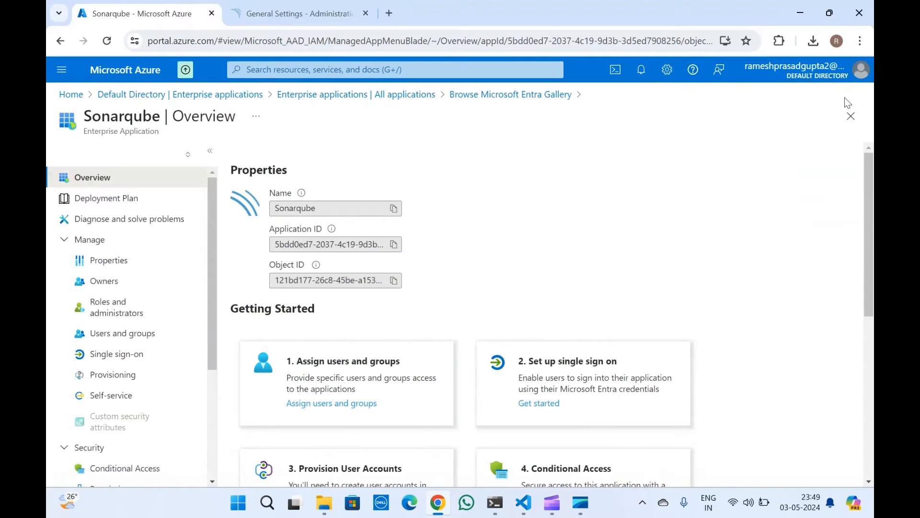
Review the Sonarqube application's overview, its administrative roles, and its user and group assignments.
triple_click(144, 117)
click(153, 128)
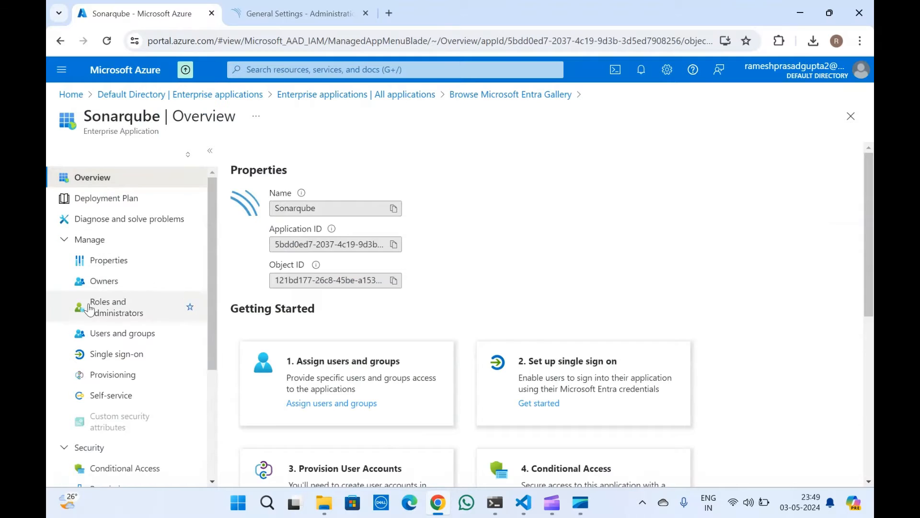
click(116, 315)
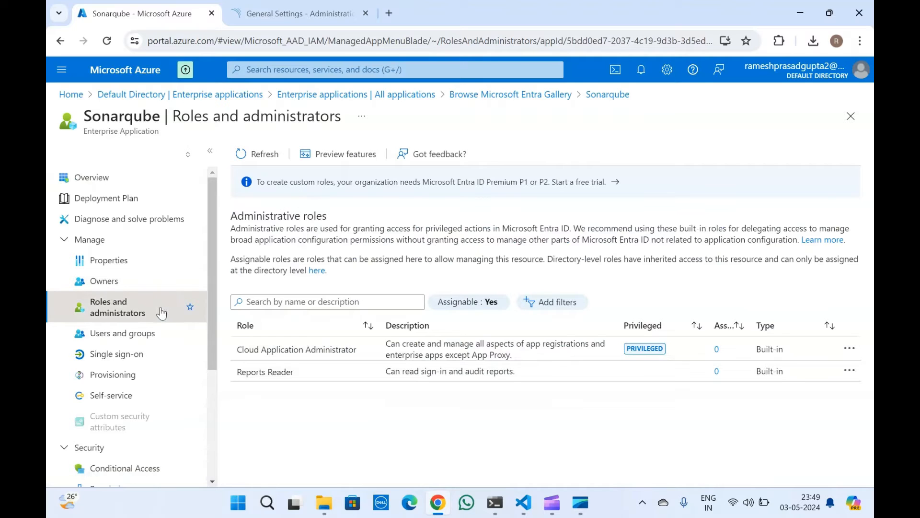
click(135, 337)
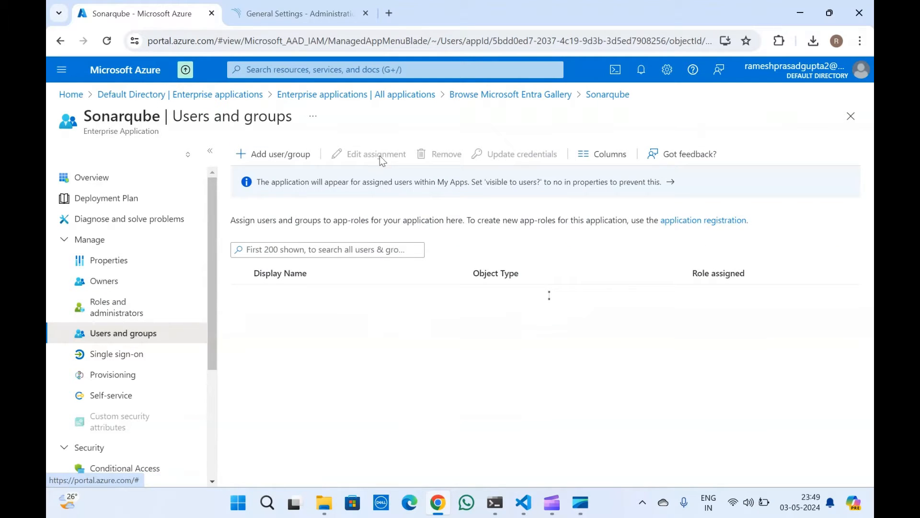
double_click(247, 116)
triple_click(248, 115)
click(247, 116)
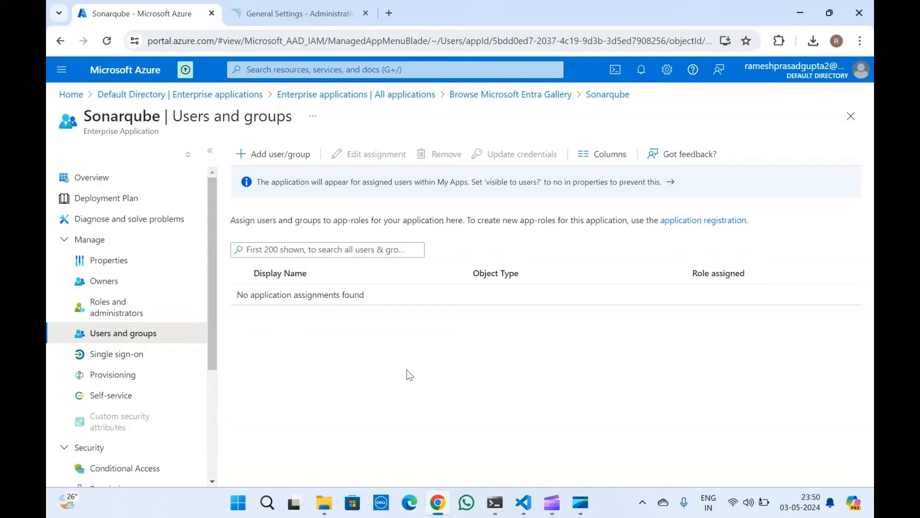
Choose SAML as Sonarqube's single sign-on method and open the basic SAML configuration at the identifier for editing.
click(117, 360)
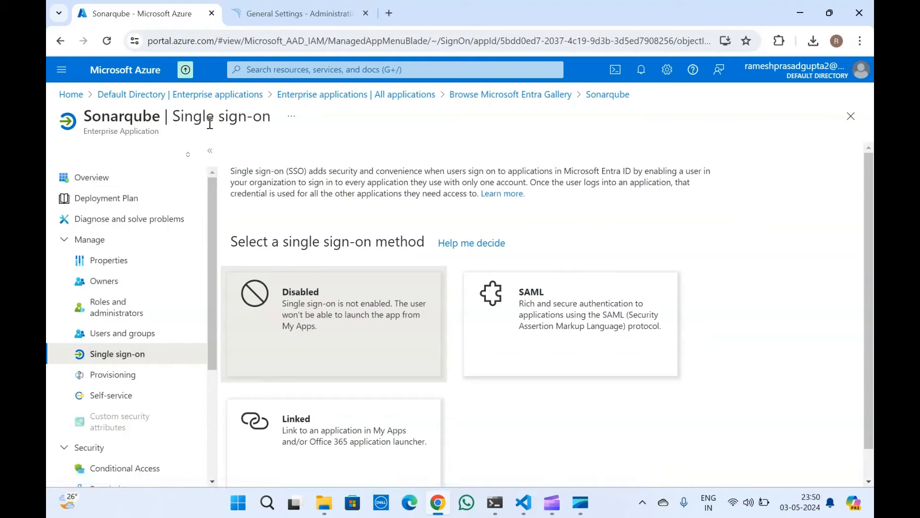
click(548, 292)
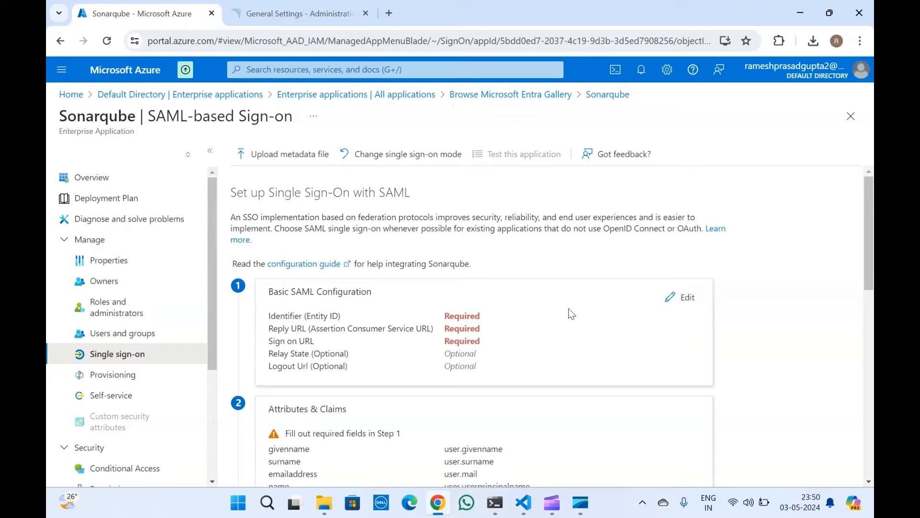
click(682, 299)
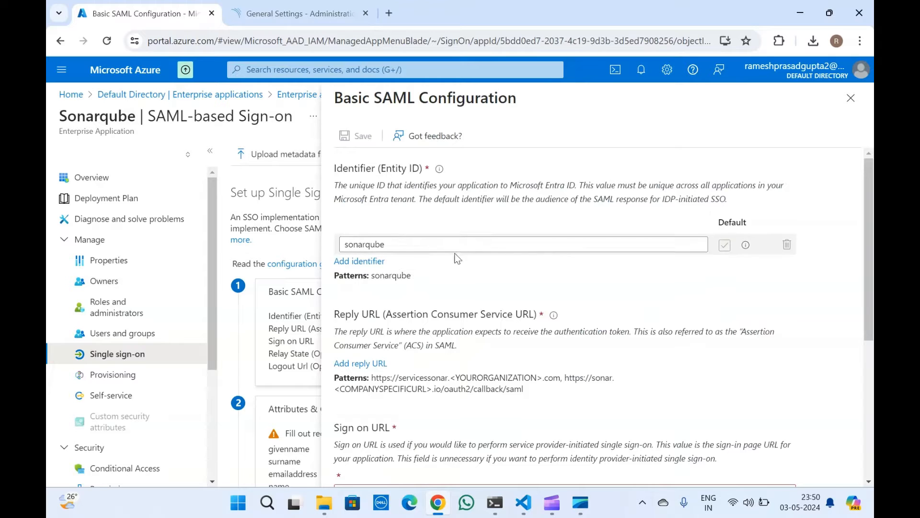
click(415, 245)
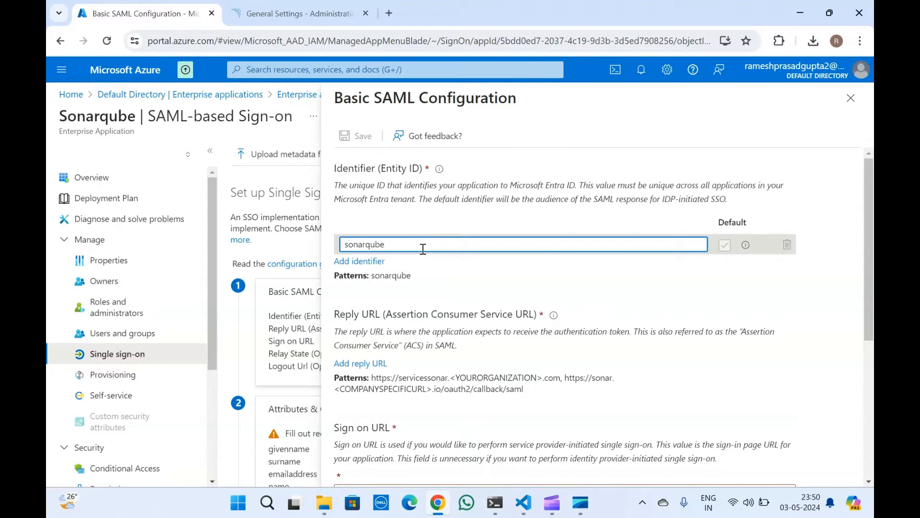
scroll(424, 253, down, 2)
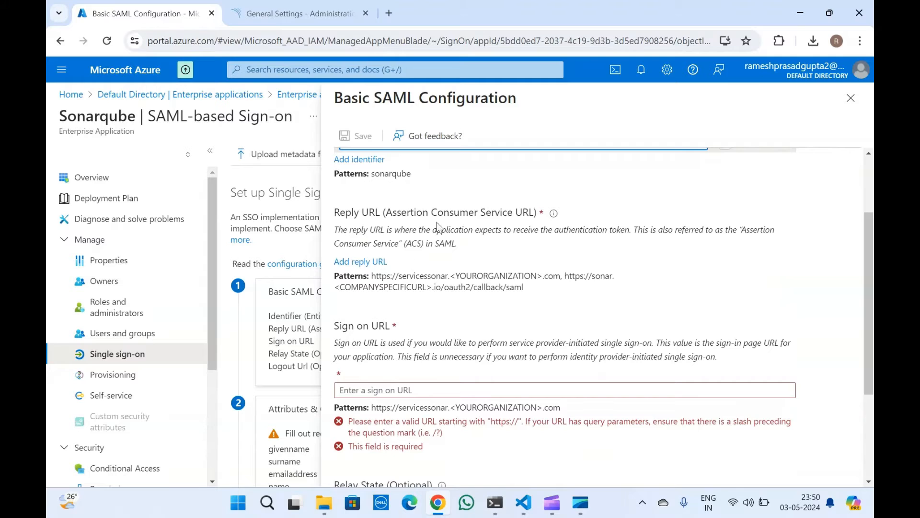
click(363, 262)
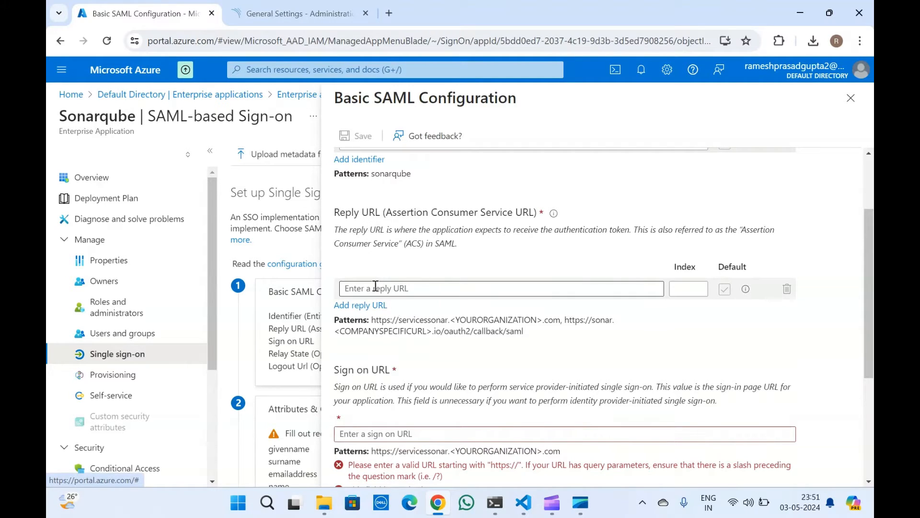
click(375, 286)
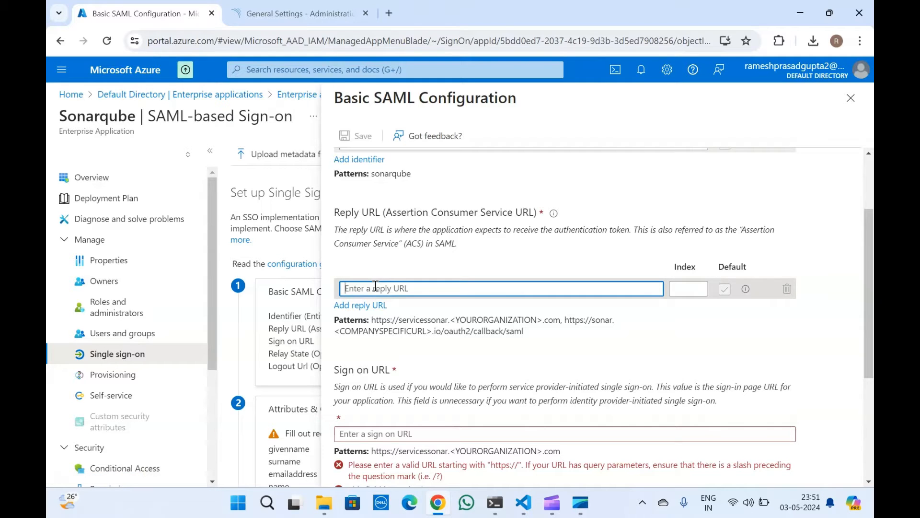
click(295, 14)
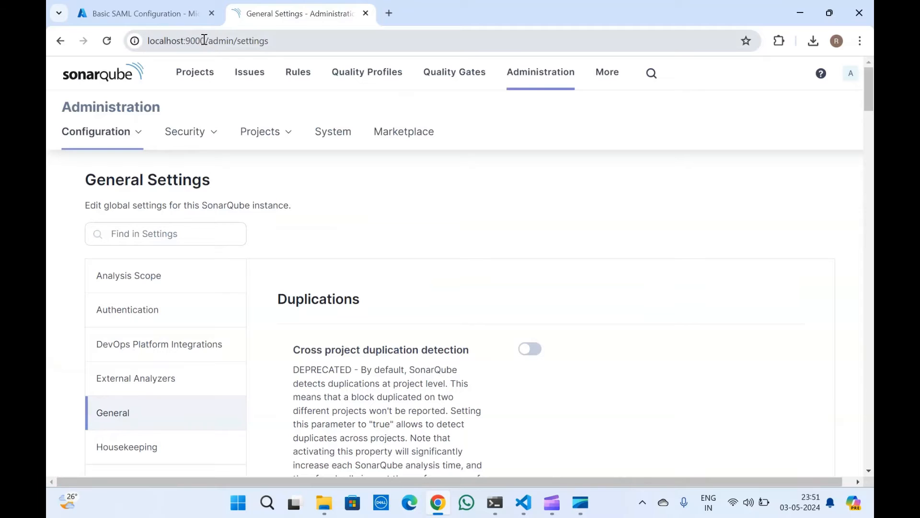
drag(205, 40, 121, 41)
key(ctrl+c)
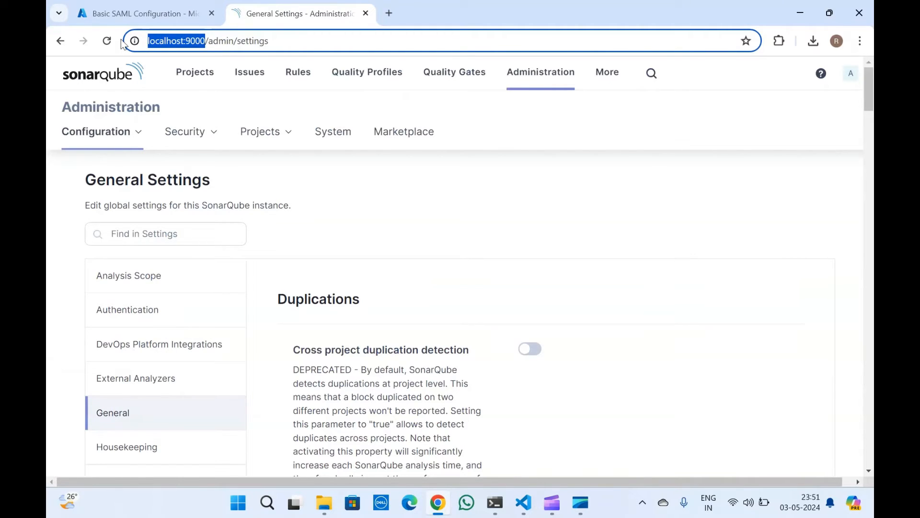
click(133, 2)
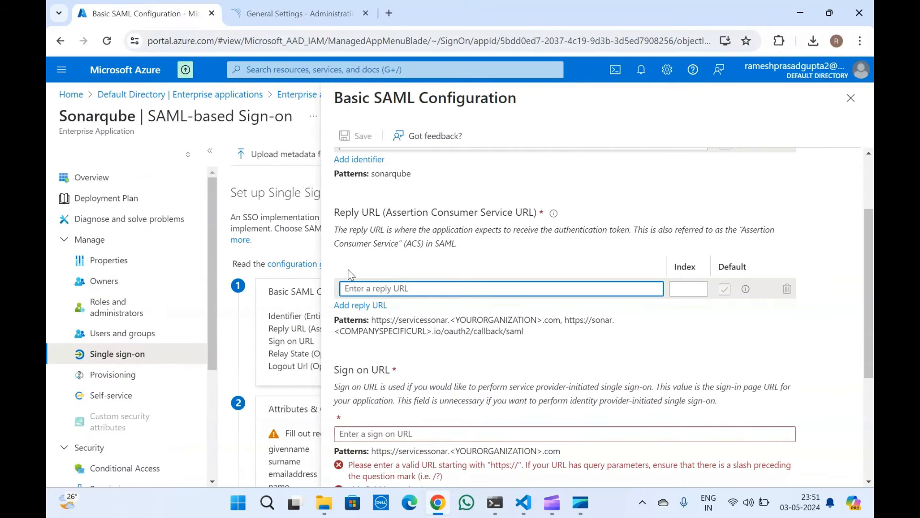
click(355, 285)
key(ctrl+v)
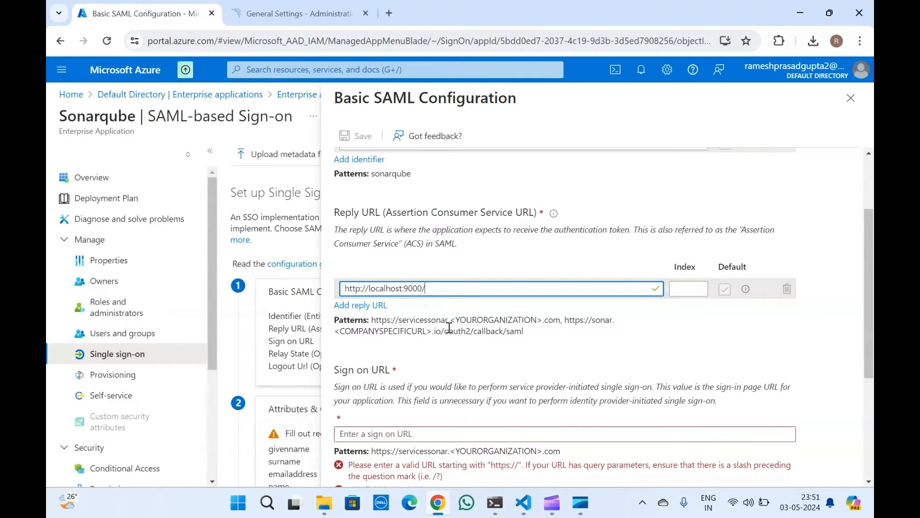
Append the path oauth2/callback/saml from the reply URL pattern to the end of the reply URL.
drag(444, 331, 520, 330)
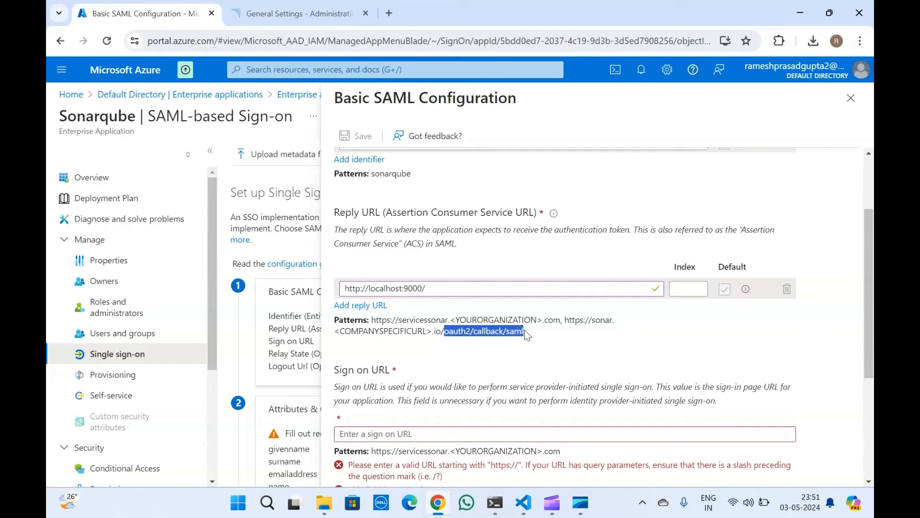
click(445, 286)
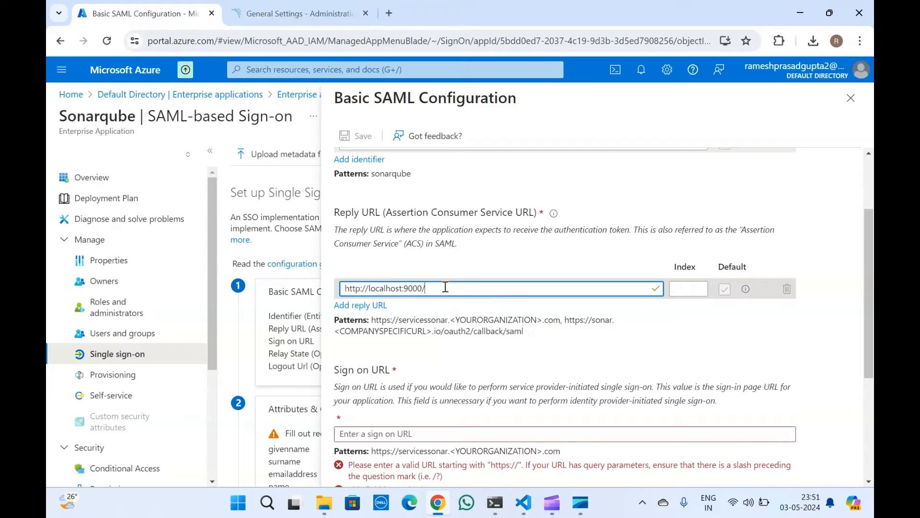
text(oauth2/callback/saml)
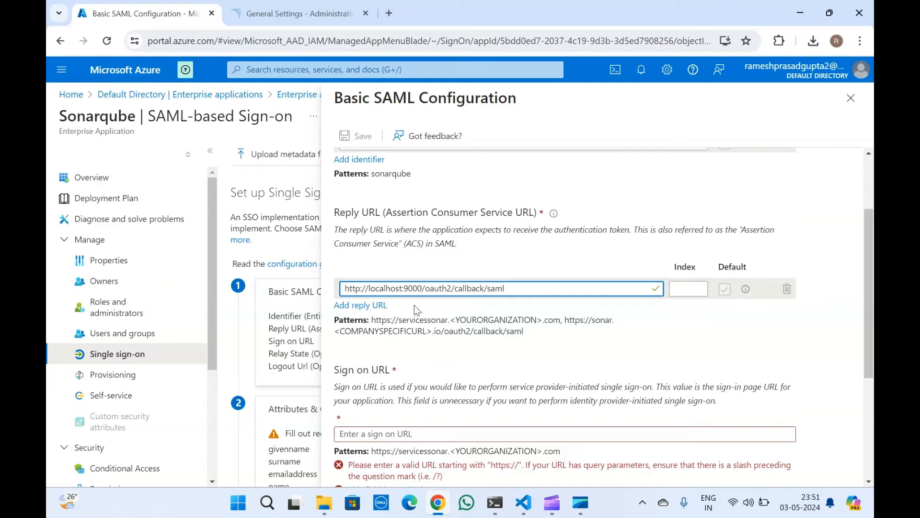
scroll(413, 331, down, 3)
scroll(403, 345, up, 3)
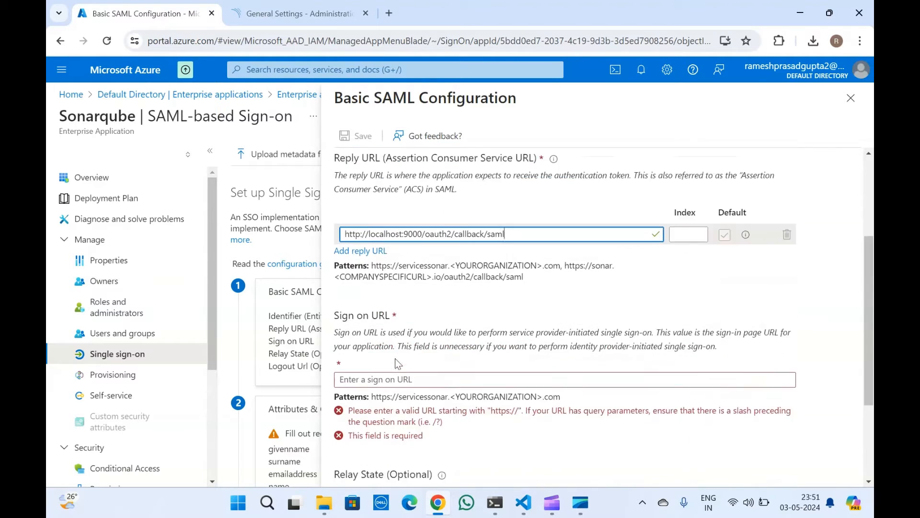
scroll(396, 363, down, 1)
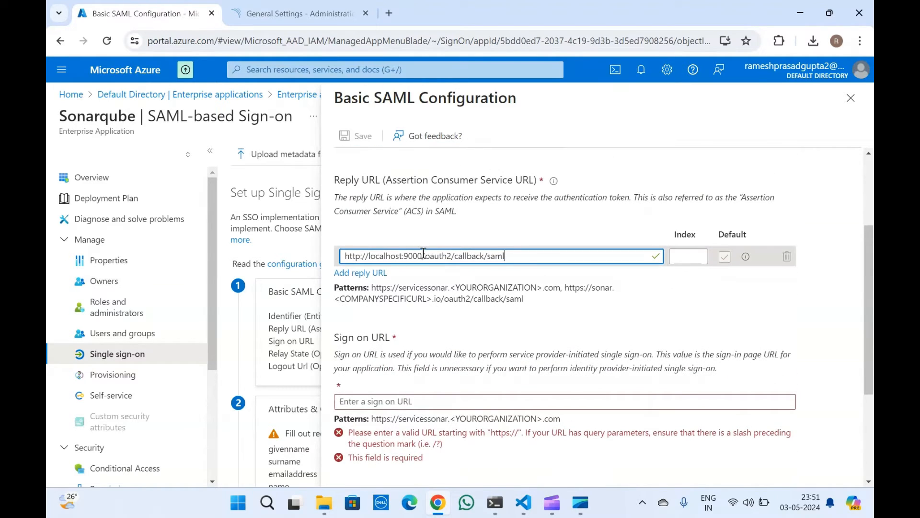
drag(421, 256, 340, 259)
key(ctrl+c)
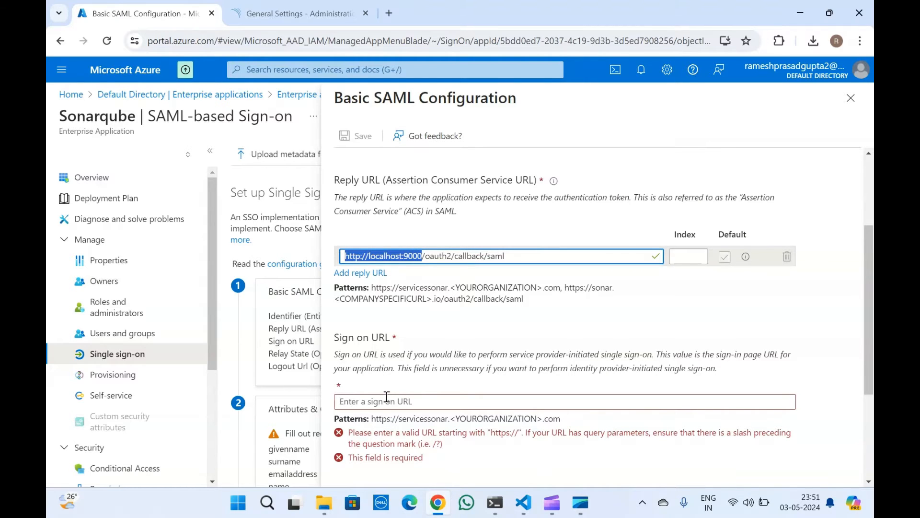
scroll(387, 396, down, 2)
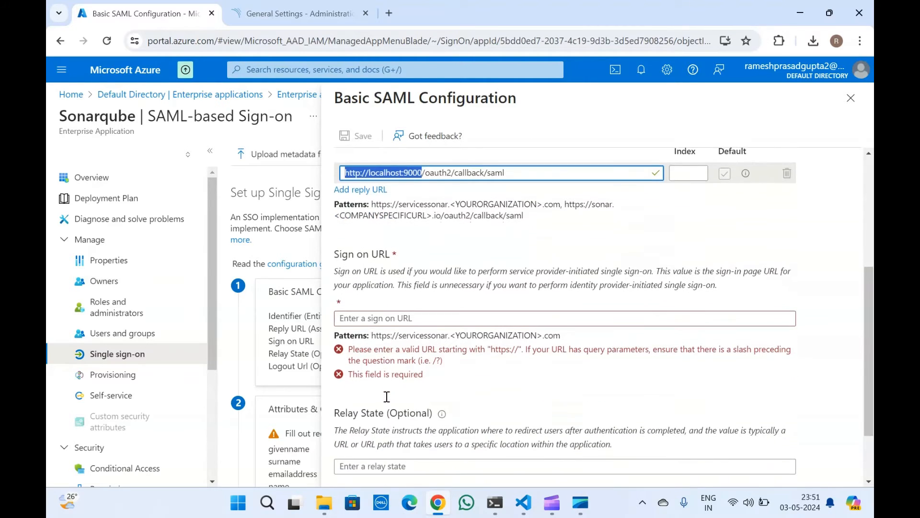
click(377, 317)
key(ctrl+v)
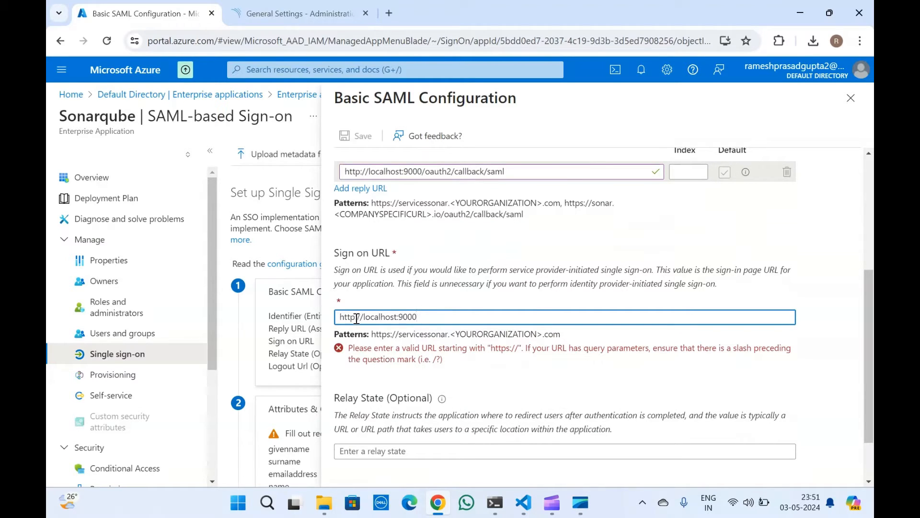
click(356, 316)
text(s)
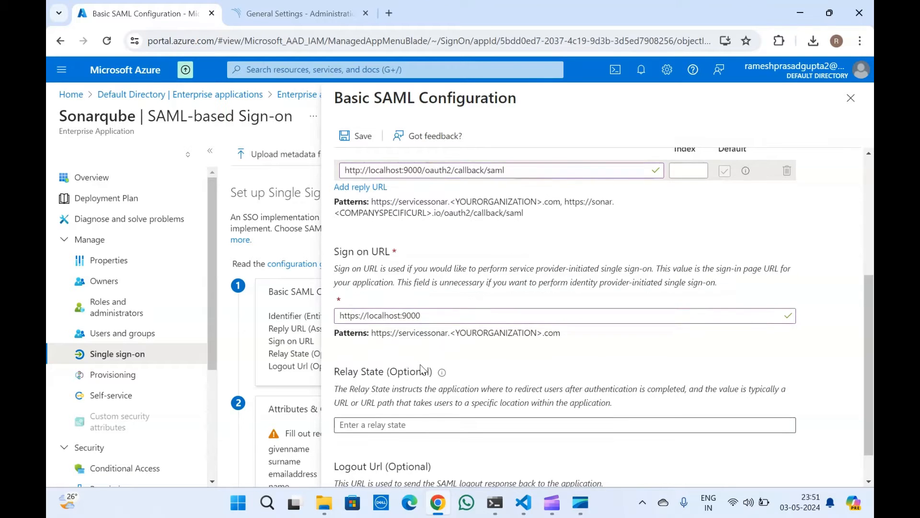
Save and close the basic SAML configuration, choosing to test single sign-on later.
scroll(421, 369, up, 5)
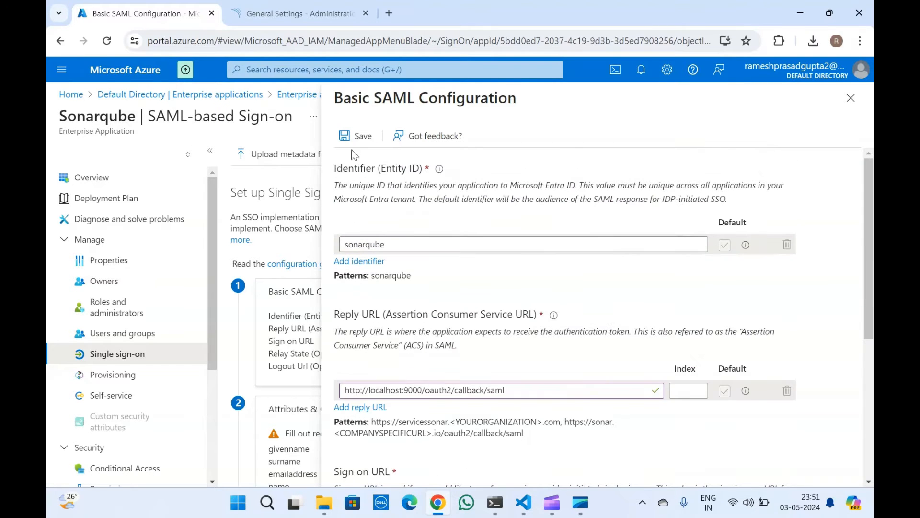
click(358, 136)
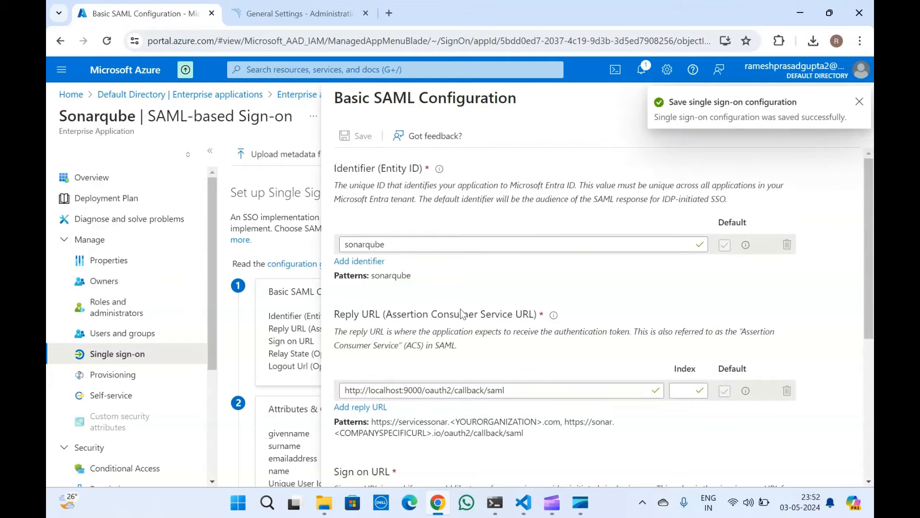
click(858, 102)
click(846, 96)
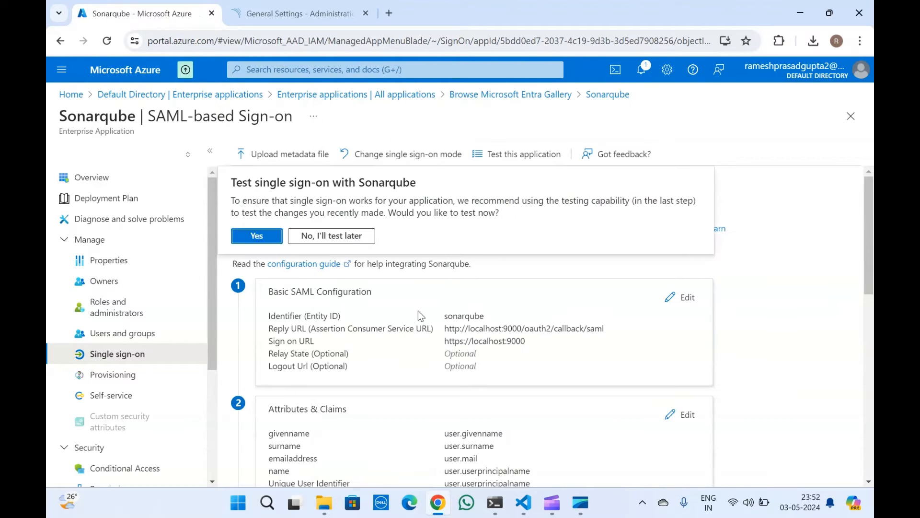
click(349, 236)
Examine Sonarqube's required and additional attribute claims with a widened claim name column, and return to the SAML-based sign-on page.
scroll(349, 352, down, 3)
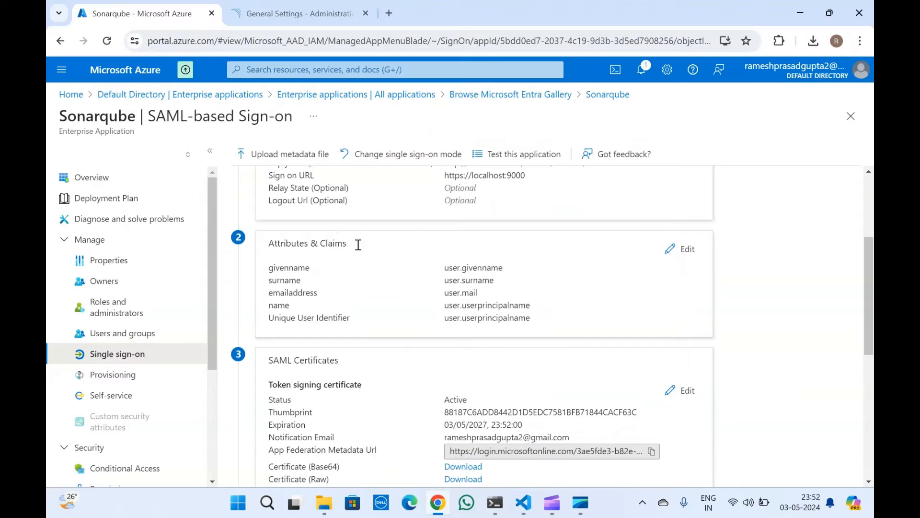
click(684, 254)
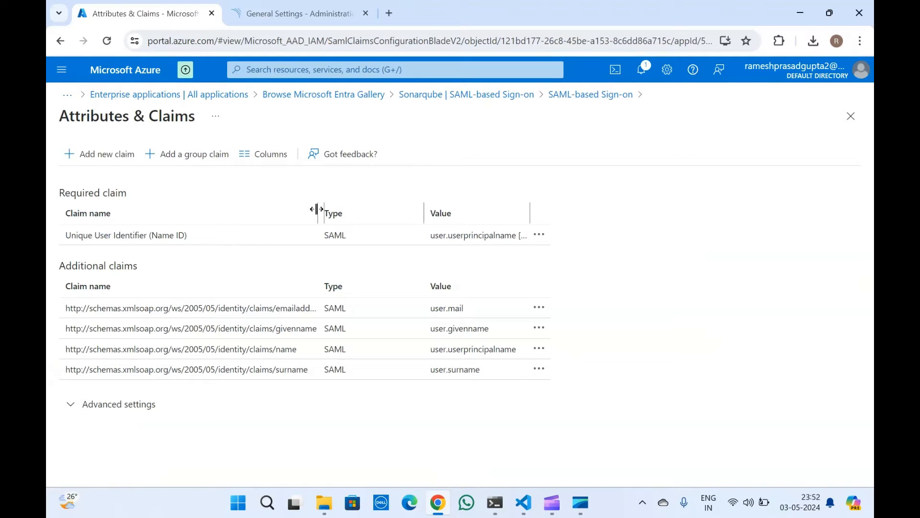
drag(316, 210, 385, 210)
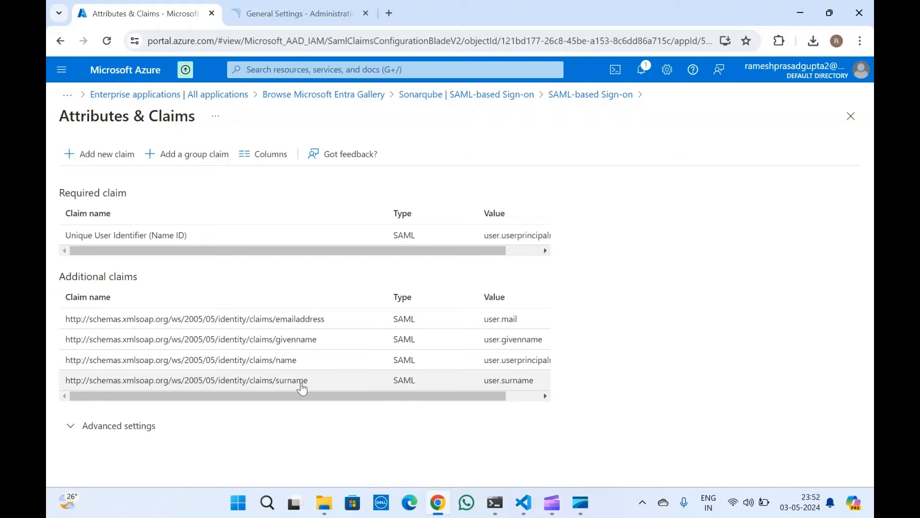
scroll(378, 366, right, 2)
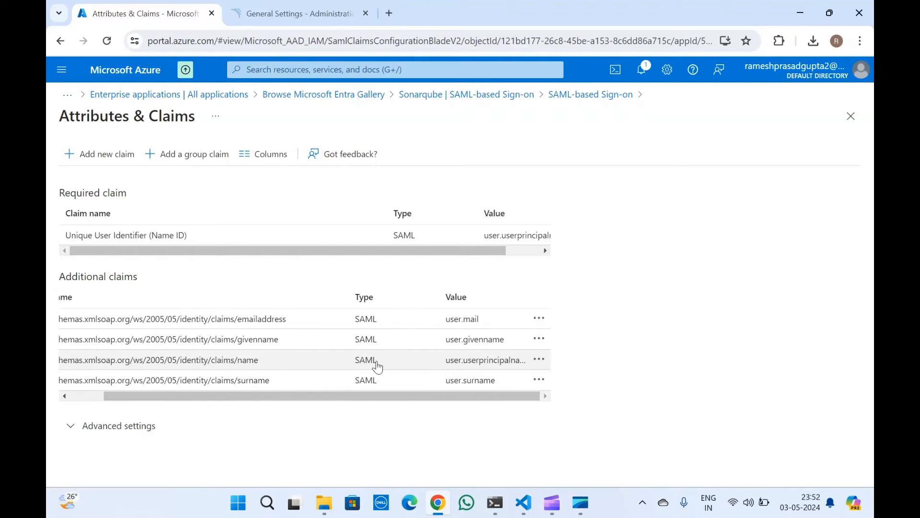
scroll(377, 367, left, 2)
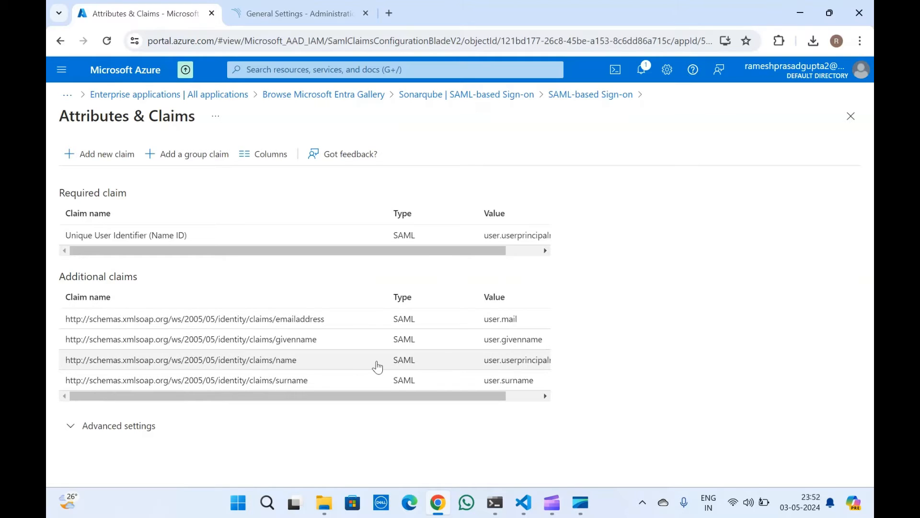
scroll(377, 366, right, 2)
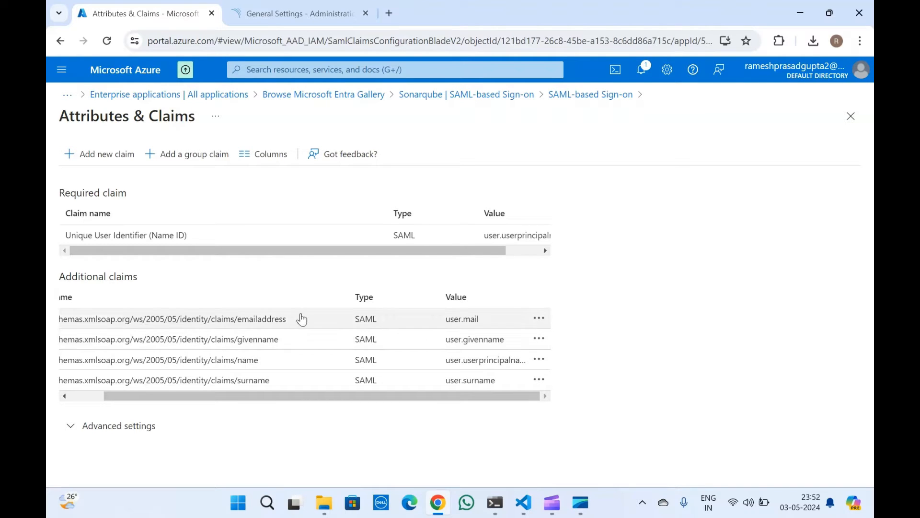
scroll(277, 363, left, 2)
scroll(276, 363, right, 1)
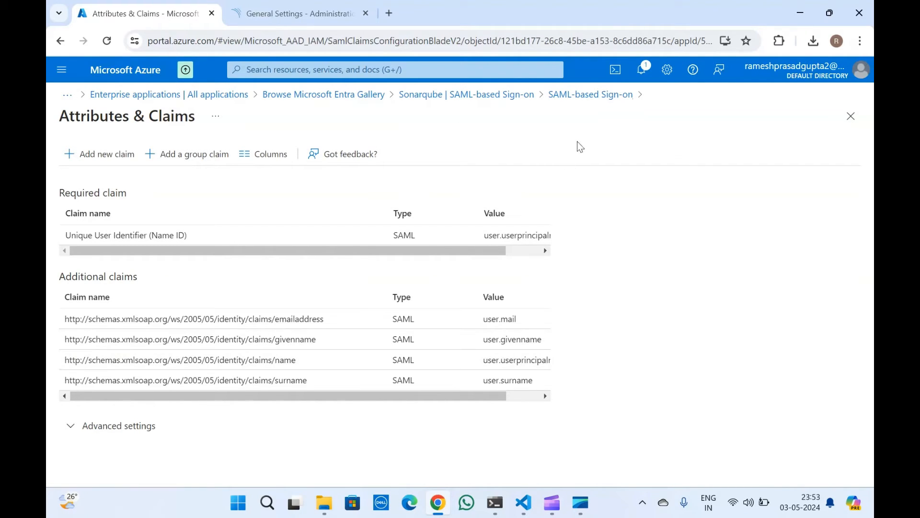
click(582, 97)
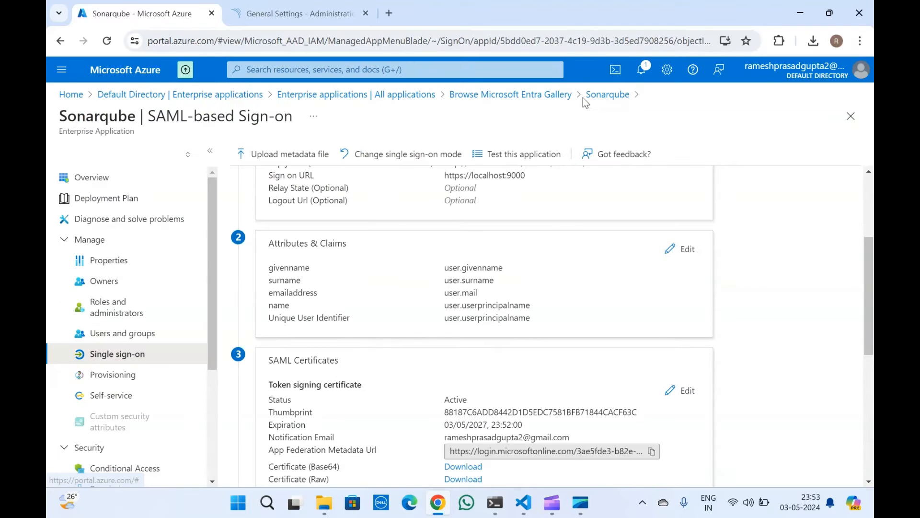
Review the SAML certificate downloads and the login URL, Microsoft Entra identifier and logout URL for setting up Sonarqube.
scroll(388, 295, down, 3)
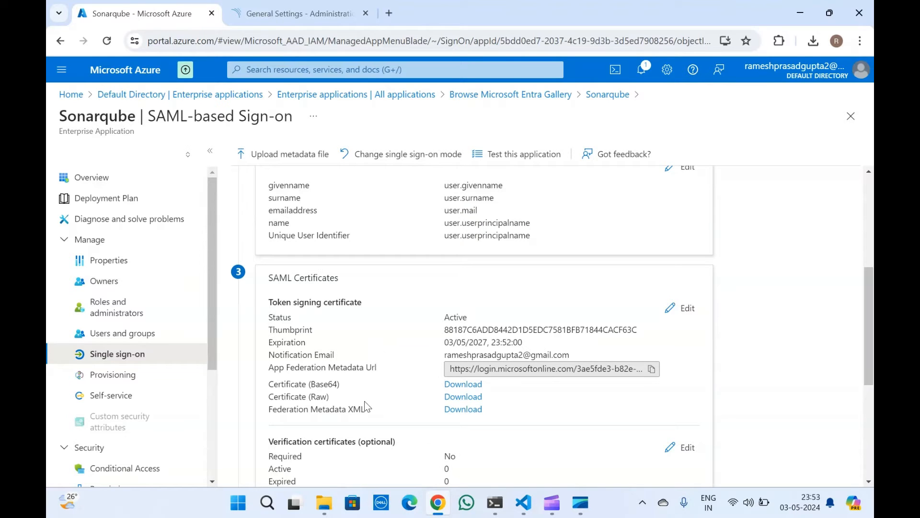
scroll(364, 402, down, 4)
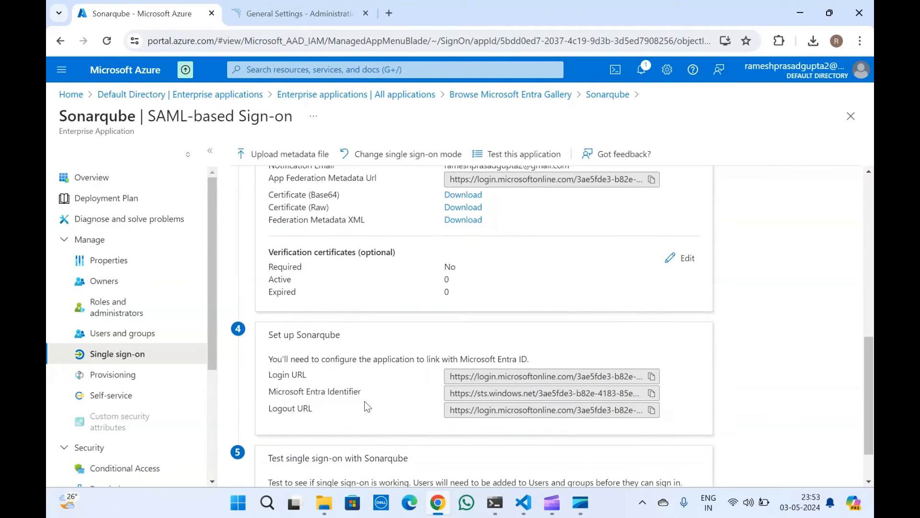
scroll(365, 401, down, 1)
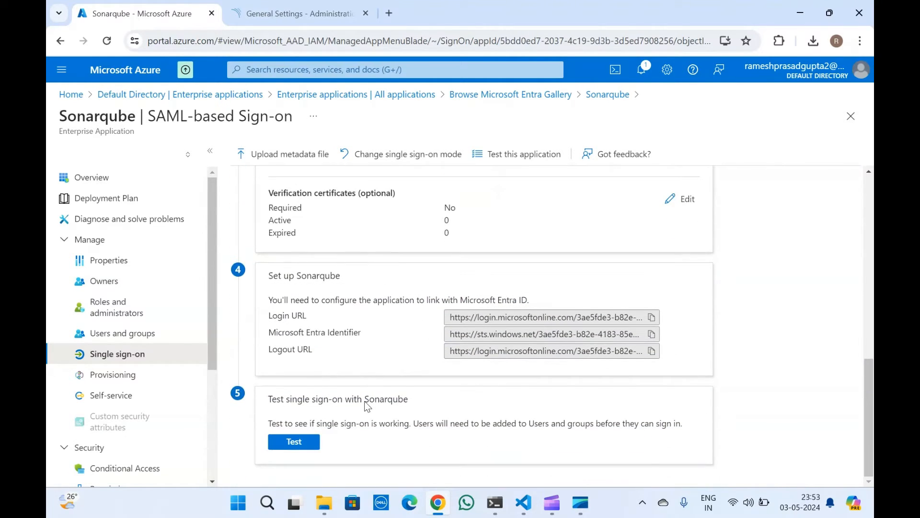
triple_click(335, 329)
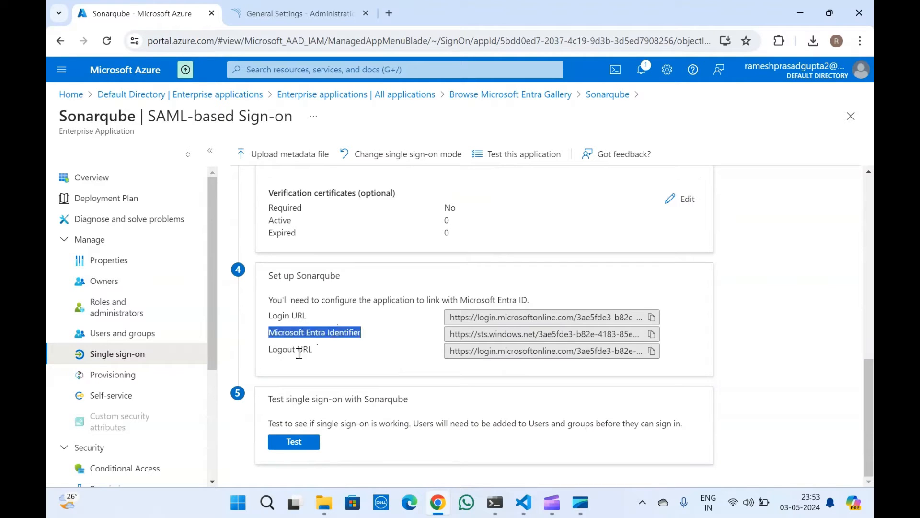
double_click(283, 352)
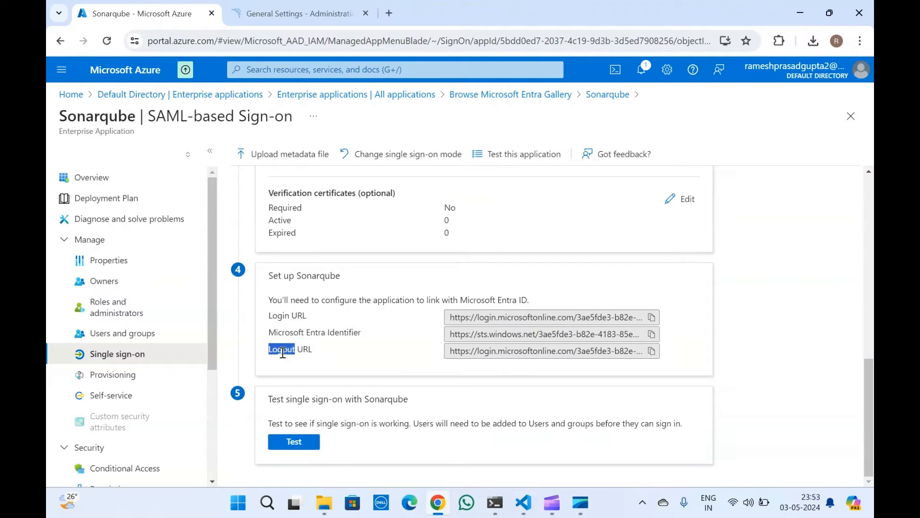
click(351, 330)
scroll(354, 329, up, 7)
scroll(352, 326, up, 1)
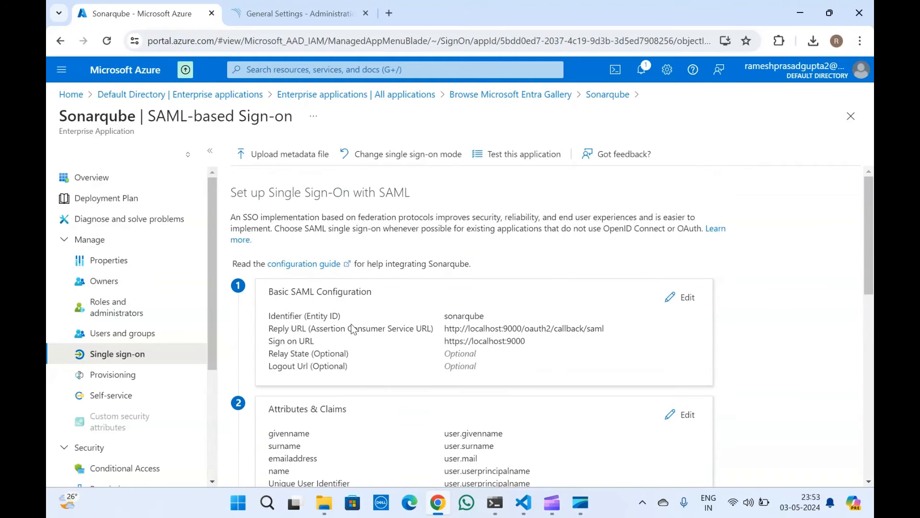
scroll(352, 324, down, 10)
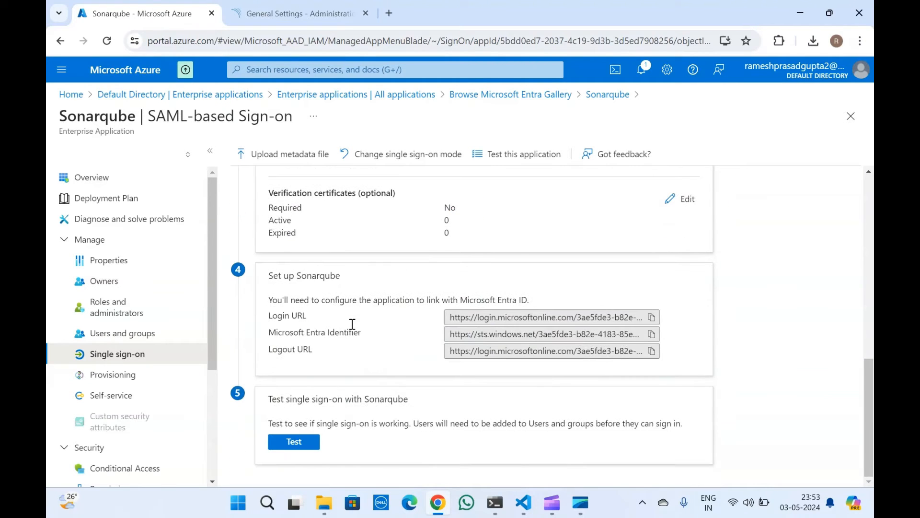
Switch to SonarQube's general settings and start creating a new SAML configuration under authentication.
click(293, 6)
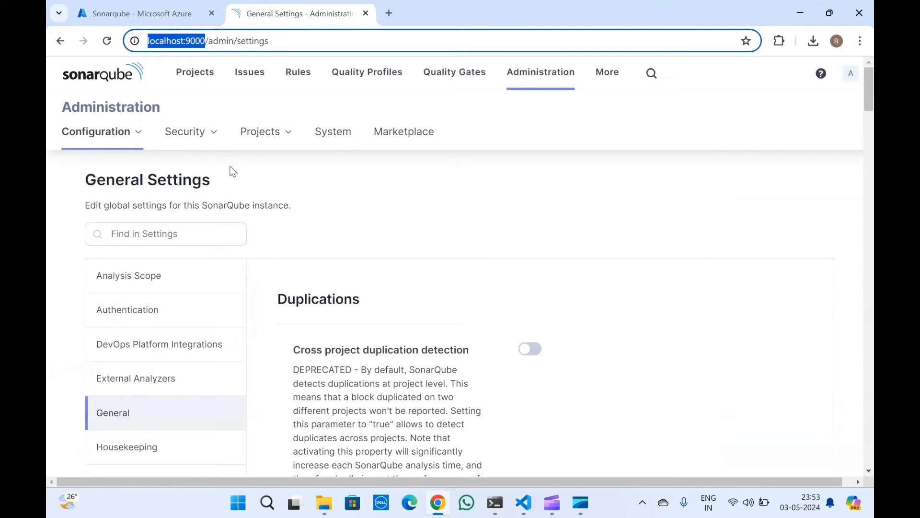
click(130, 179)
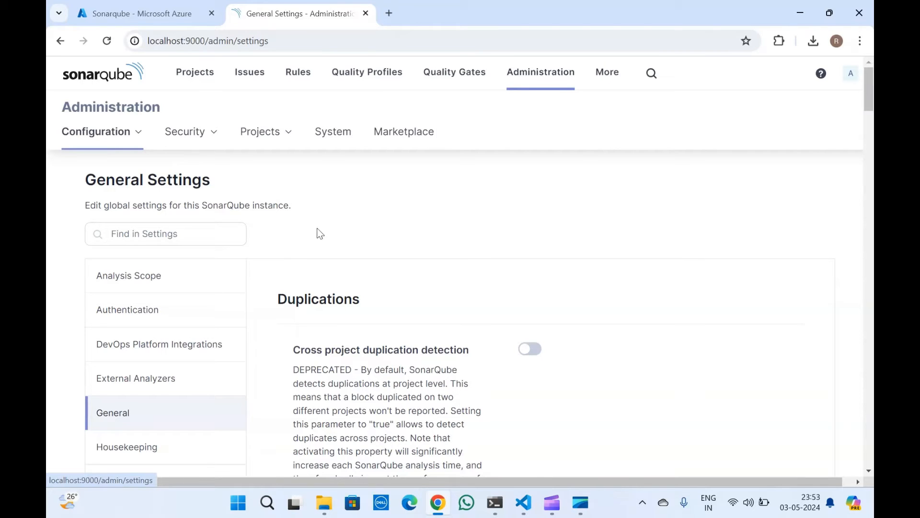
click(147, 315)
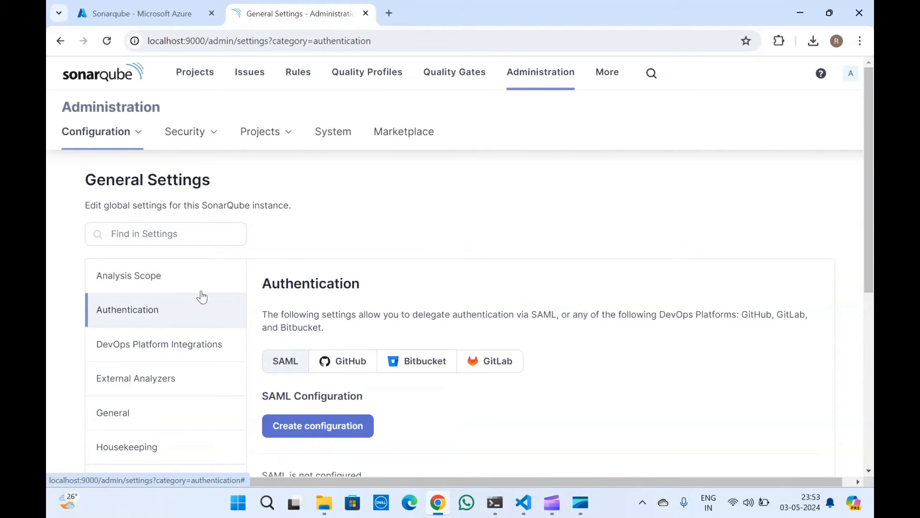
scroll(324, 298, down, 1)
scroll(324, 297, down, 2)
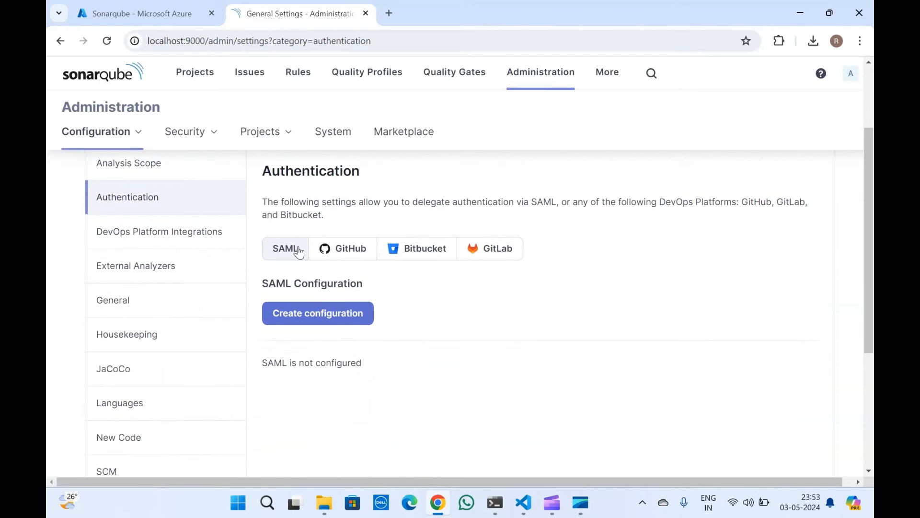
click(308, 318)
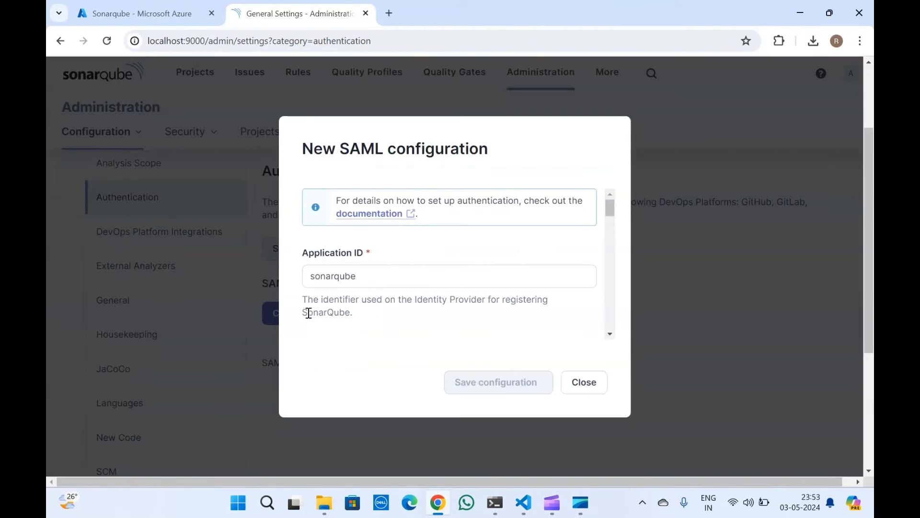
Compare the new SAML configuration's application ID with the Identifier (Entity ID) in Azure's basic SAML configuration.
scroll(413, 252, down, 1)
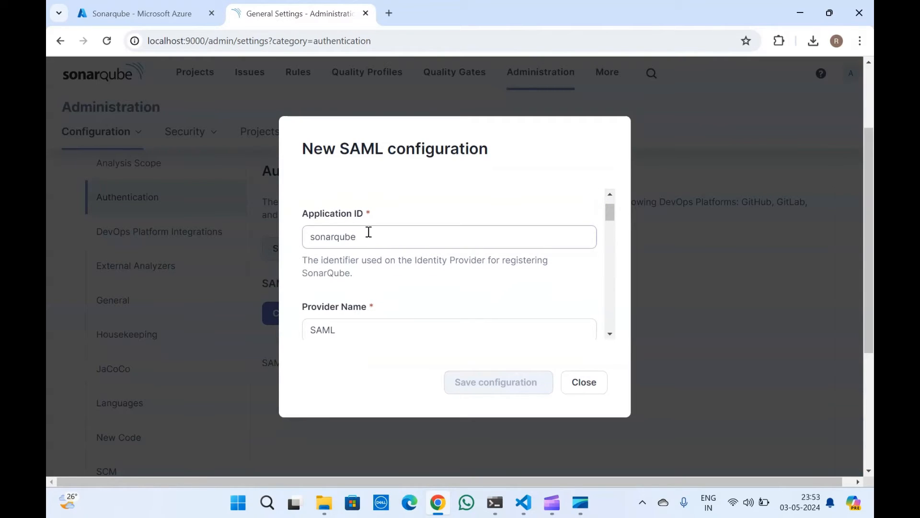
click(362, 234)
text(sonarqube)
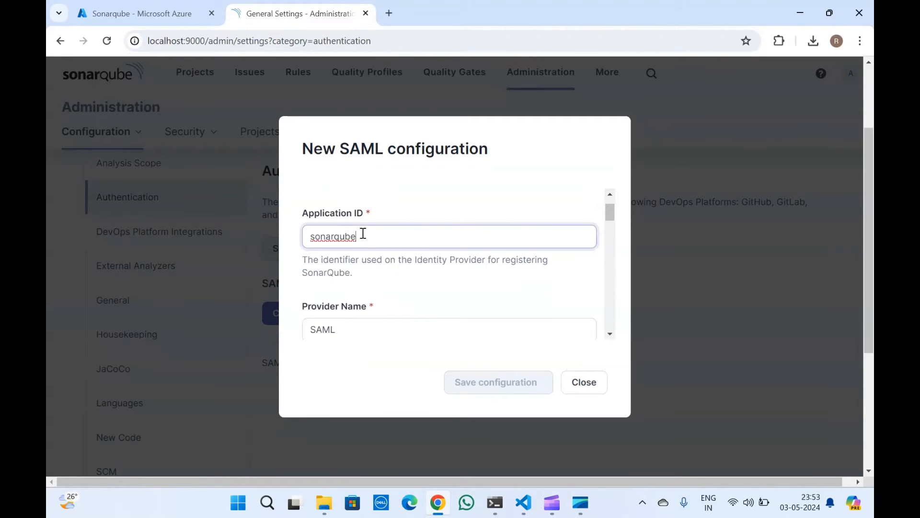
click(330, 214)
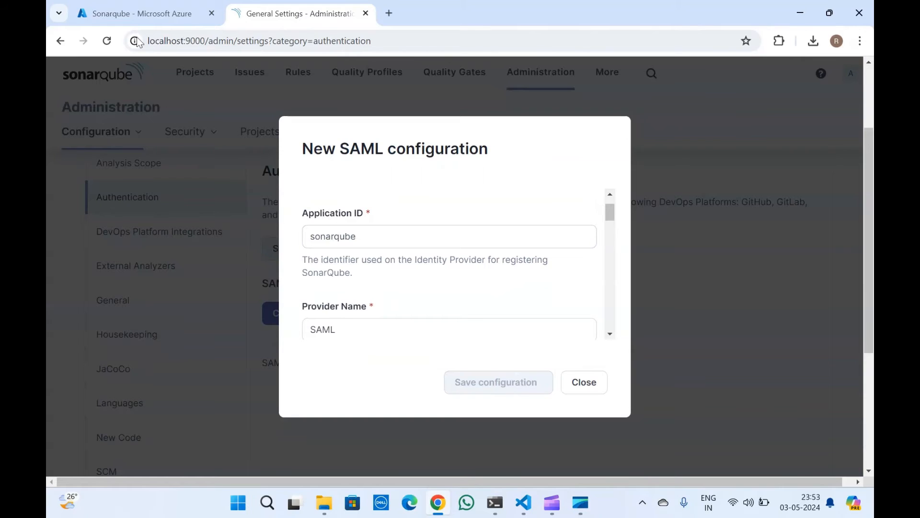
click(146, 6)
scroll(330, 231, up, 6)
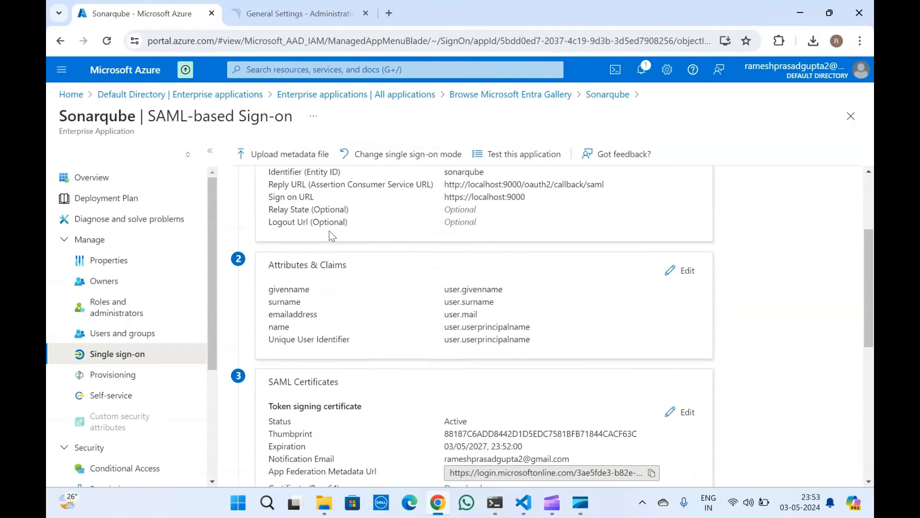
scroll(330, 231, up, 3)
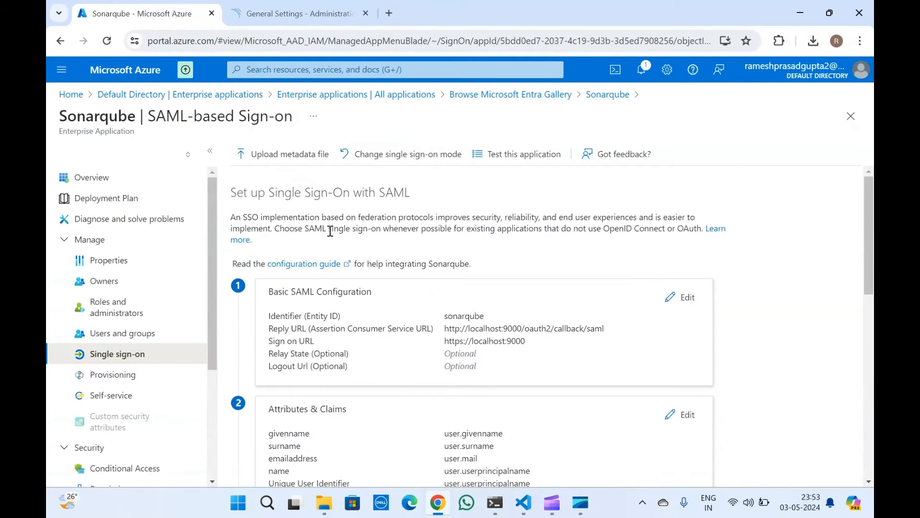
double_click(286, 315)
click(327, 315)
double_click(466, 315)
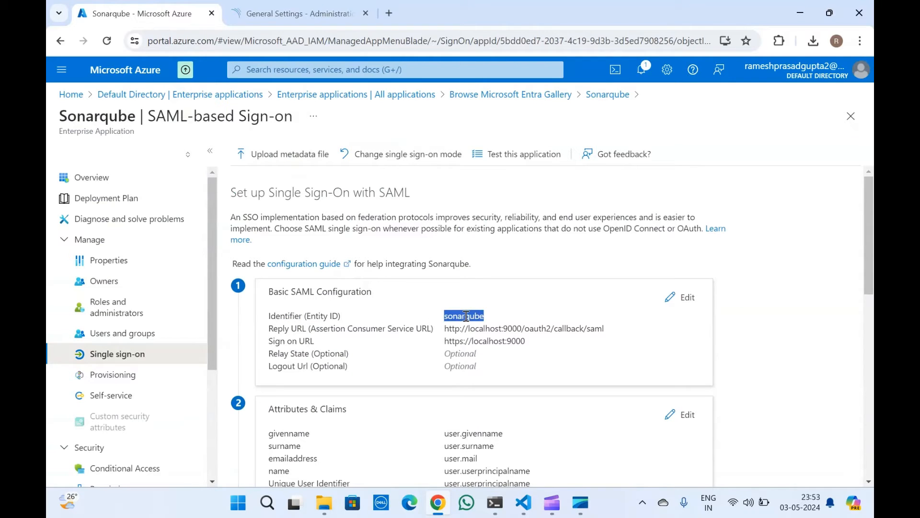
click(466, 316)
click(298, 5)
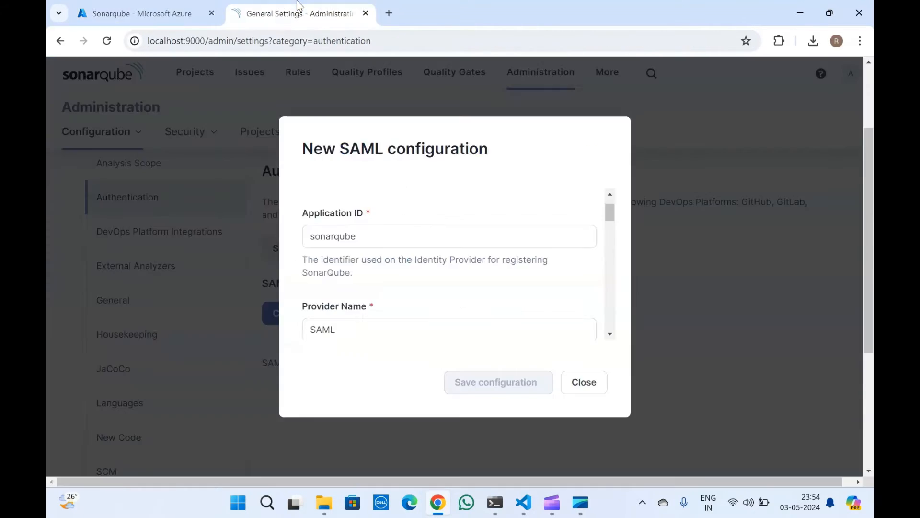
click(378, 231)
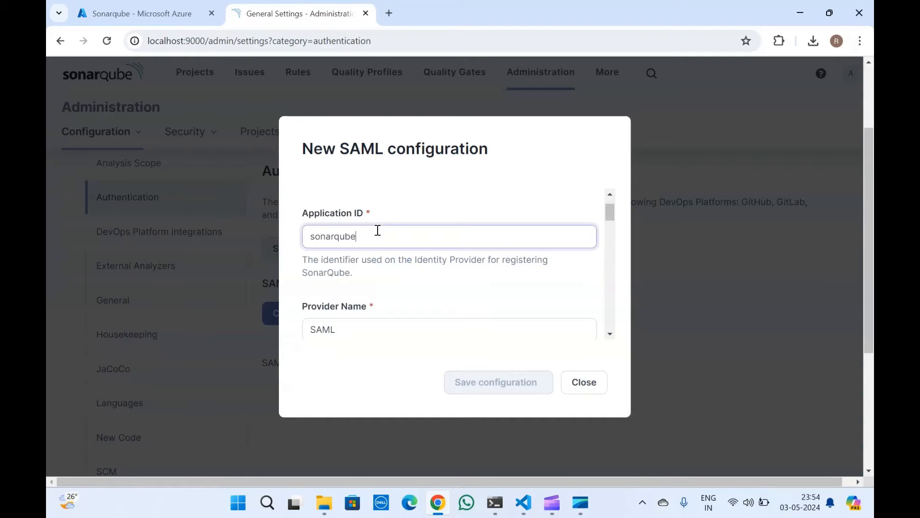
Review the application ID and provider name in the new SAML configuration, keeping sonarqube and SAML.
scroll(379, 233, down, 1)
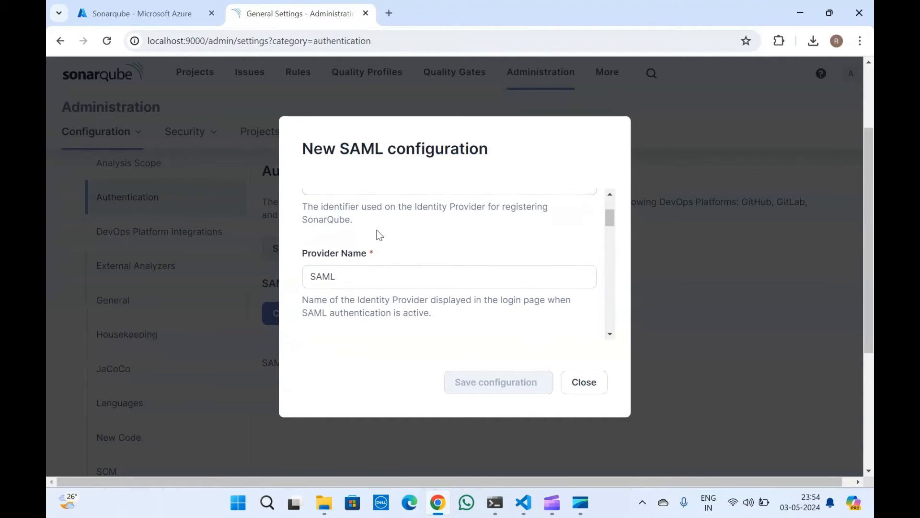
scroll(379, 235, up, 1)
click(376, 230)
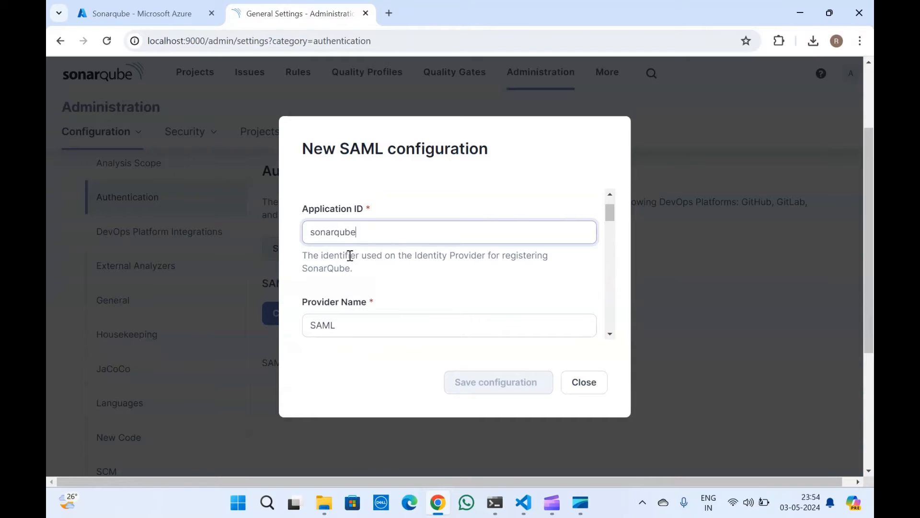
scroll(350, 255, down, 2)
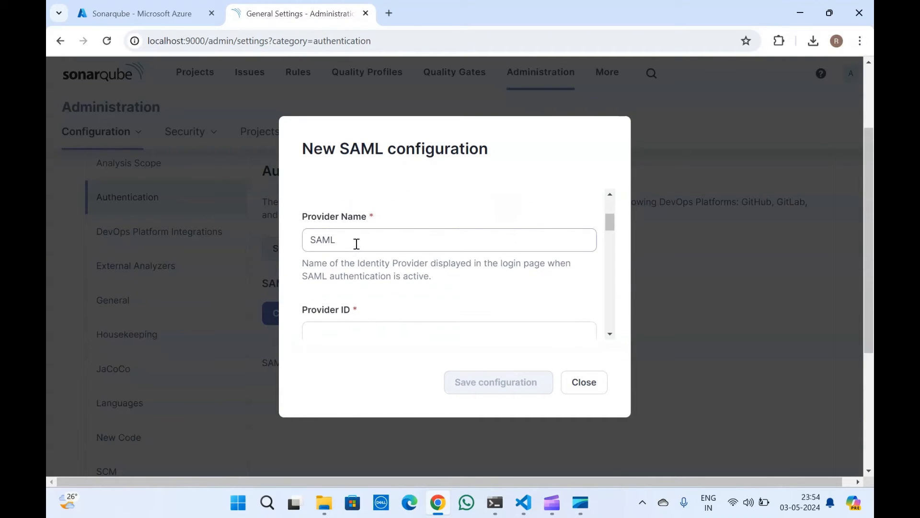
click(357, 244)
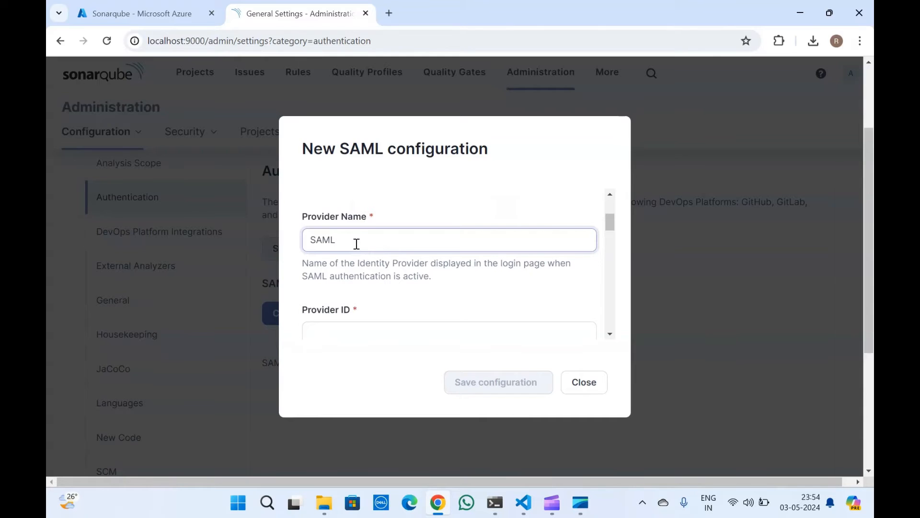
Copy the Microsoft Entra Identifier from Azure's Sonarqube setup section and paste it as the provider ID in SonarQube.
scroll(357, 244, down, 2)
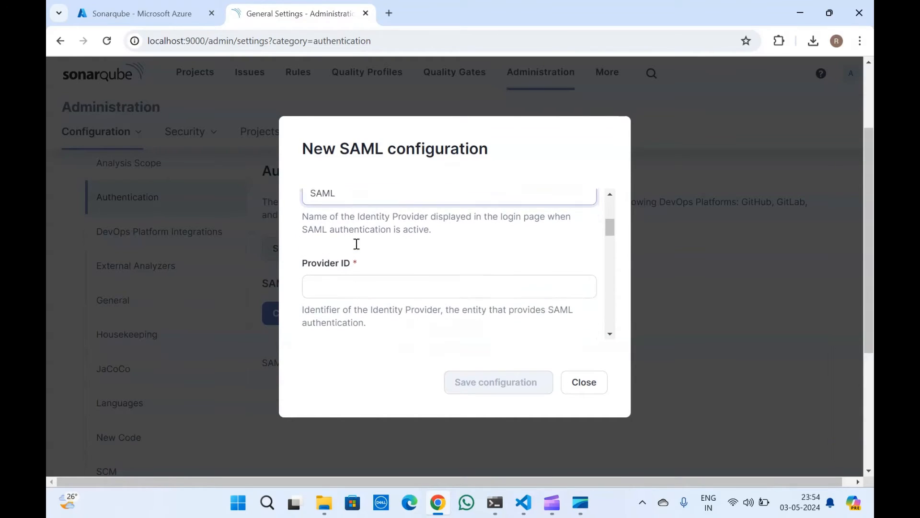
click(336, 244)
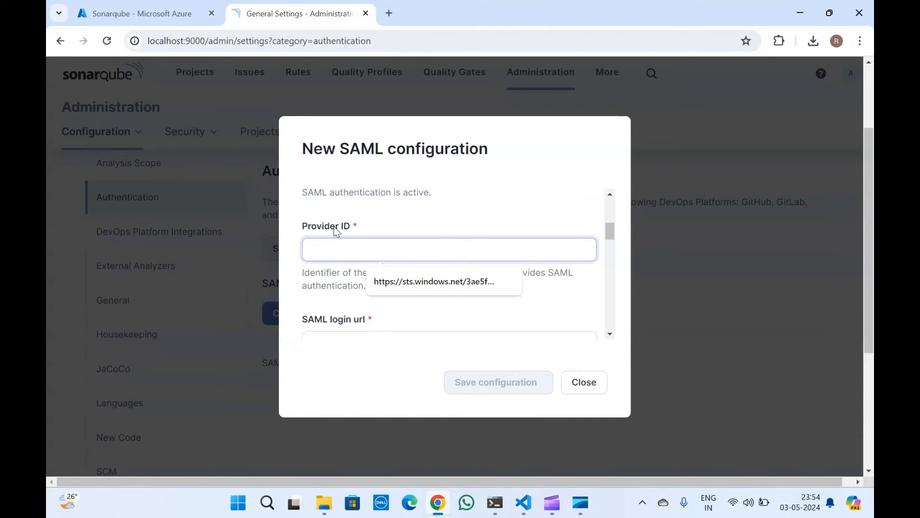
click(169, 7)
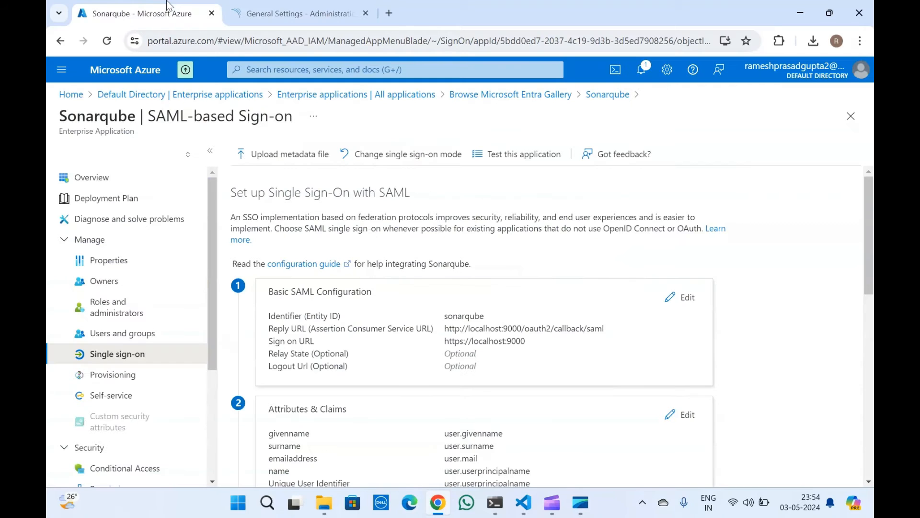
scroll(338, 340, down, 5)
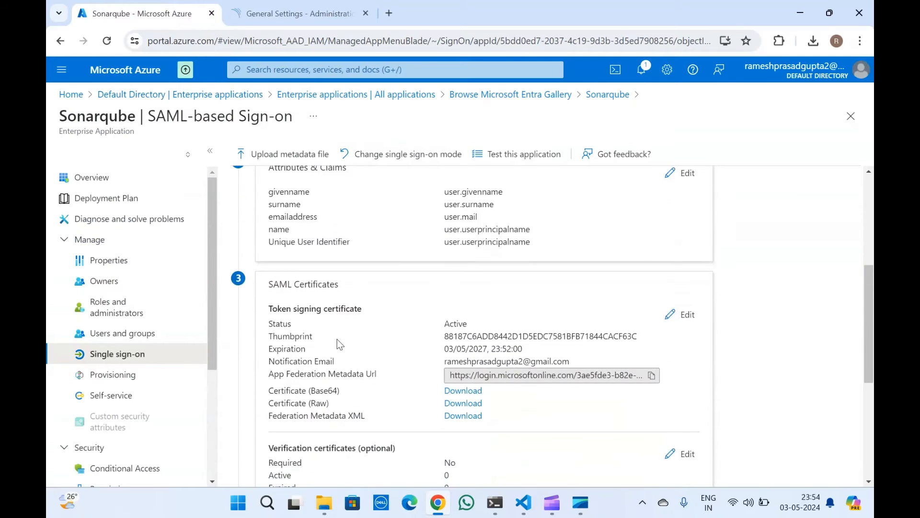
scroll(338, 343, down, 5)
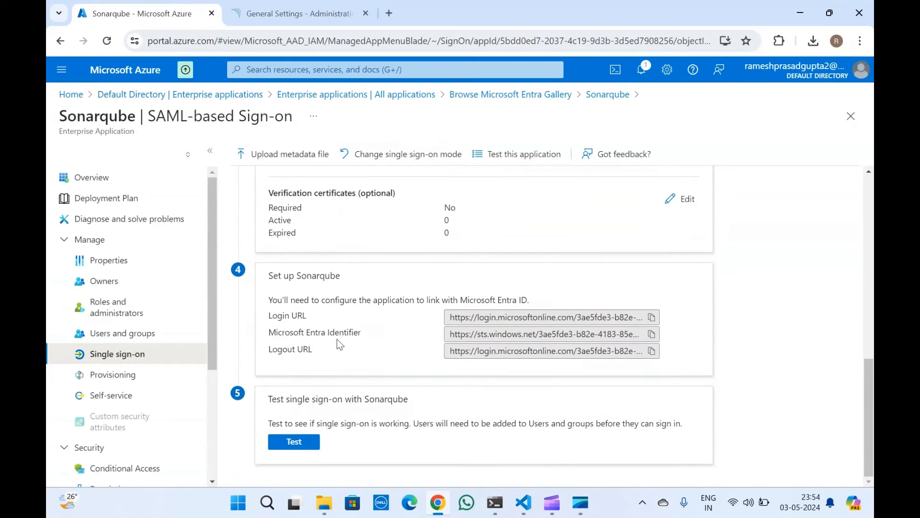
triple_click(289, 332)
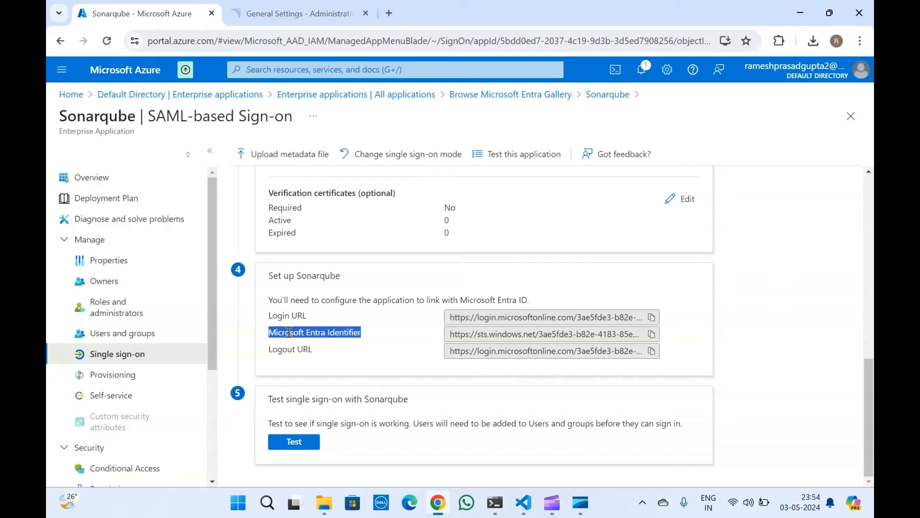
click(331, 336)
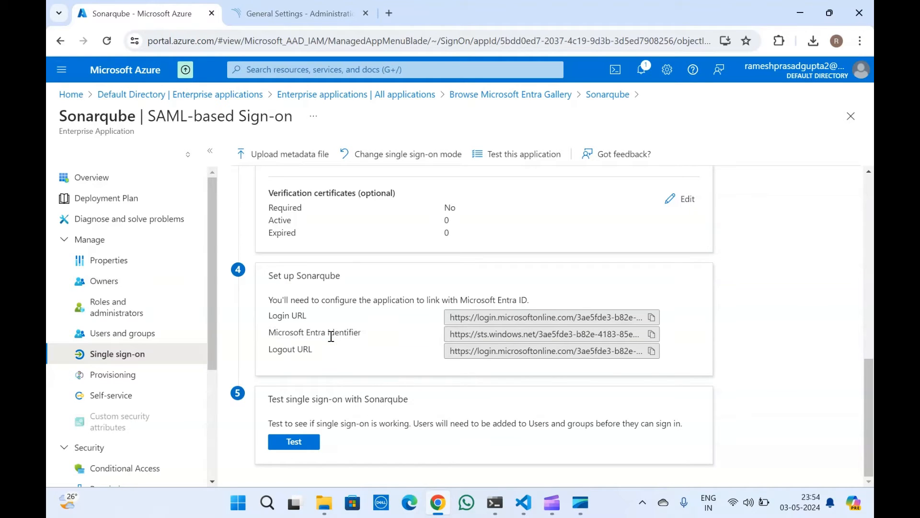
click(652, 335)
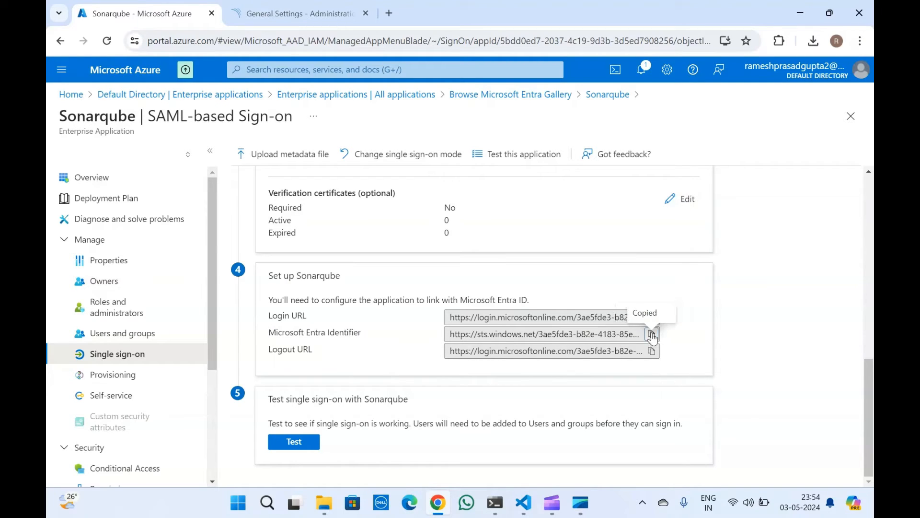
click(301, 6)
click(347, 247)
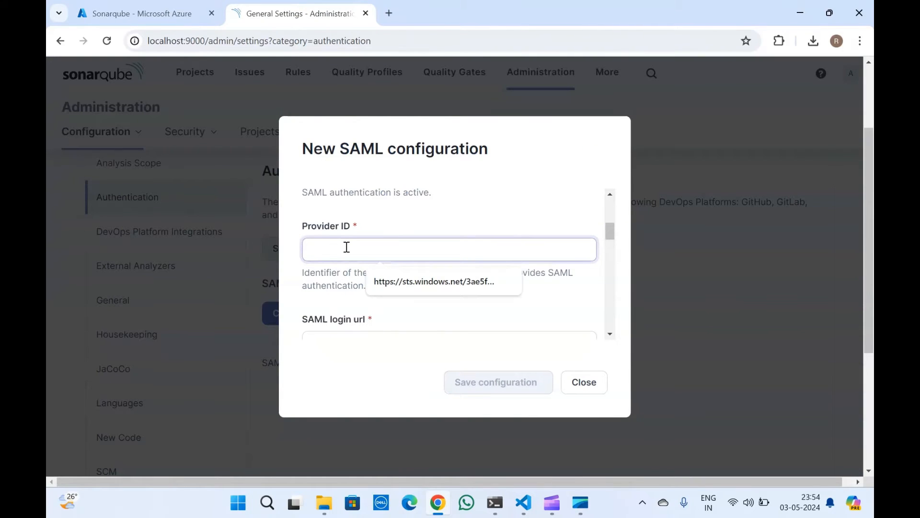
key(ctrl+v)
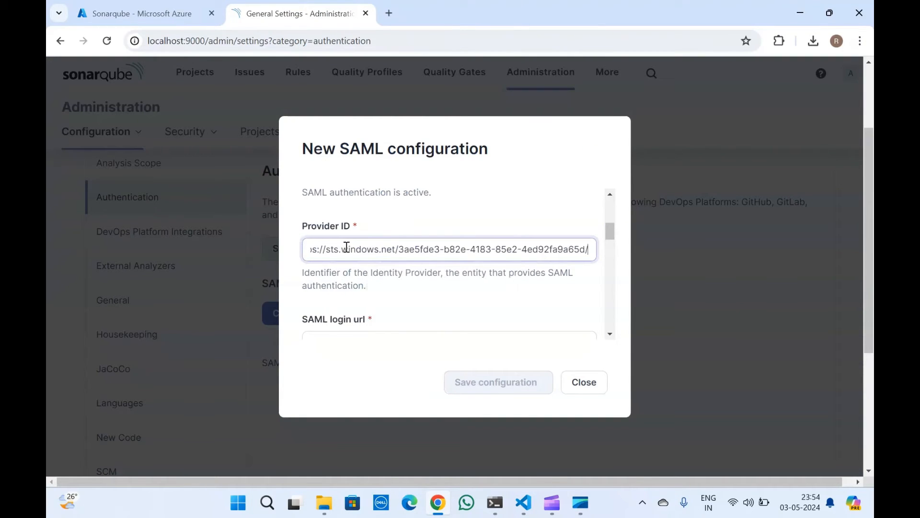
key(BackSpace)
key(BackSpace)
key(BackSpace)
Copy the Login URL from Azure's Sonarqube setup section into SonarQube's SAML login URL.
scroll(349, 290, down, 3)
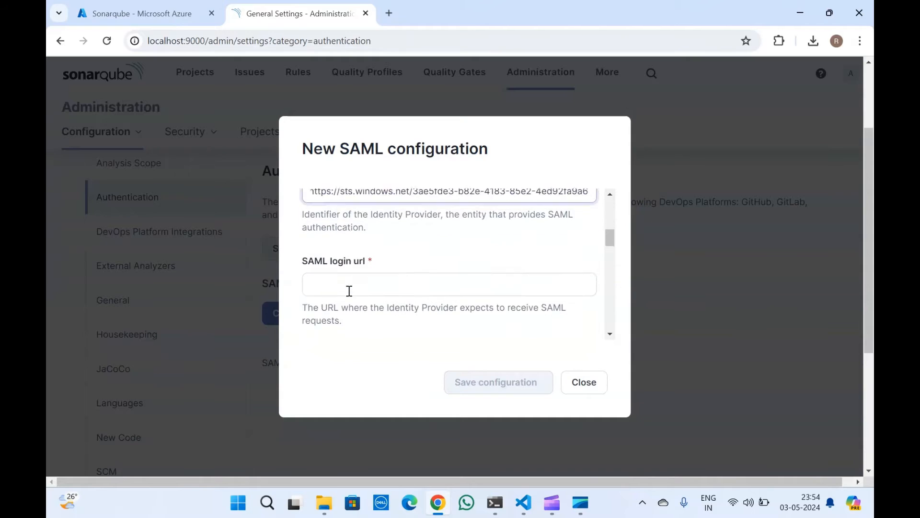
click(183, 6)
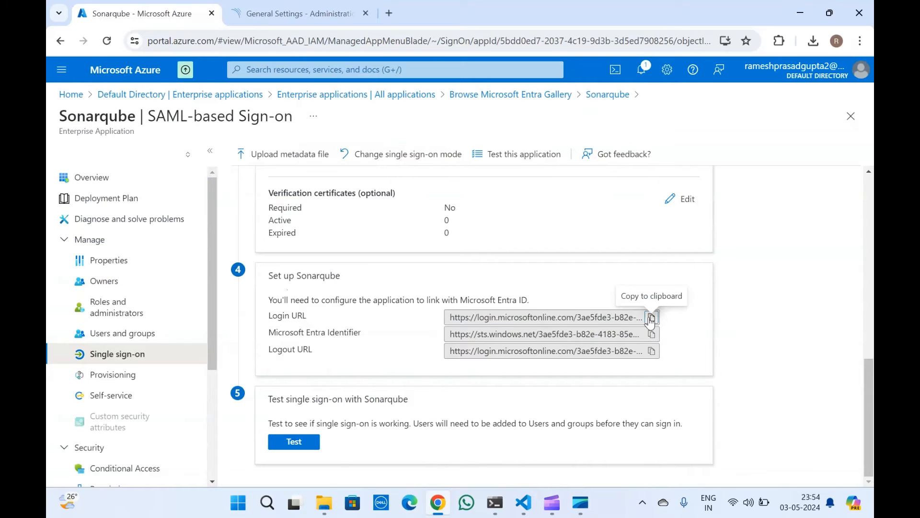
click(651, 318)
click(299, 5)
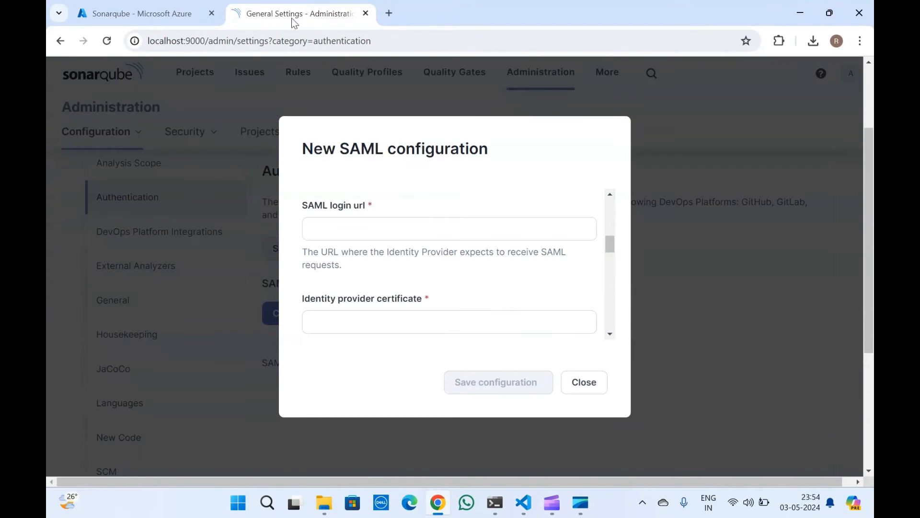
click(313, 227)
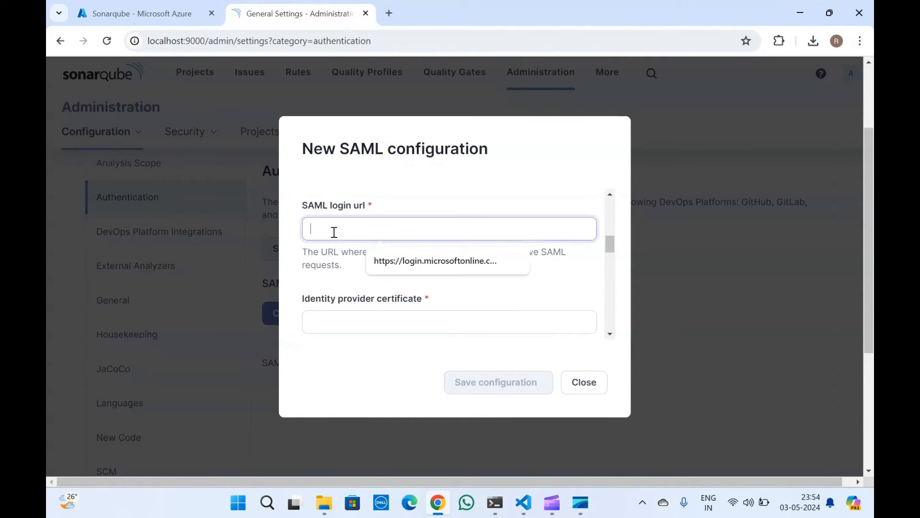
key(ctrl+v)
Download the Base64 token signing certificate from the SAML Certificates section of Azure's Sonarqube single sign-on page.
scroll(344, 280, down, 1)
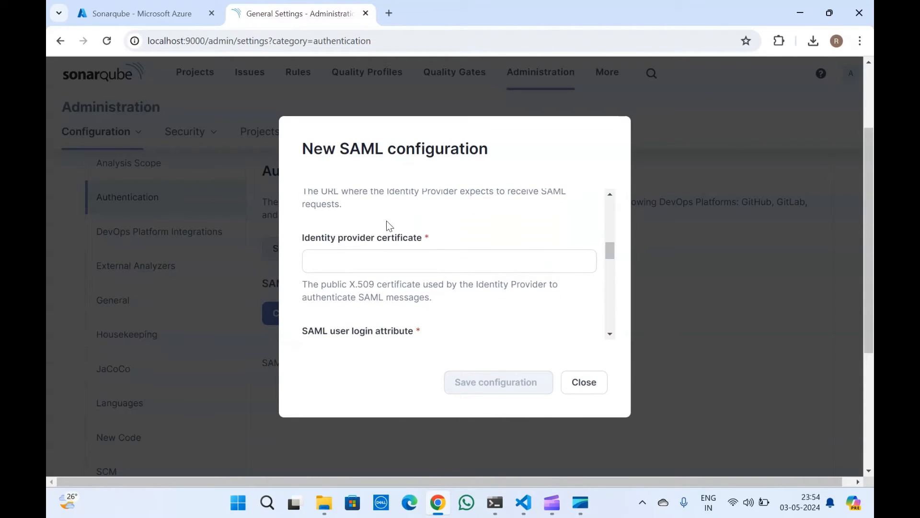
click(139, 14)
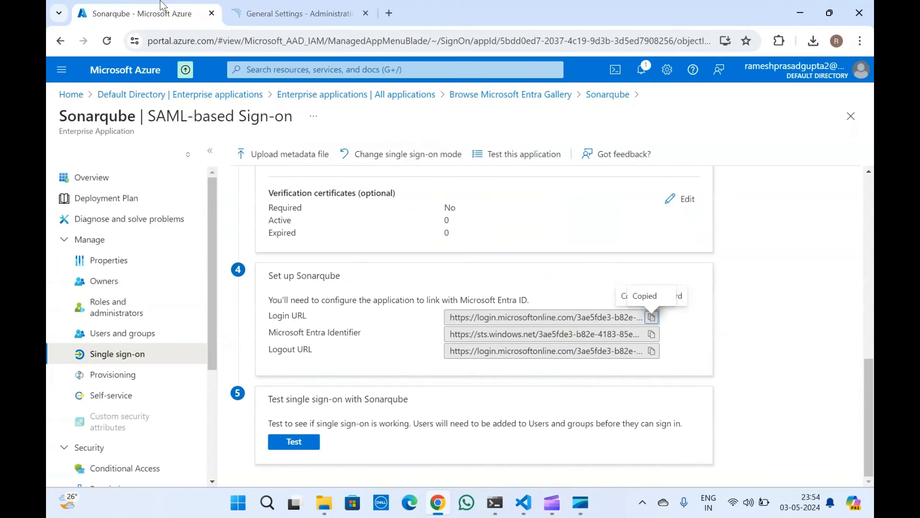
scroll(313, 269, up, 3)
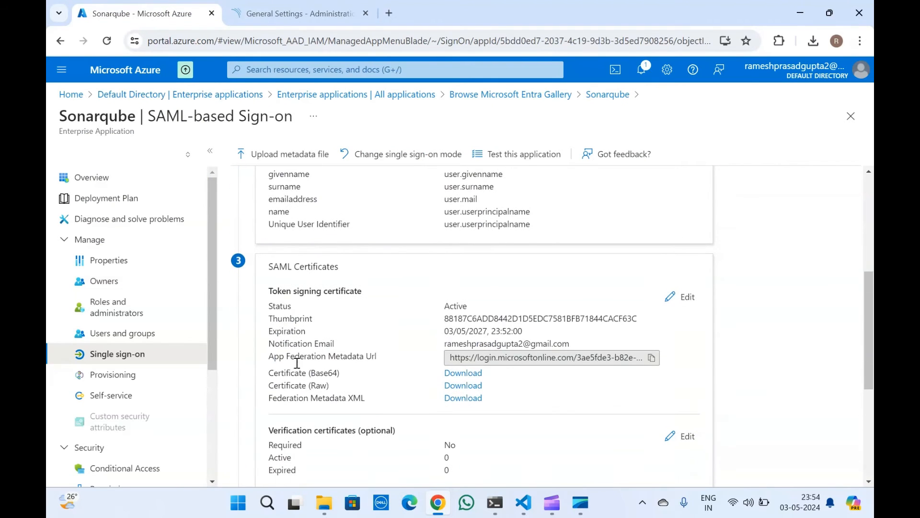
drag(279, 375, 330, 375)
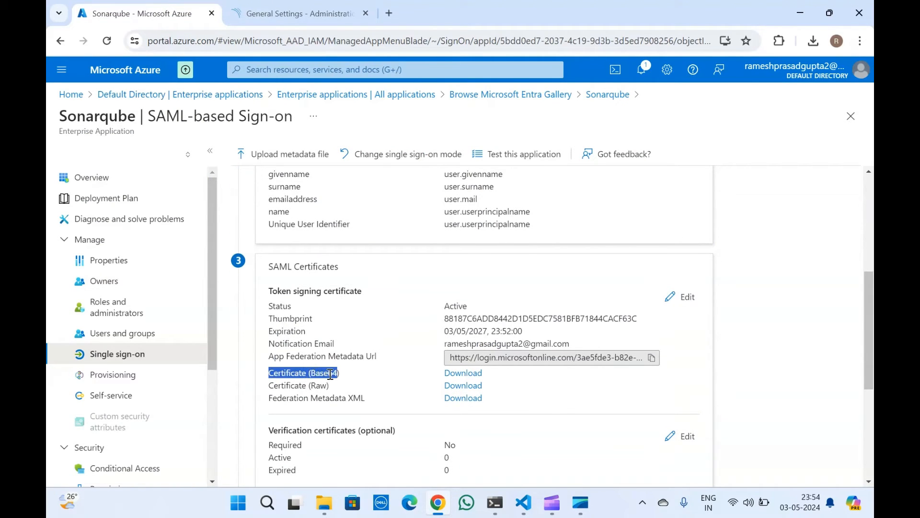
click(330, 375)
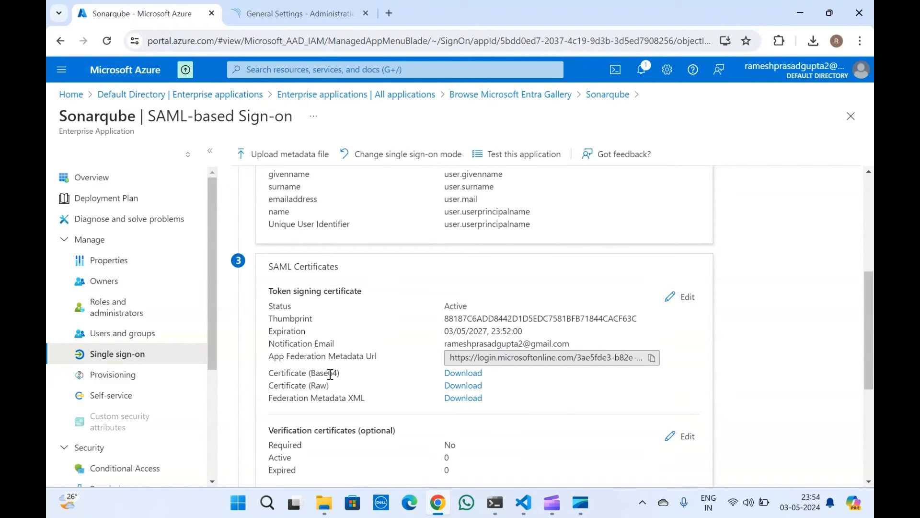
click(456, 375)
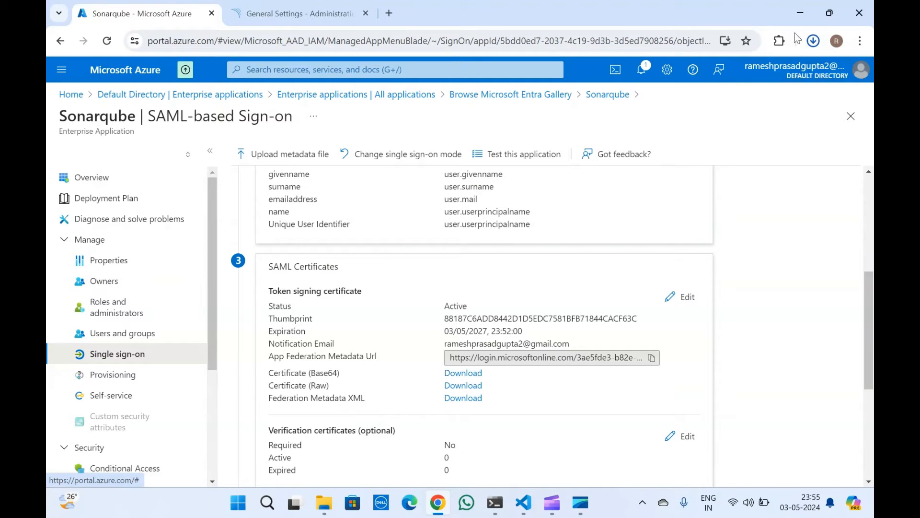
click(814, 41)
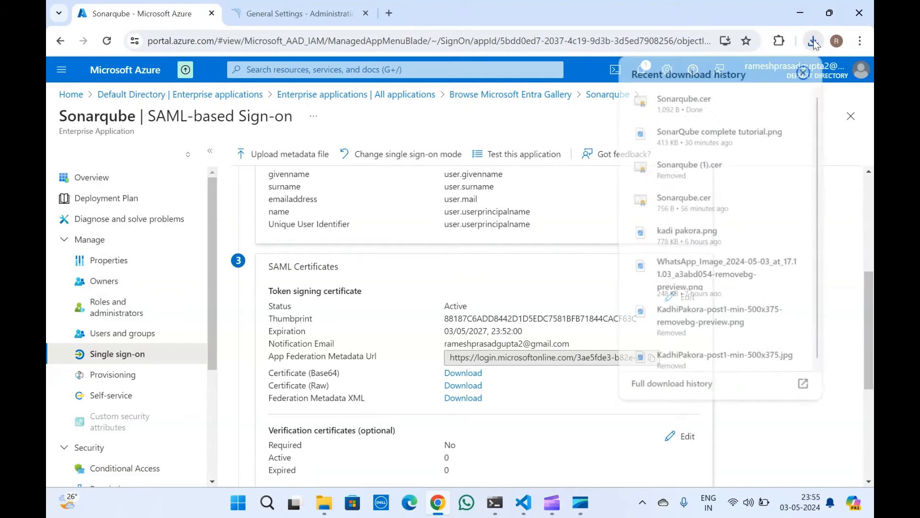
click(421, 261)
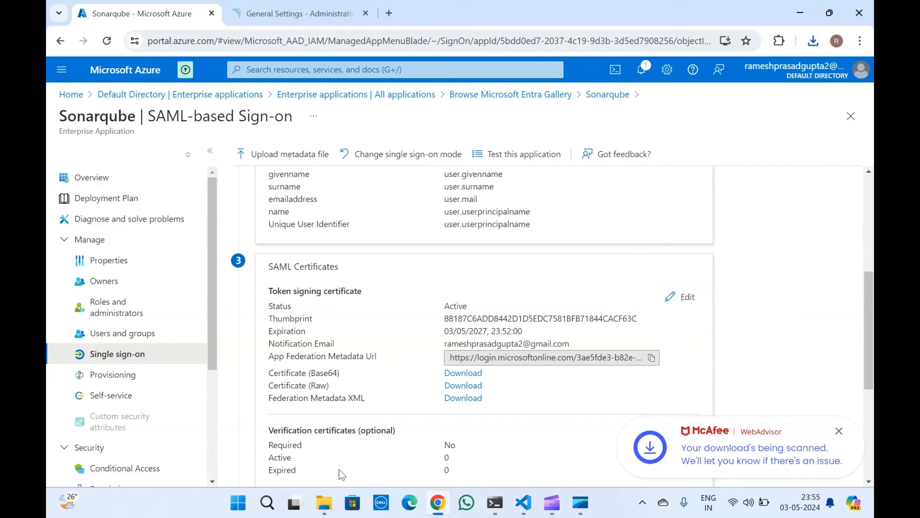
Open the newly downloaded Sonarqube security certificate from the Downloads folder in Notepad.
click(324, 502)
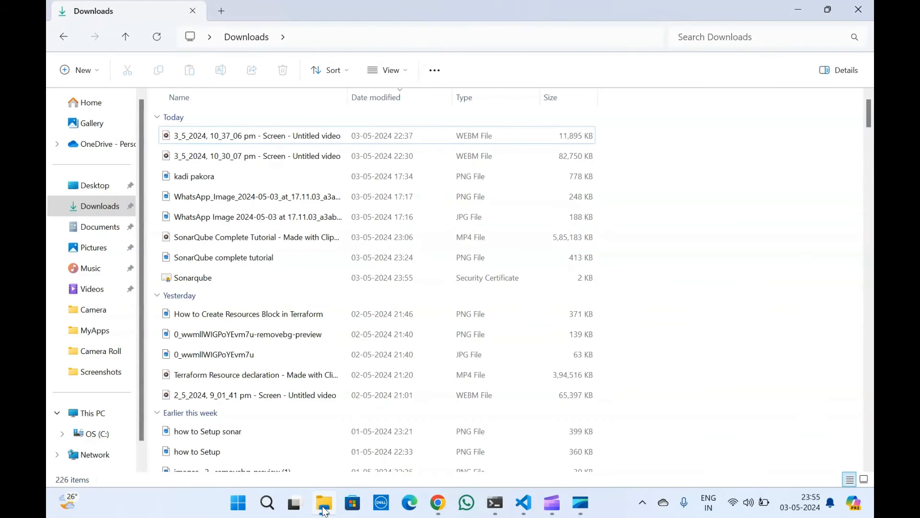
click(102, 211)
click(211, 136)
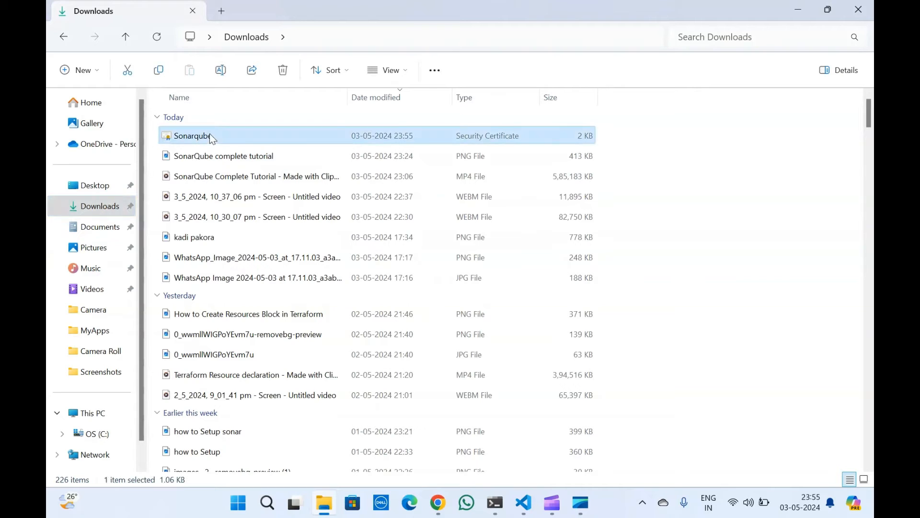
right_click(211, 138)
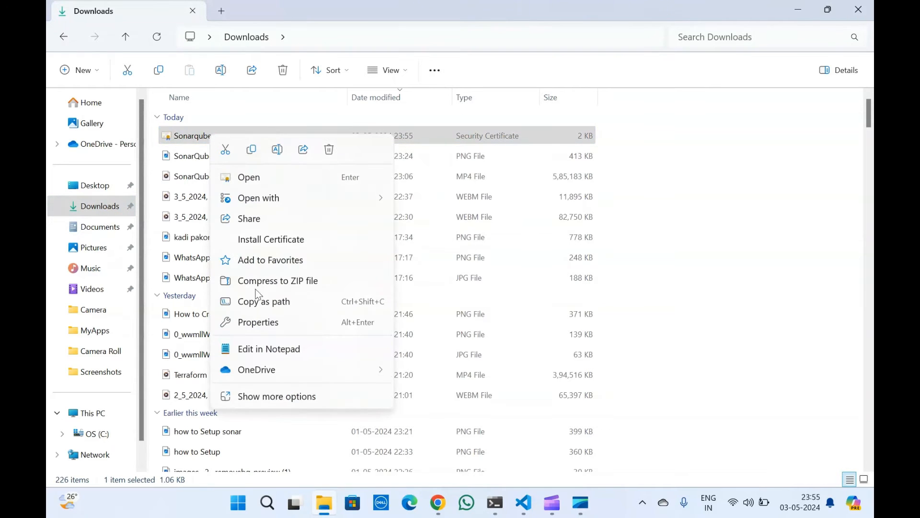
click(269, 346)
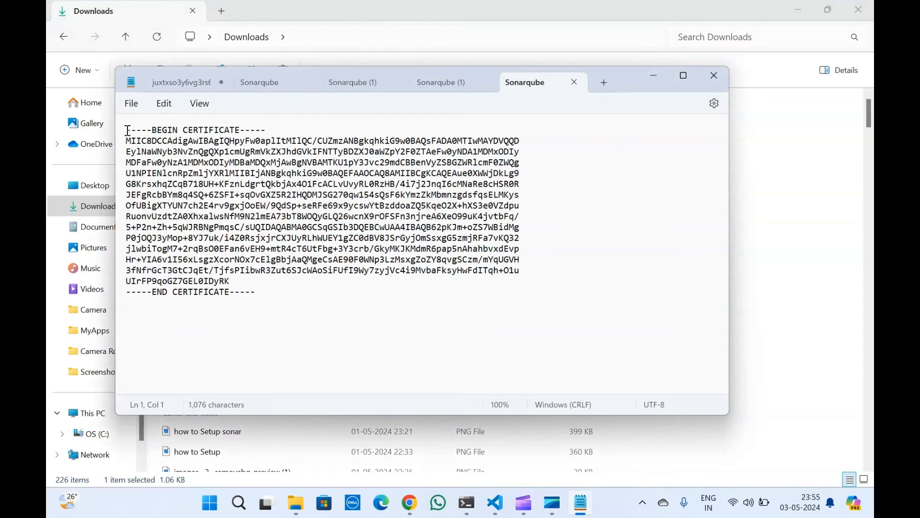
Copy the whole certificate text, including its BEGIN and END lines, into SonarQube's identity provider certificate.
drag(128, 130, 257, 296)
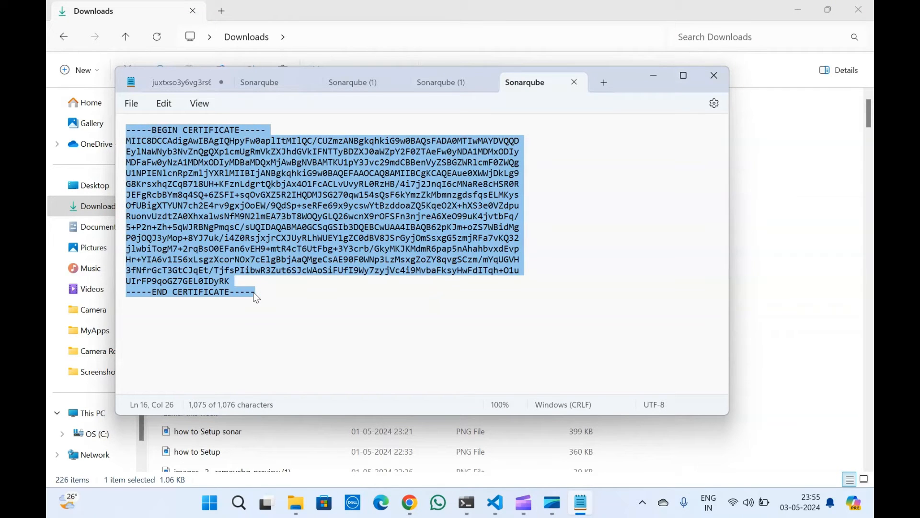
click(411, 507)
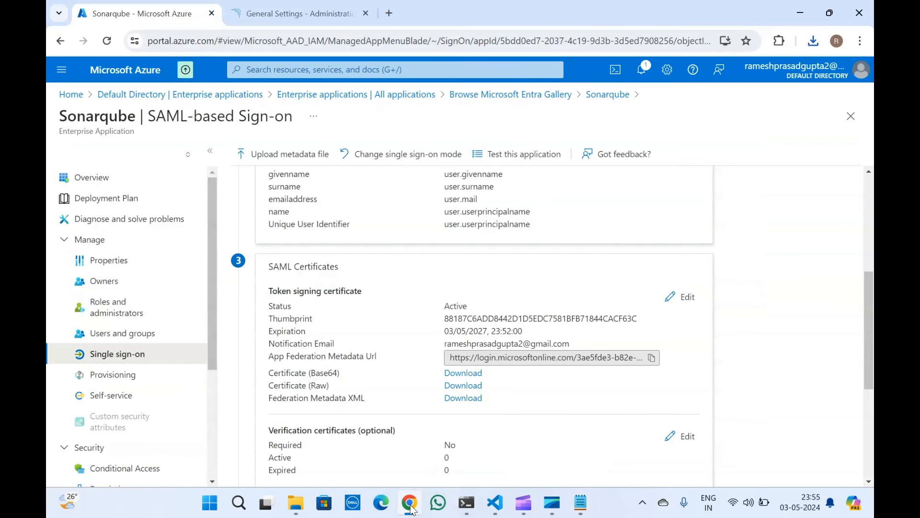
click(305, 13)
click(336, 255)
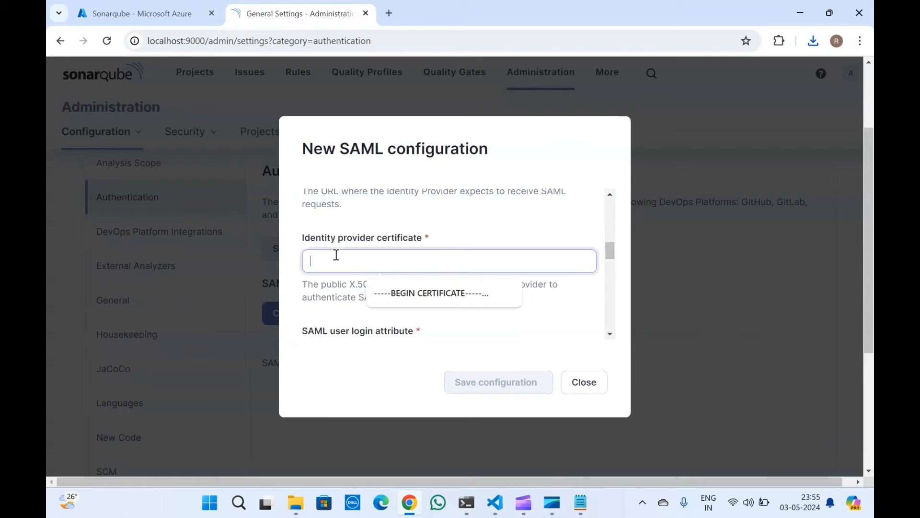
key(ctrl+v)
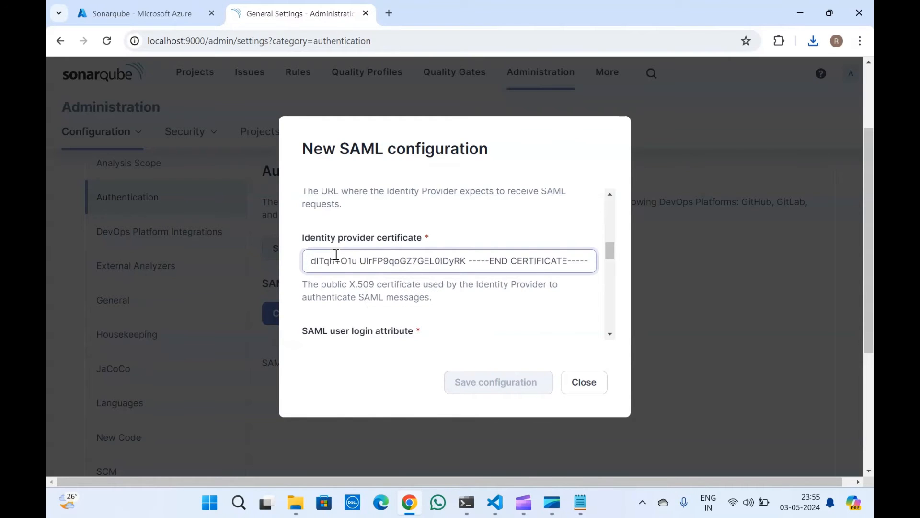
Examine the required SAML user login and user name attributes in the new SAML configuration.
scroll(362, 314, down, 2)
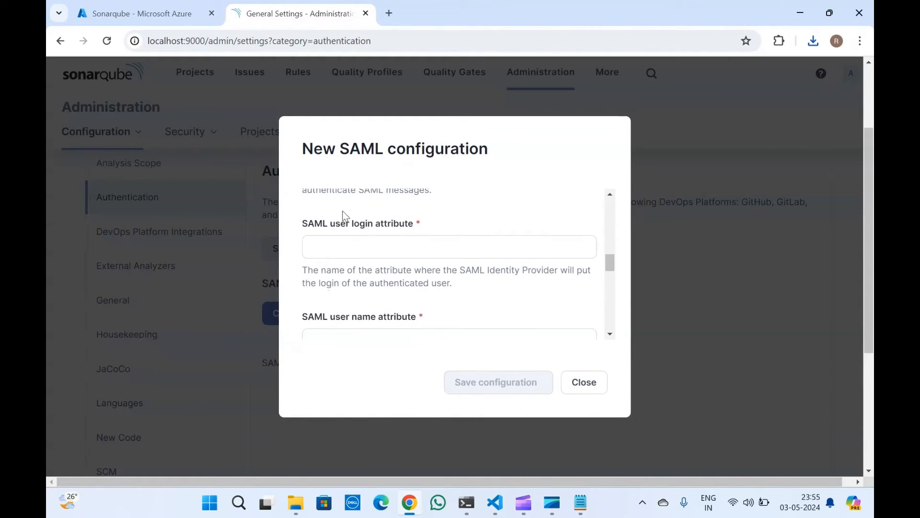
click(349, 243)
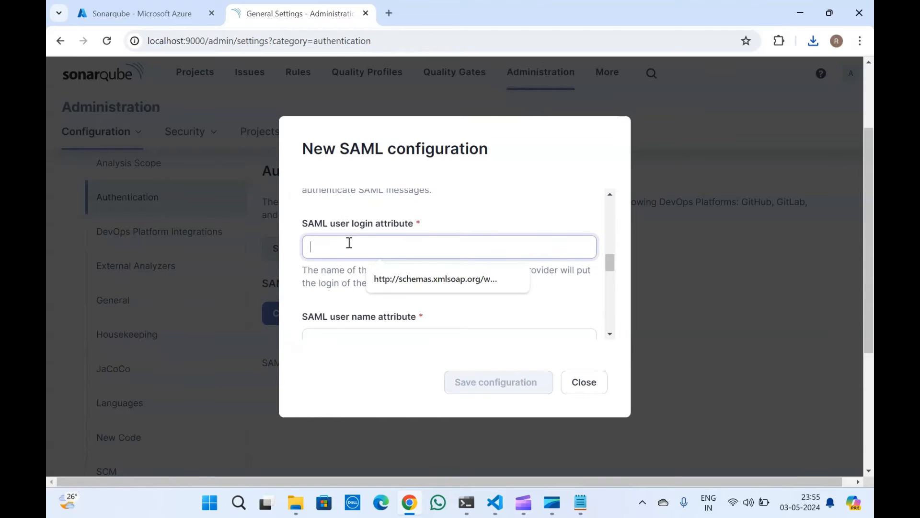
click(356, 214)
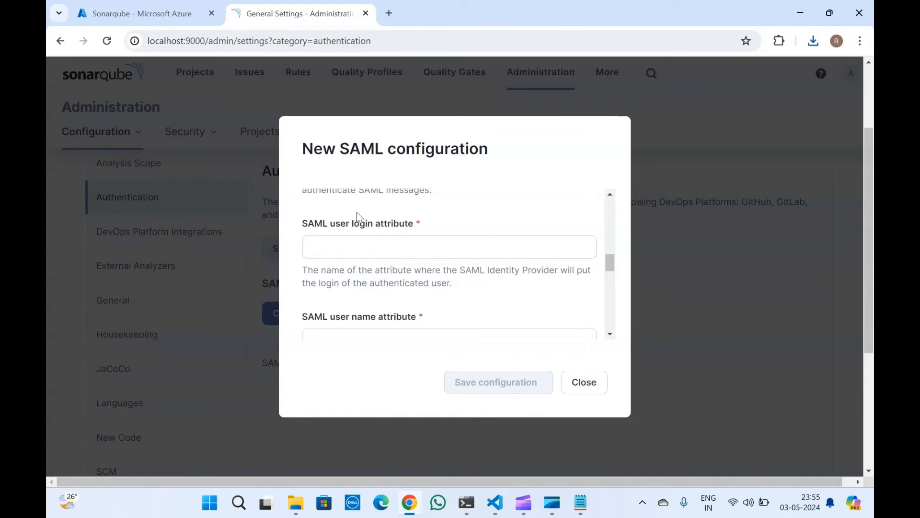
click(351, 246)
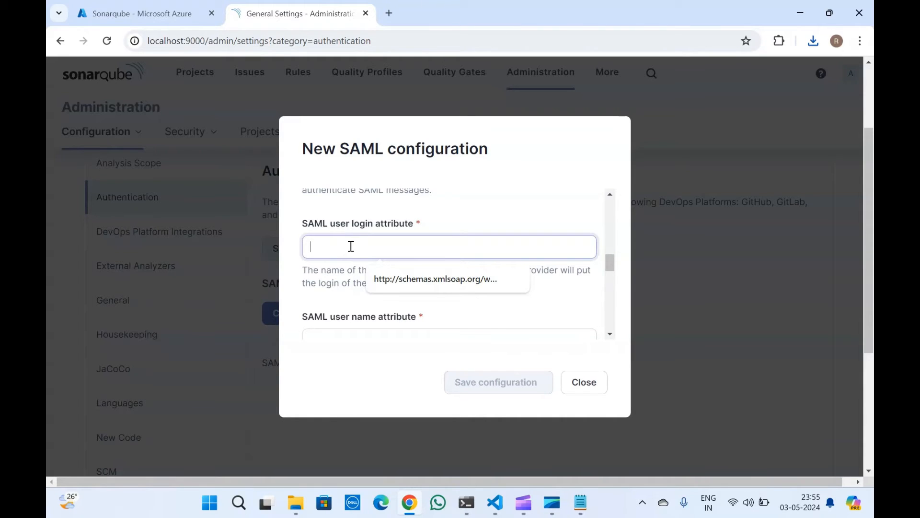
click(372, 223)
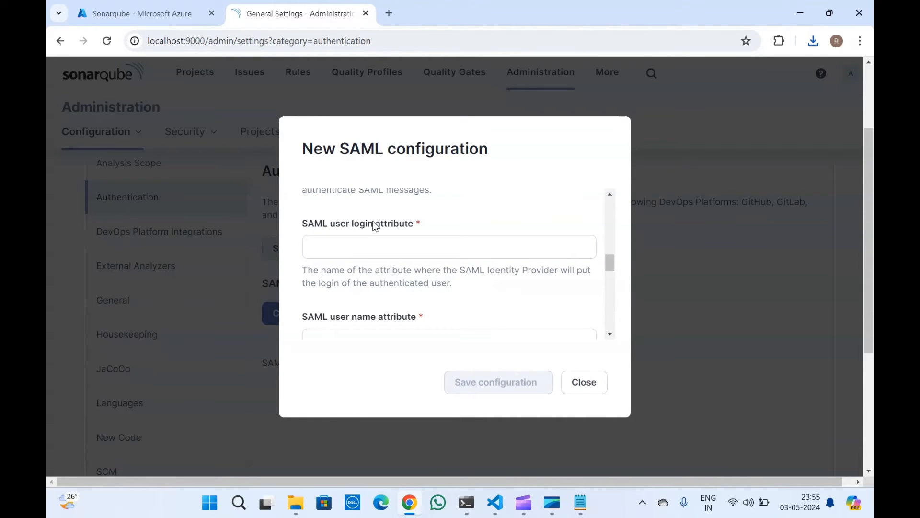
click(355, 245)
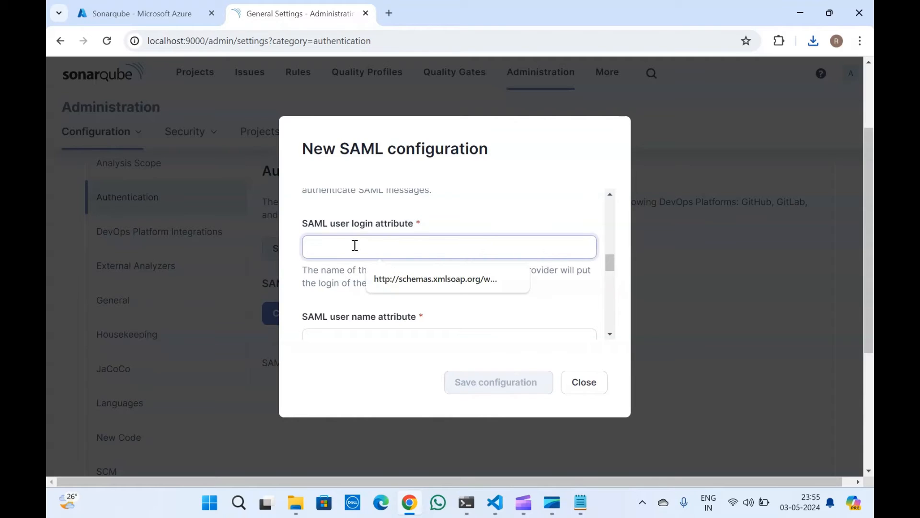
scroll(374, 326, down, 1)
click(372, 323)
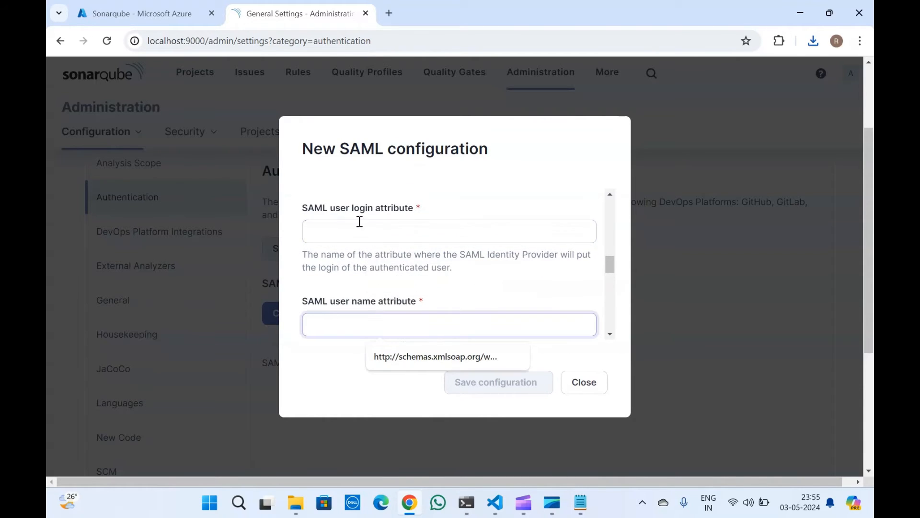
click(359, 196)
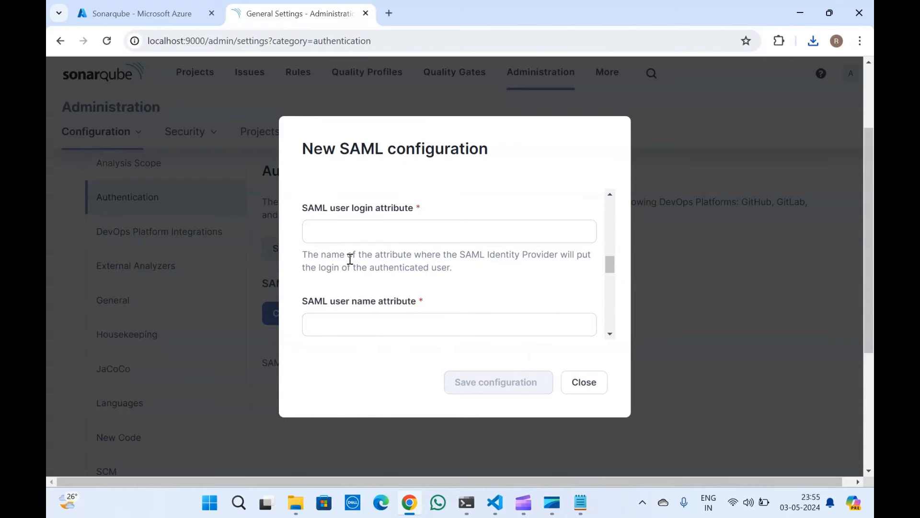
Open the Attributes & Claims of Azure's Sonarqube application for editing.
click(177, 5)
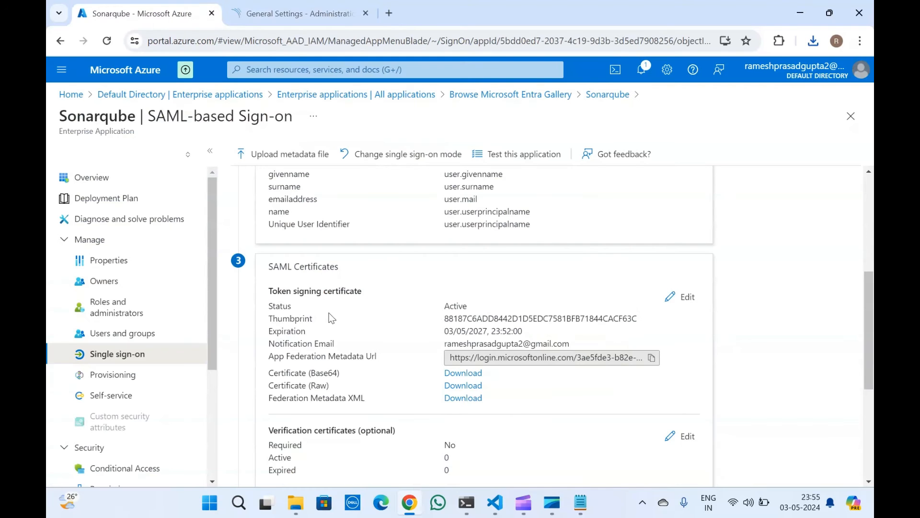
scroll(329, 317, down, 5)
scroll(329, 312, up, 8)
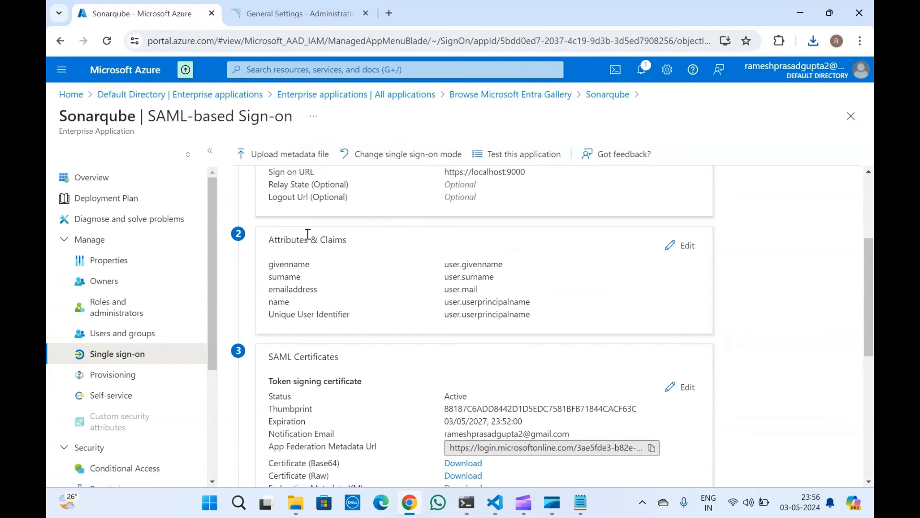
click(683, 246)
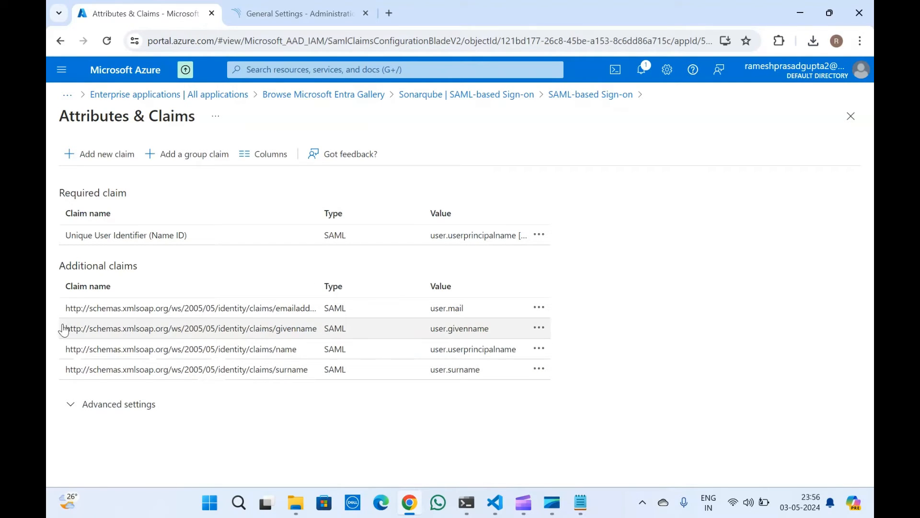
drag(64, 330, 321, 336)
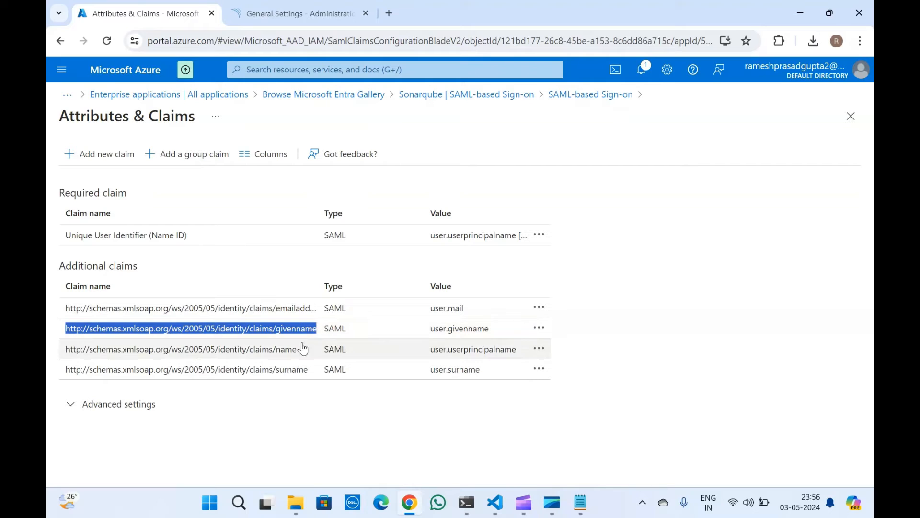
drag(299, 350, 63, 350)
key(ctrl+c)
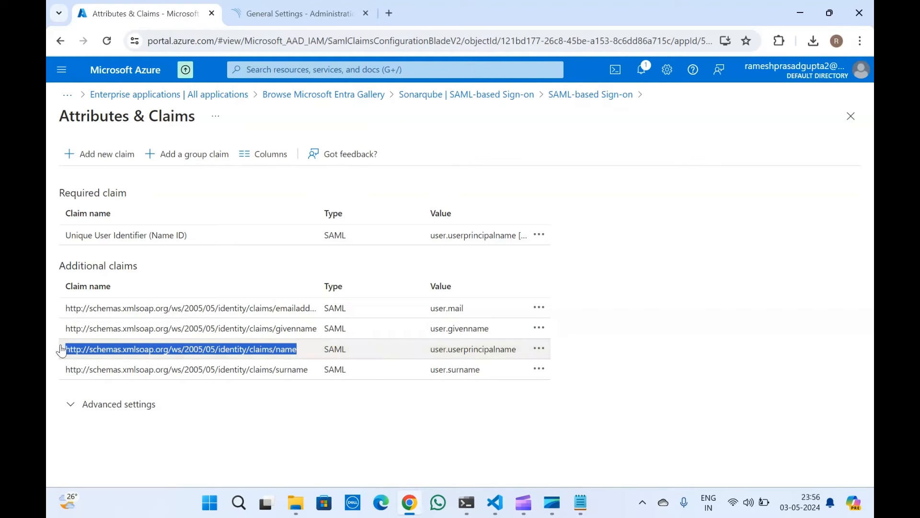
click(298, 13)
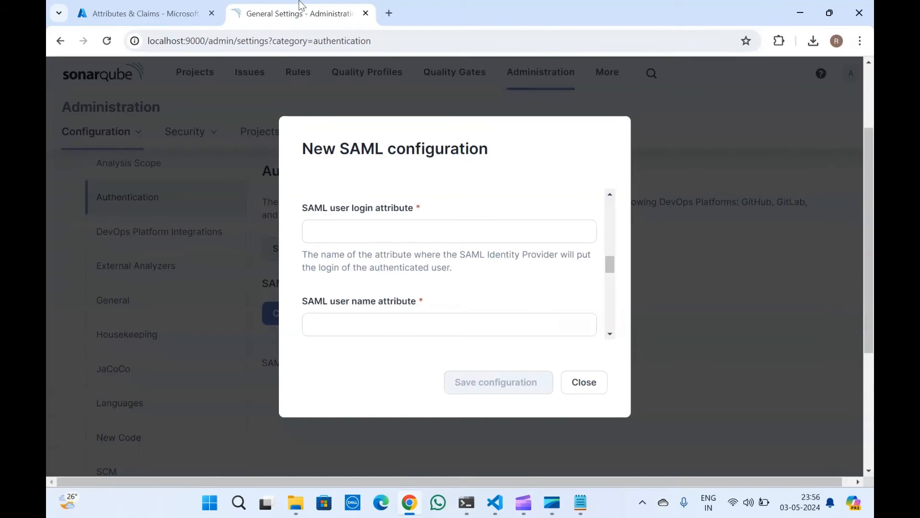
click(346, 226)
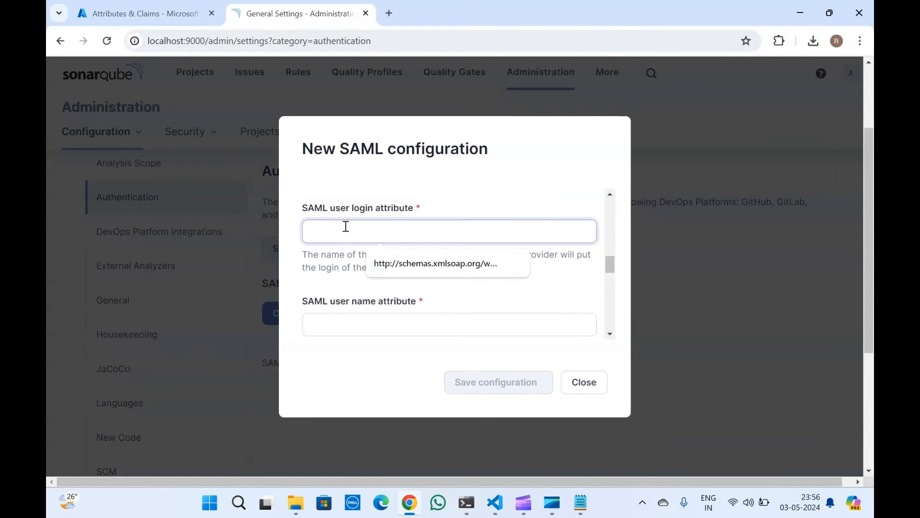
key(ctrl+v)
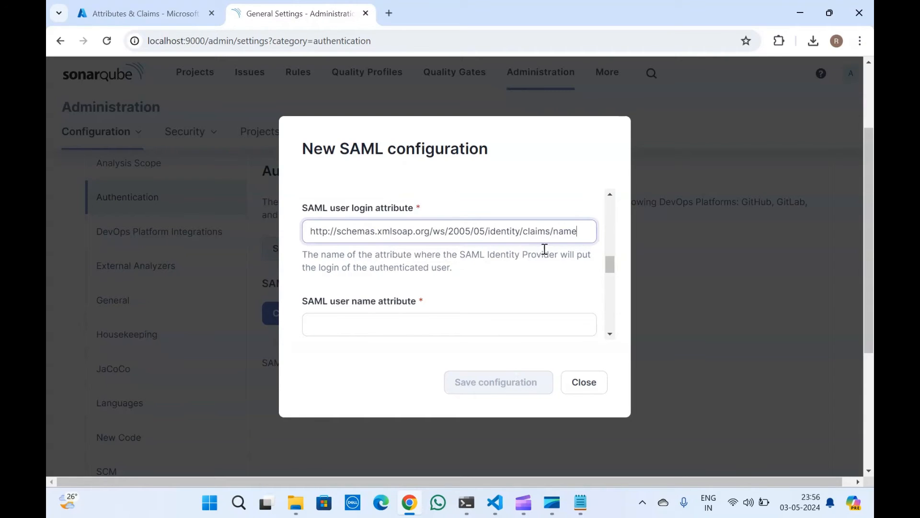
scroll(388, 267, down, 1)
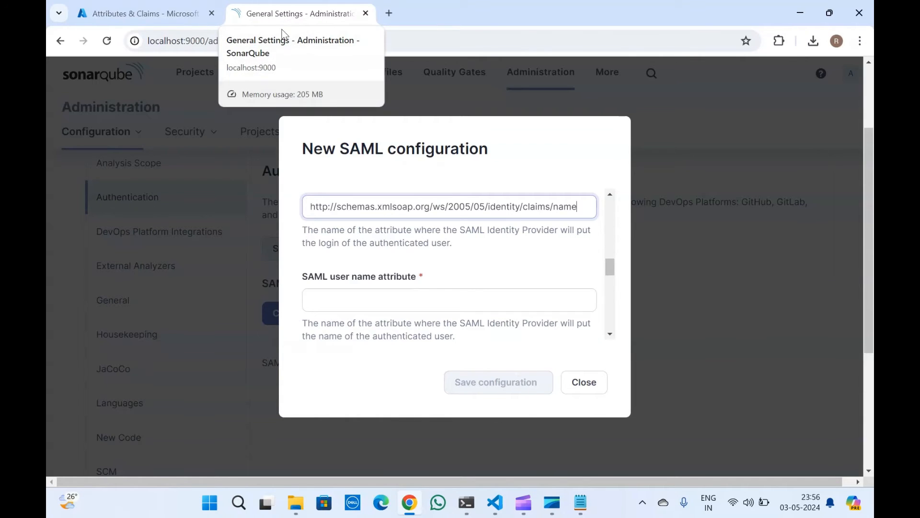
click(161, 6)
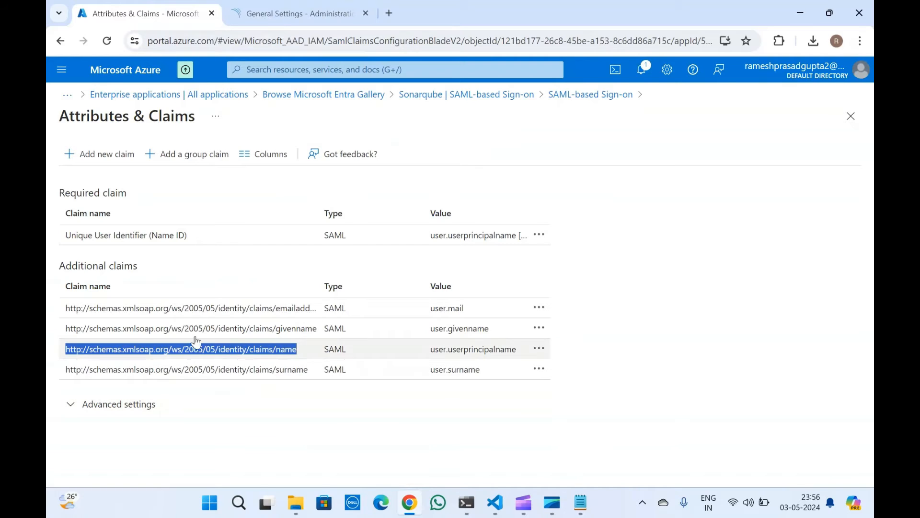
drag(62, 328, 323, 333)
key(ctrl+c)
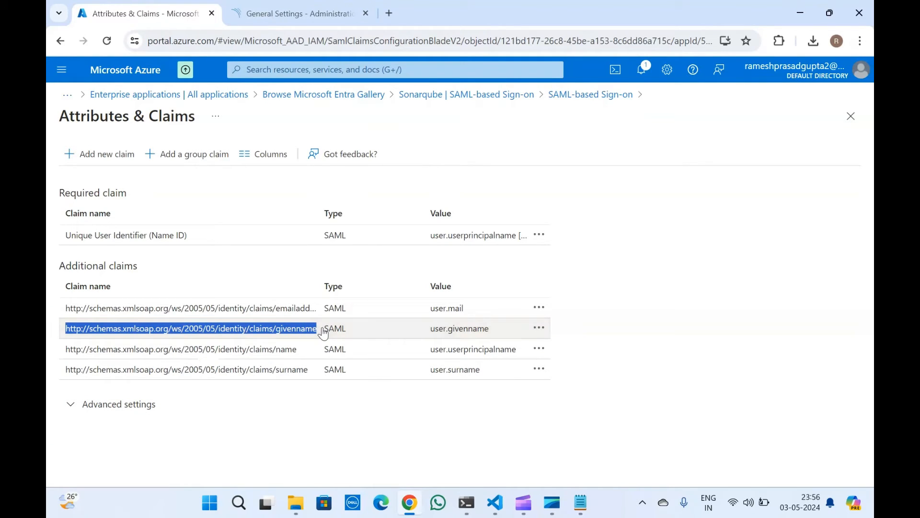
click(272, 7)
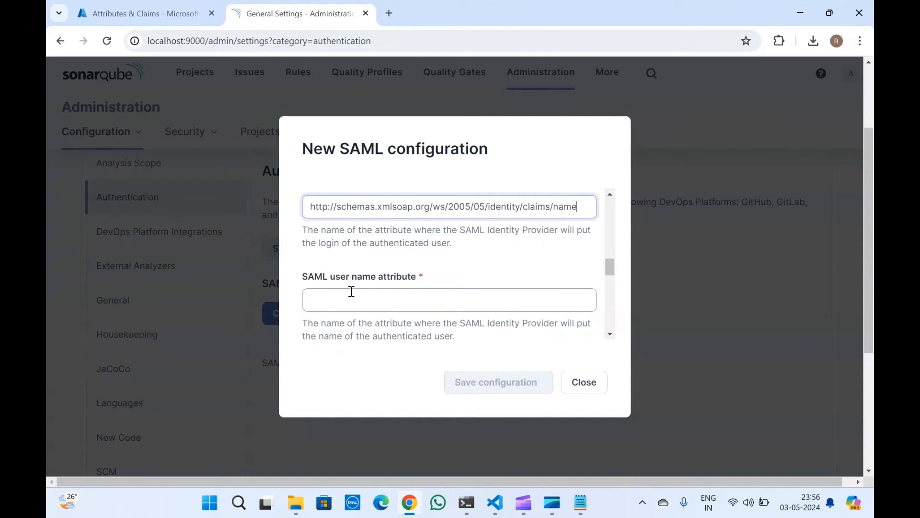
click(351, 292)
key(ctrl+v)
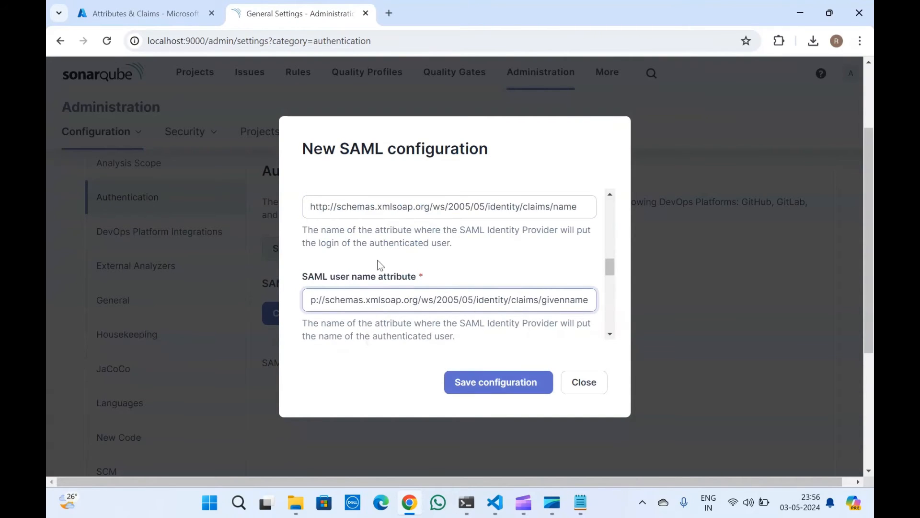
Save the new SAML configuration, leaving the email and group attributes, request signing and service provider certificate unset.
scroll(383, 259, down, 2)
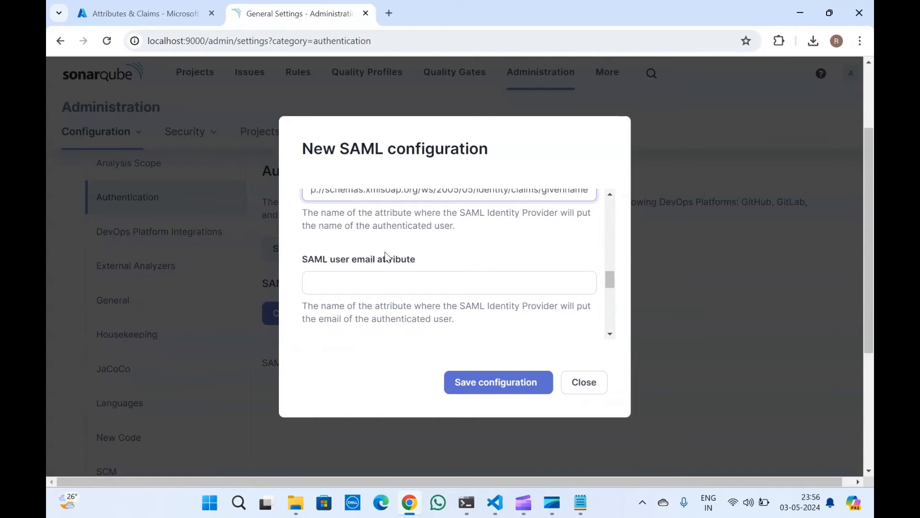
scroll(386, 259, down, 3)
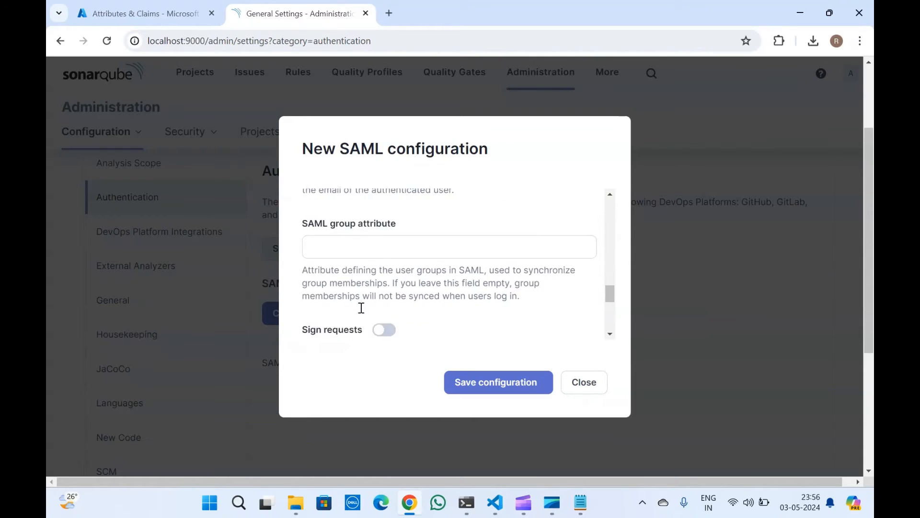
scroll(361, 307, down, 4)
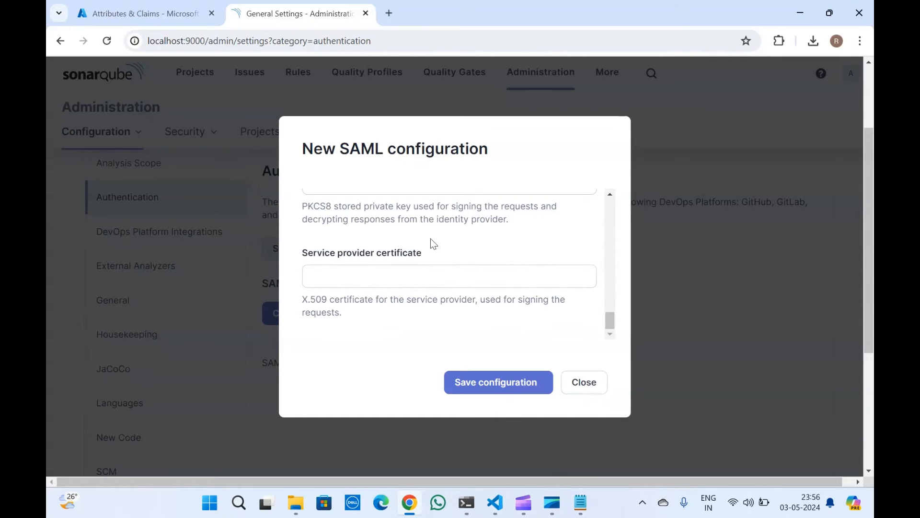
click(493, 385)
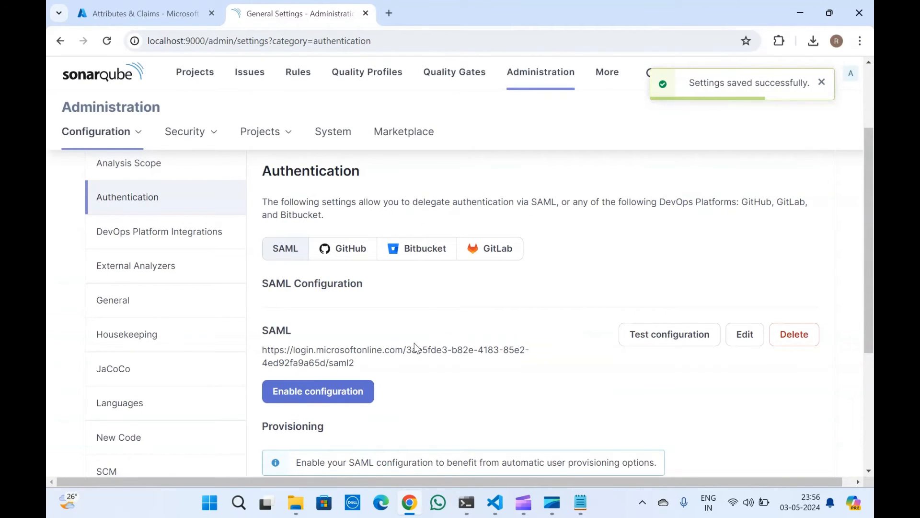
Test the saved SAML configuration and read the response on the Microsoft sign-in page.
scroll(414, 343, down, 2)
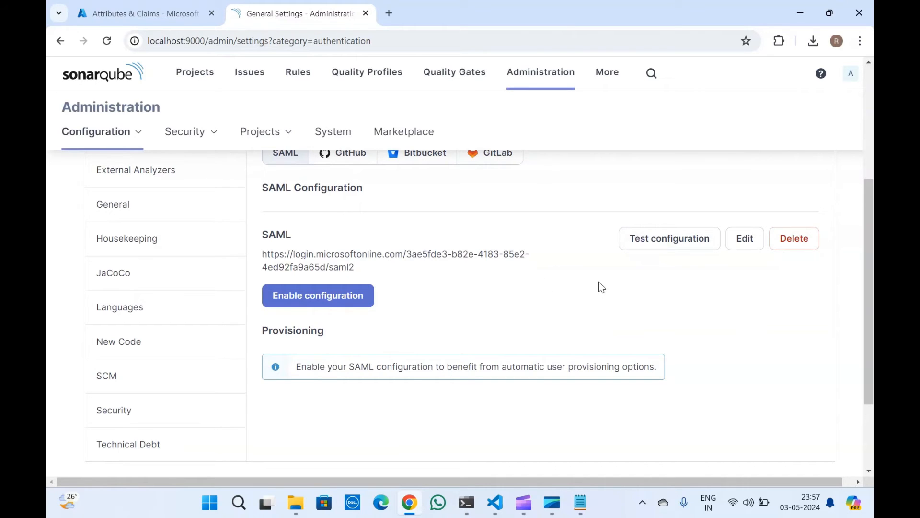
click(664, 243)
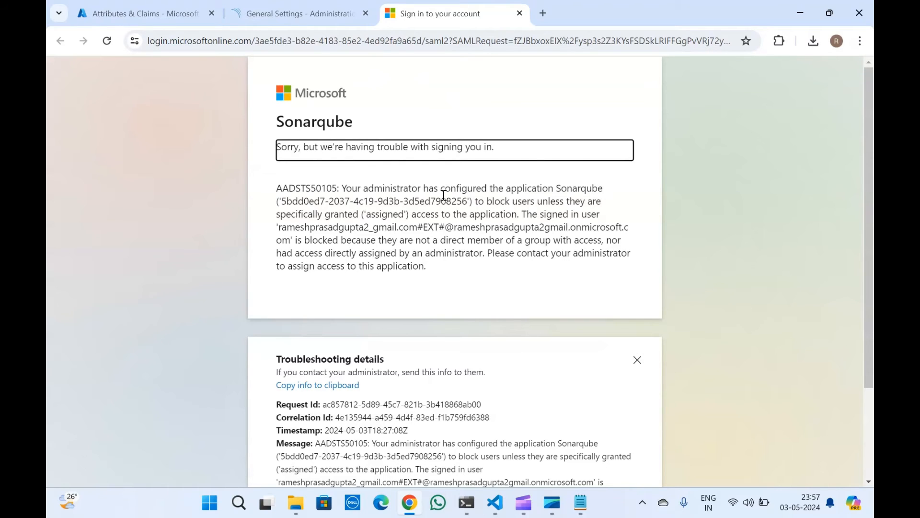
click(490, 201)
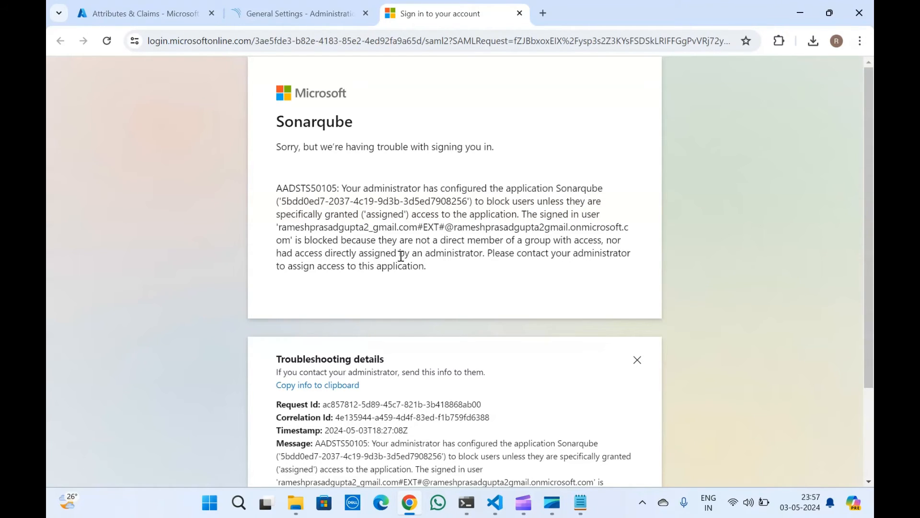
drag(279, 227, 603, 239)
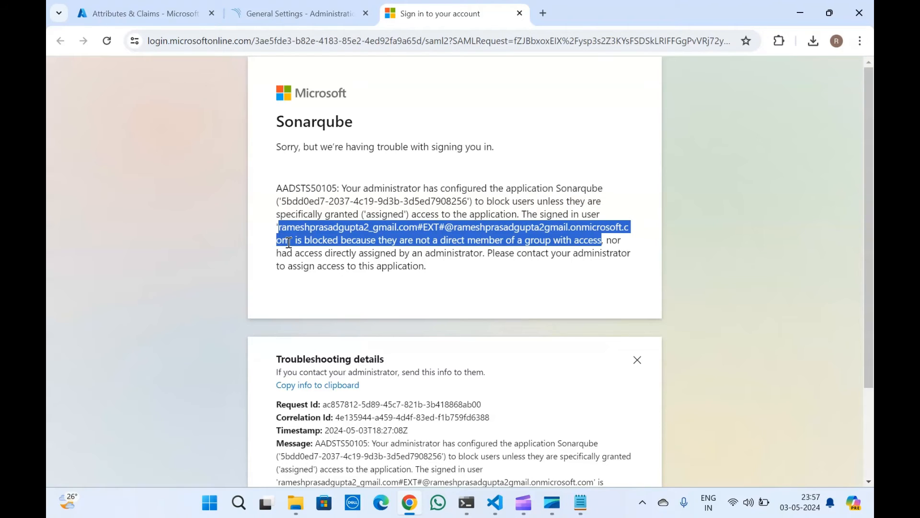
click(299, 228)
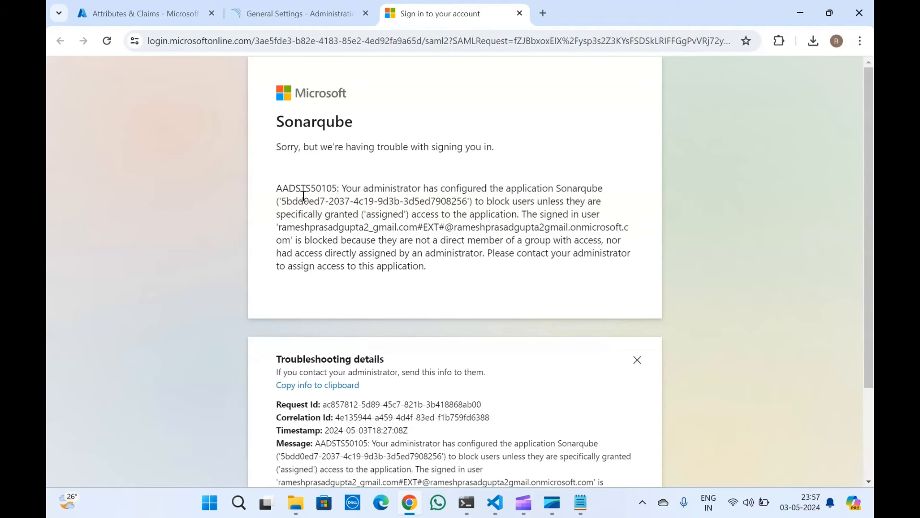
Open the Sonarqube application from Azure's enterprise applications and view its SAML single sign-on settings.
click(163, 8)
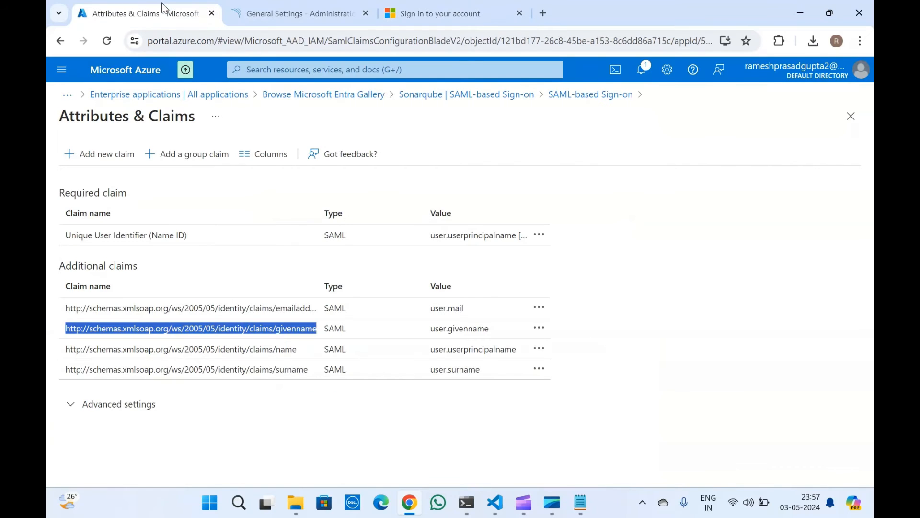
click(216, 95)
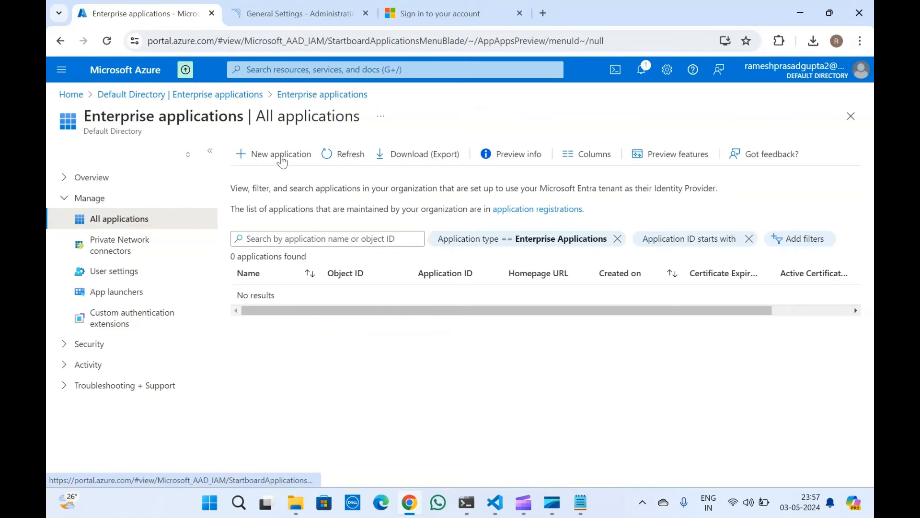
click(111, 42)
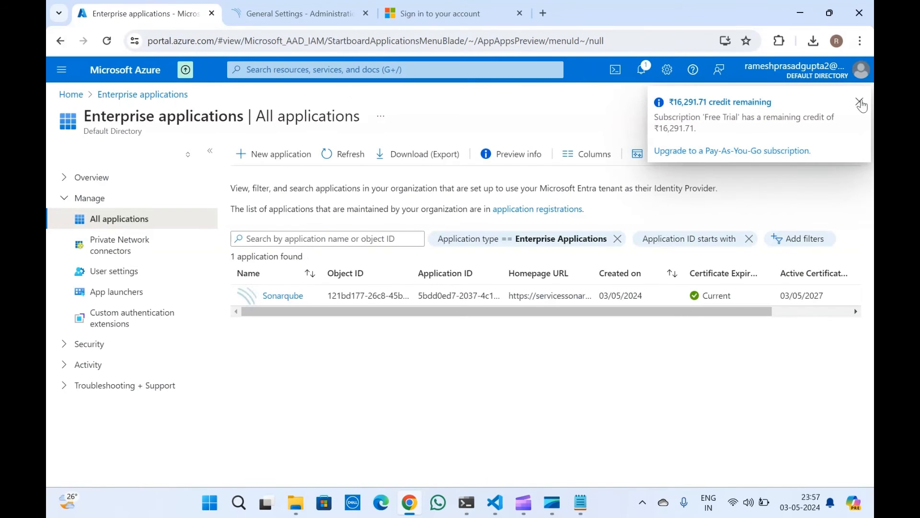
click(861, 101)
click(293, 296)
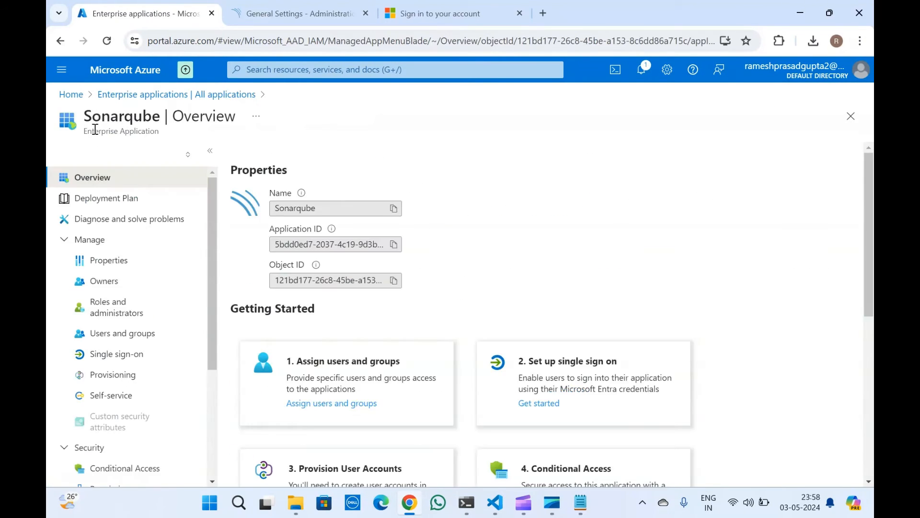
click(125, 354)
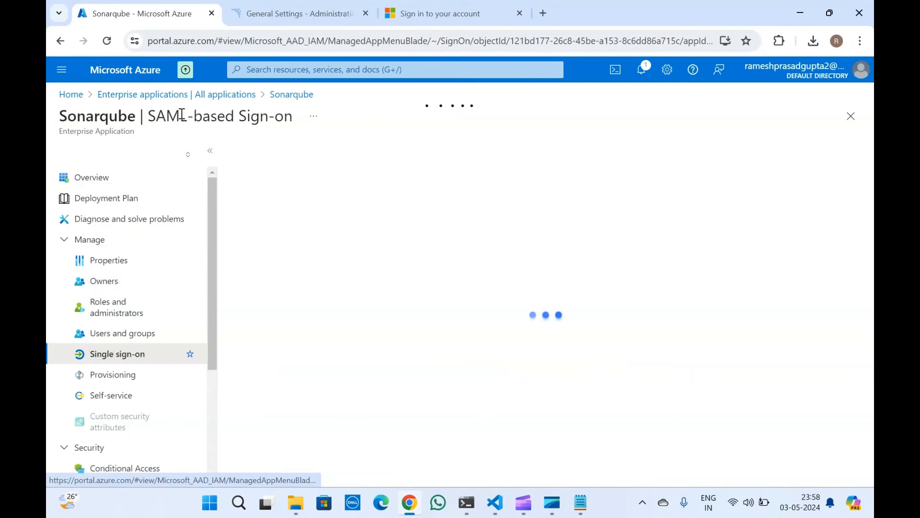
scroll(363, 310, down, 3)
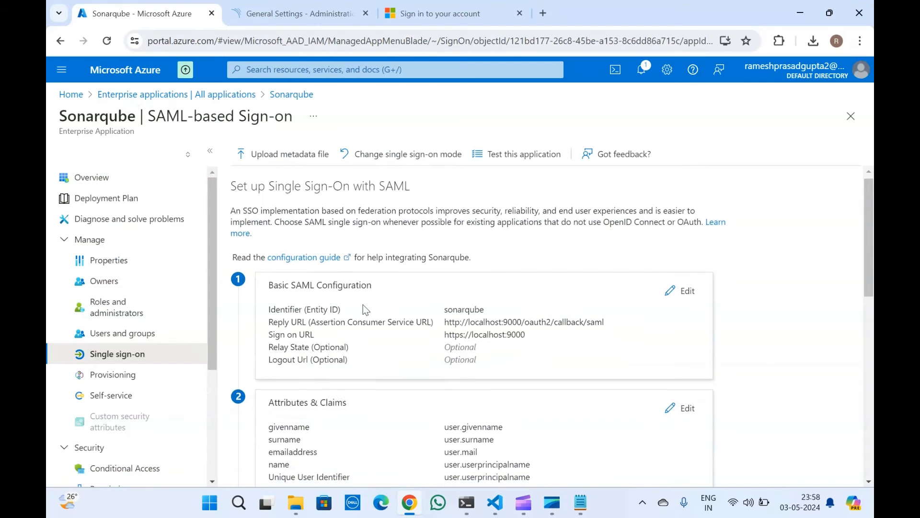
Assign the directory's listed user to the Sonarqube enterprise application with Default Access, then return to its overview.
click(110, 334)
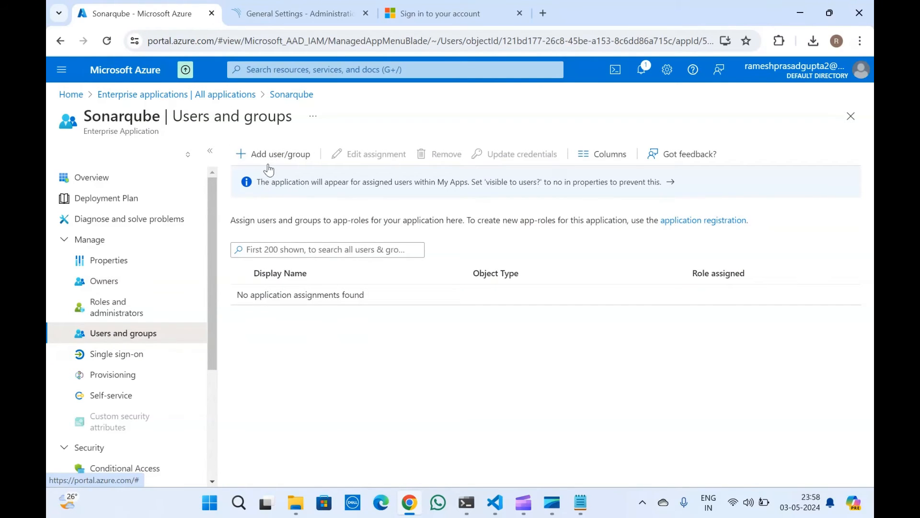
click(284, 159)
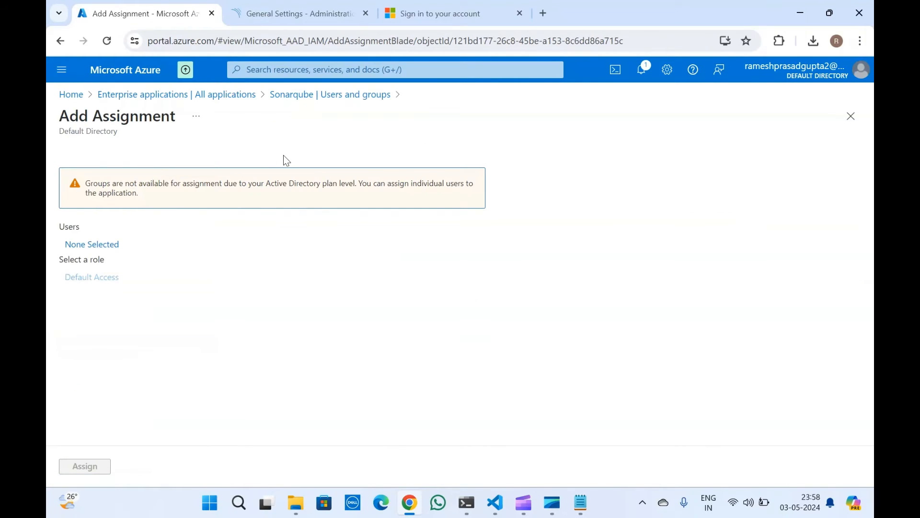
click(92, 245)
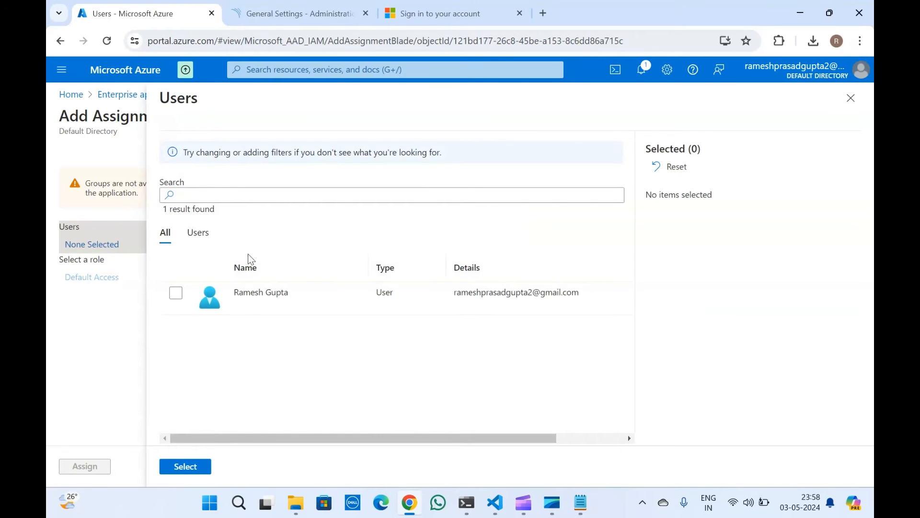
click(177, 293)
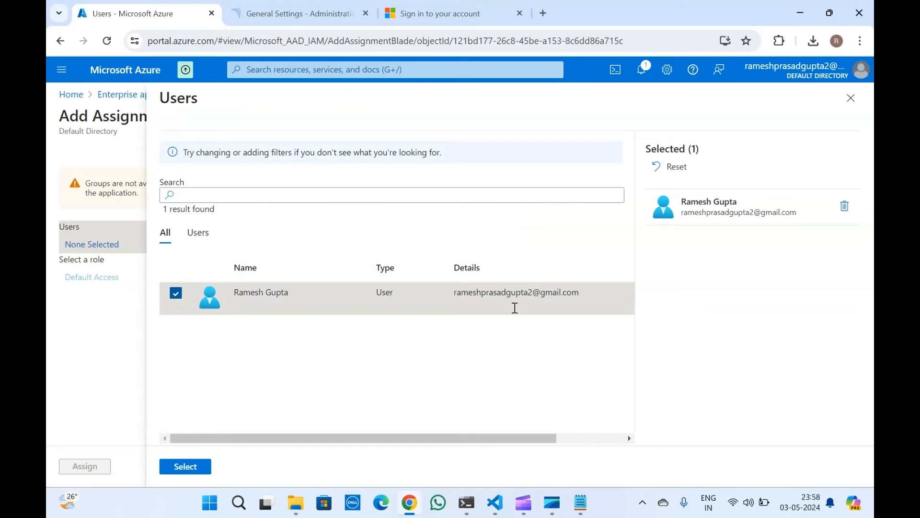
click(198, 467)
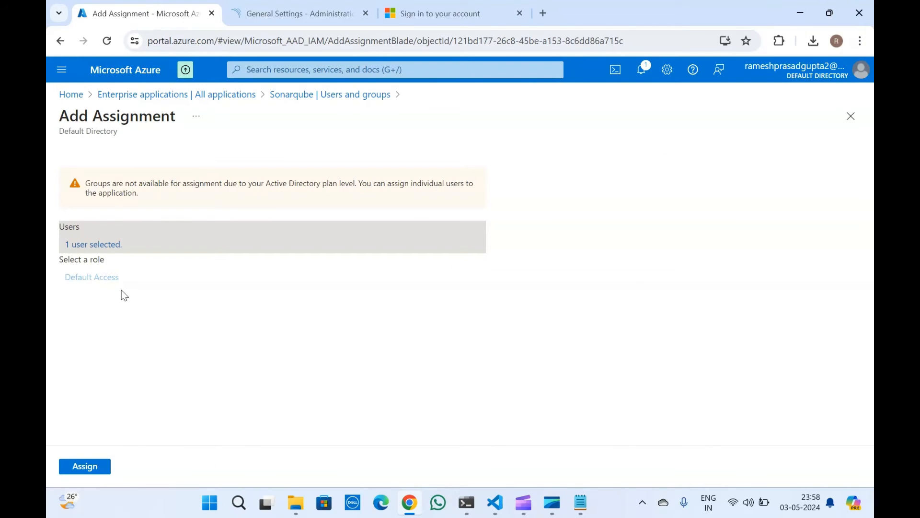
click(83, 465)
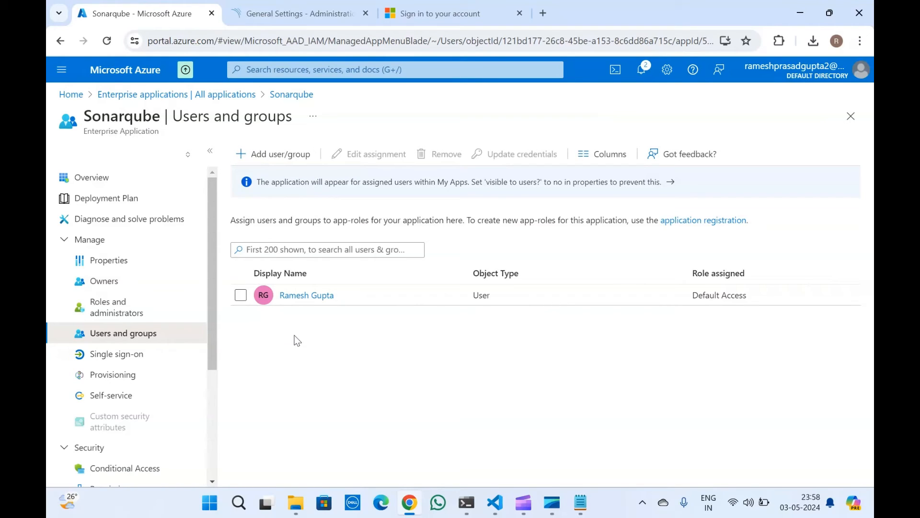
click(118, 185)
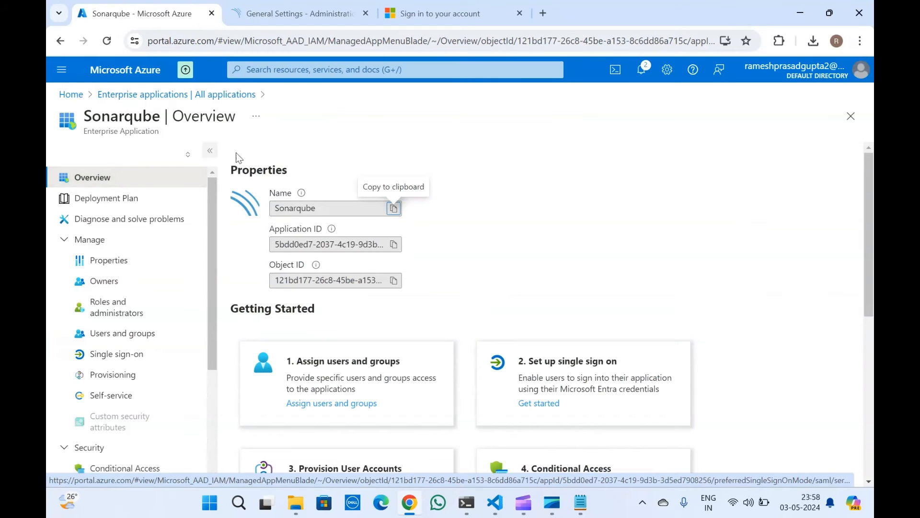
Close the old Microsoft sign-in page and rerun the SAML configuration test from SonarQube.
click(460, 6)
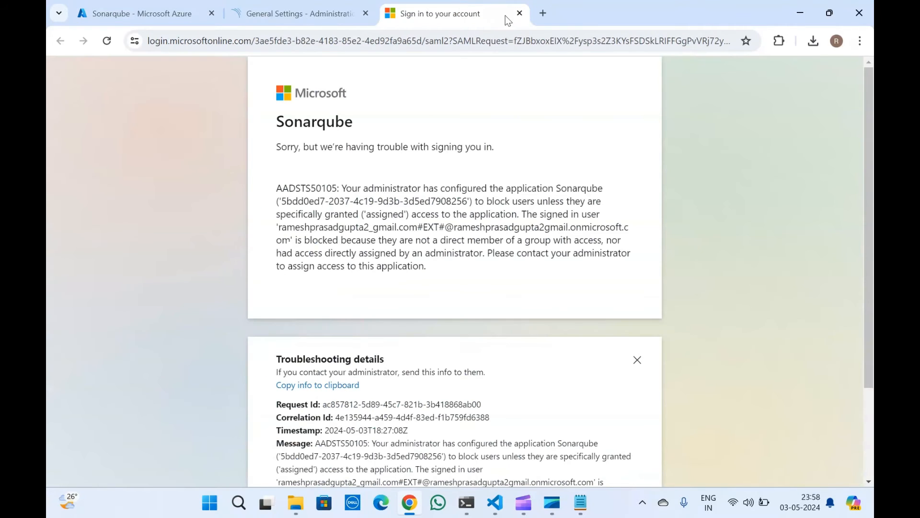
click(519, 13)
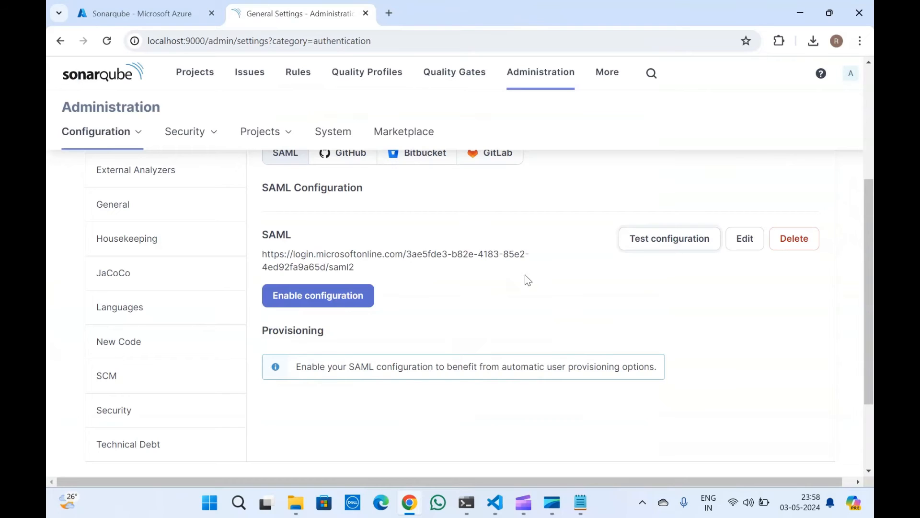
click(664, 241)
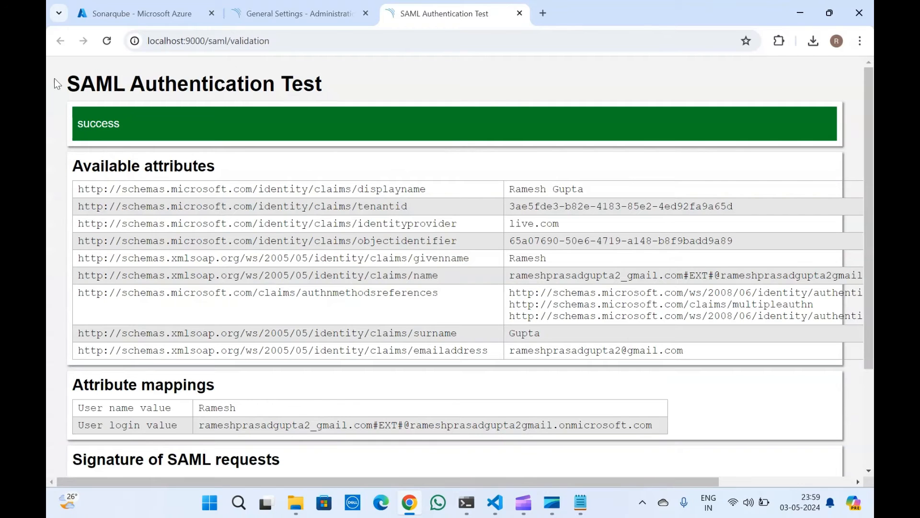
Examine the SAML Authentication Test status, available attributes and attribute mappings, and close the test page.
drag(56, 84, 323, 84)
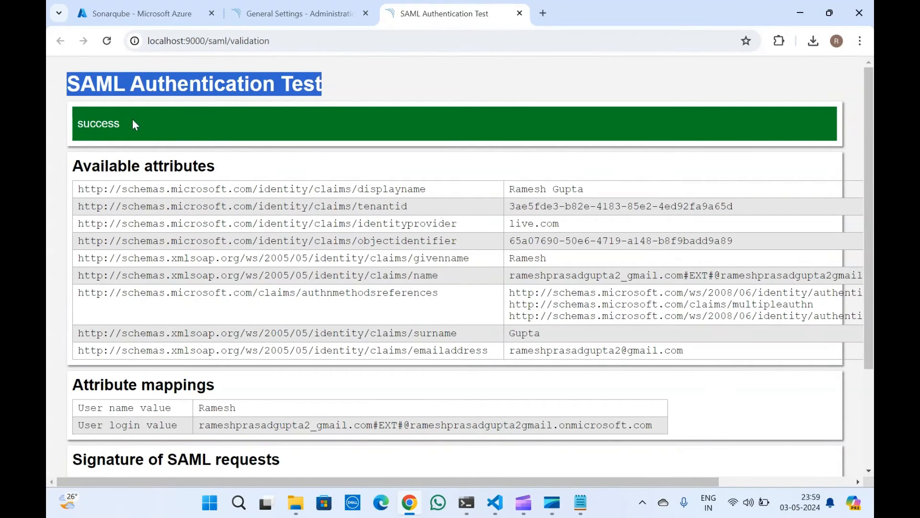
drag(121, 117, 70, 92)
scroll(390, 349, down, 1)
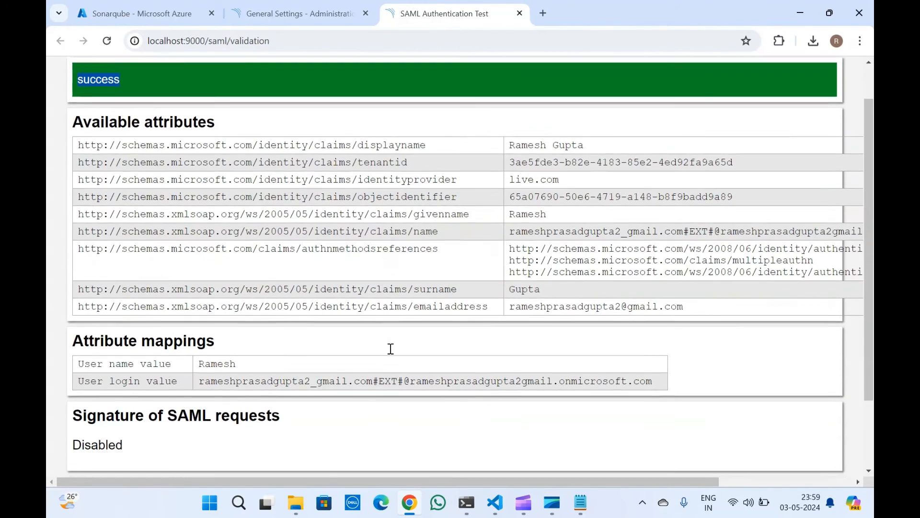
scroll(391, 348, down, 2)
scroll(390, 354, up, 3)
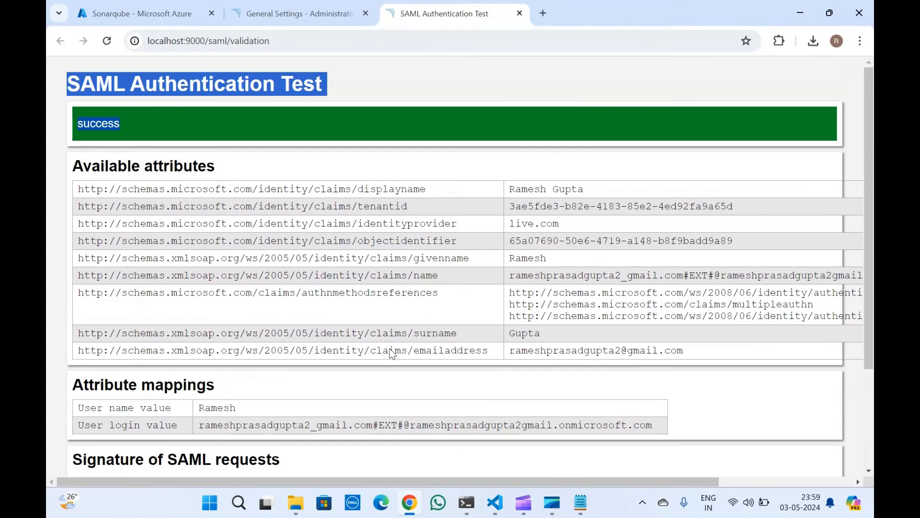
click(430, 84)
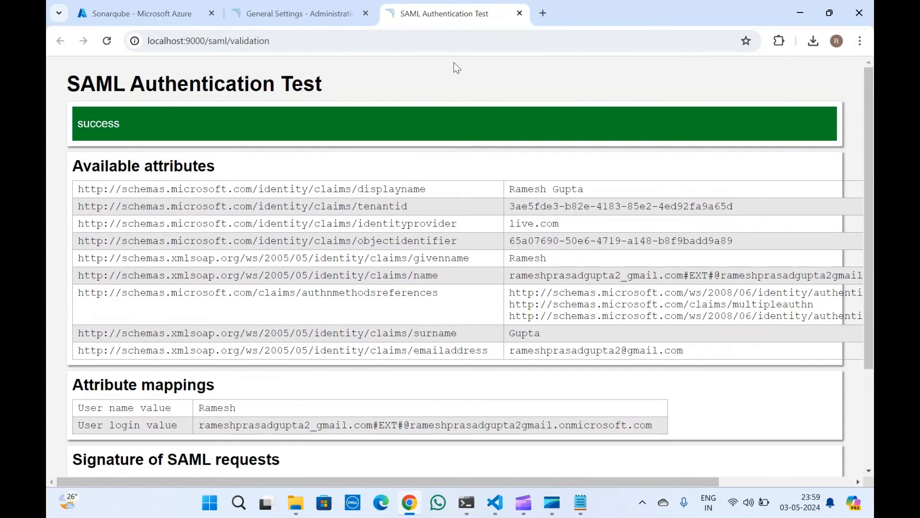
click(520, 13)
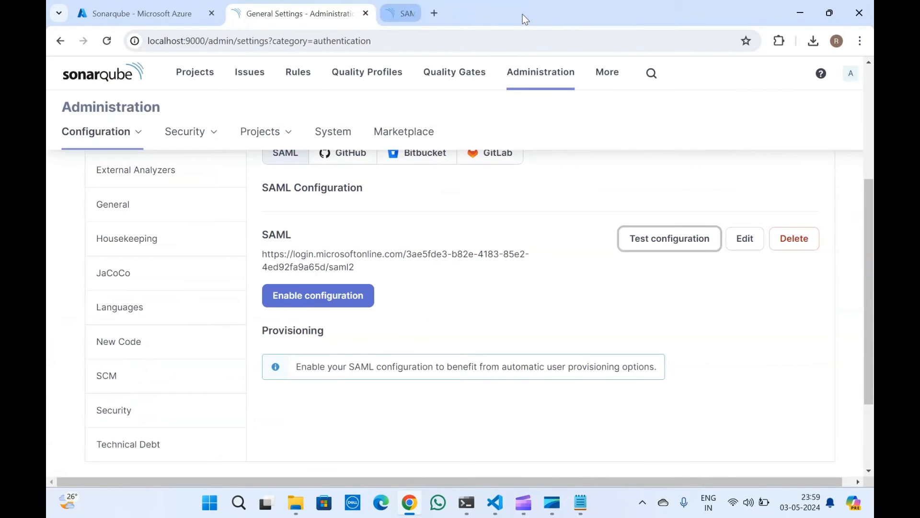
Enable the SAML configuration in SonarQube's authentication settings and reload the page.
click(326, 298)
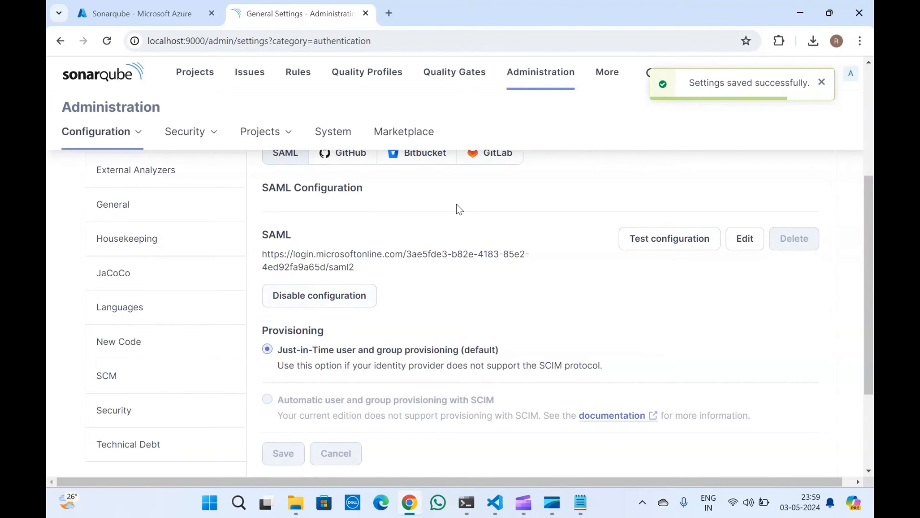
scroll(456, 205, up, 4)
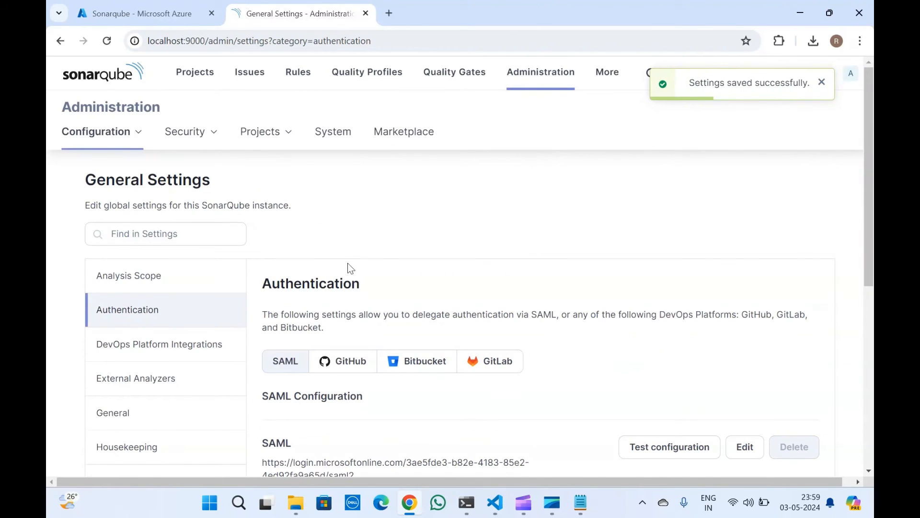
scroll(348, 264, down, 1)
scroll(348, 264, up, 1)
scroll(348, 265, right, 1)
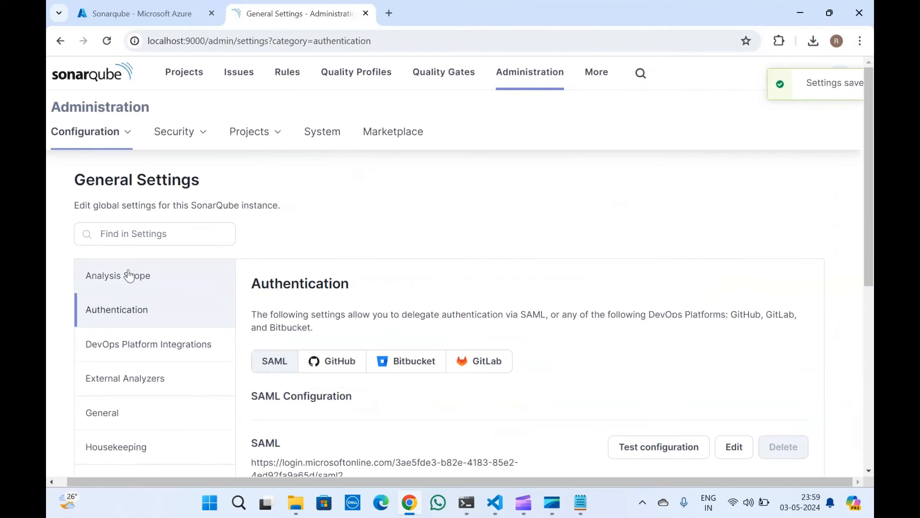
click(107, 43)
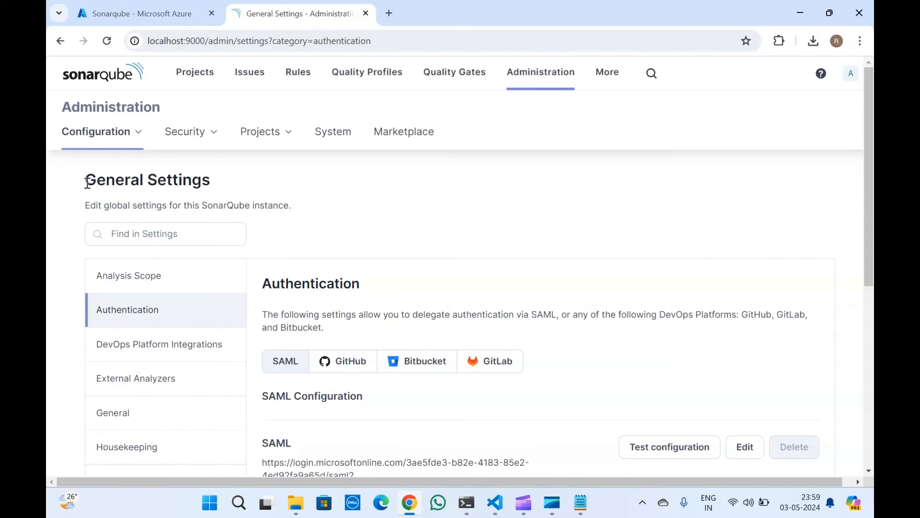
drag(86, 182, 284, 201)
click(297, 206)
scroll(397, 202, down, 5)
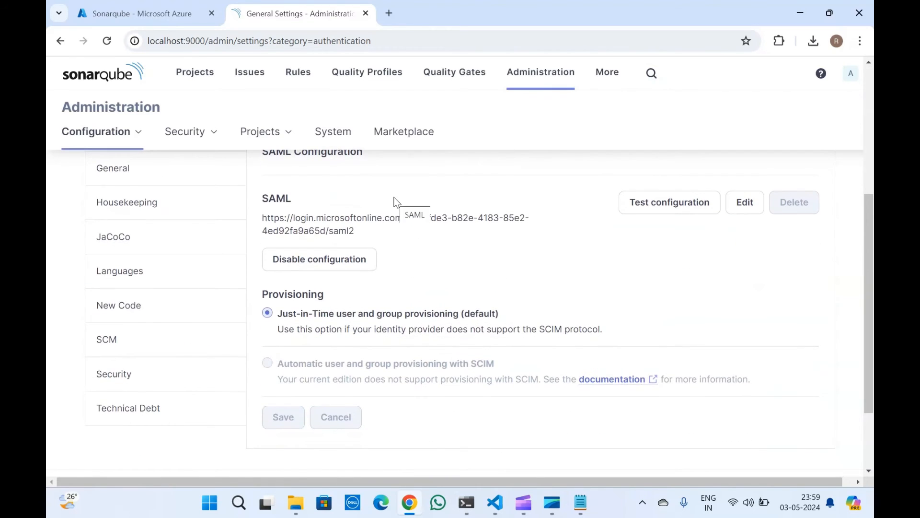
scroll(397, 203, up, 5)
scroll(397, 202, right, 1)
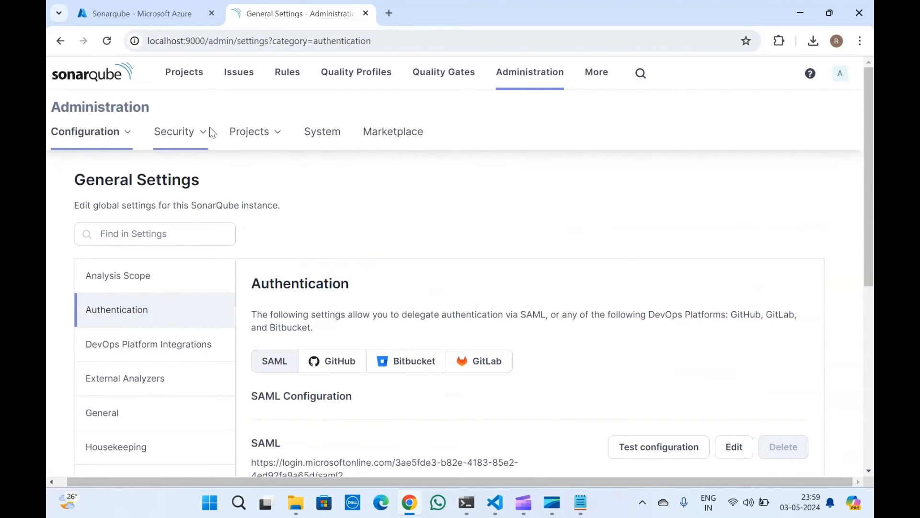
Open the SonarQube site at localhost:9000 in a new Incognito window.
drag(145, 41, 202, 39)
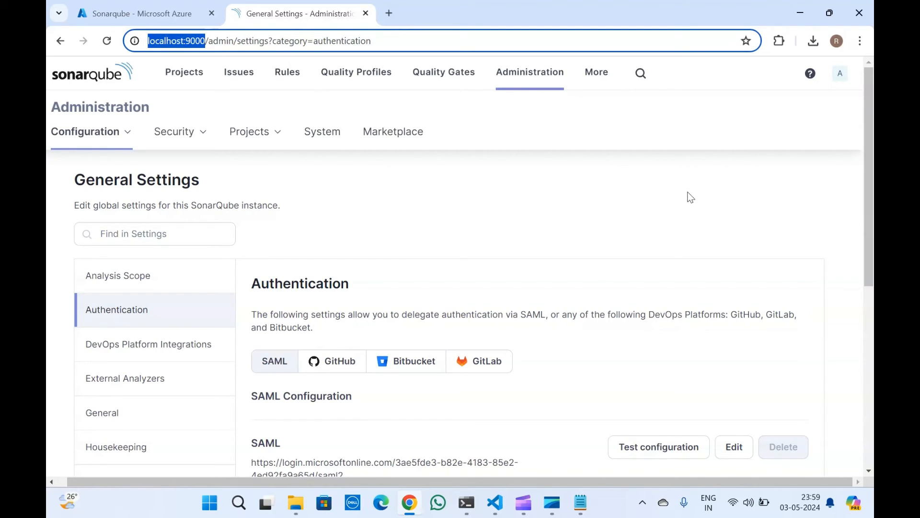
click(861, 41)
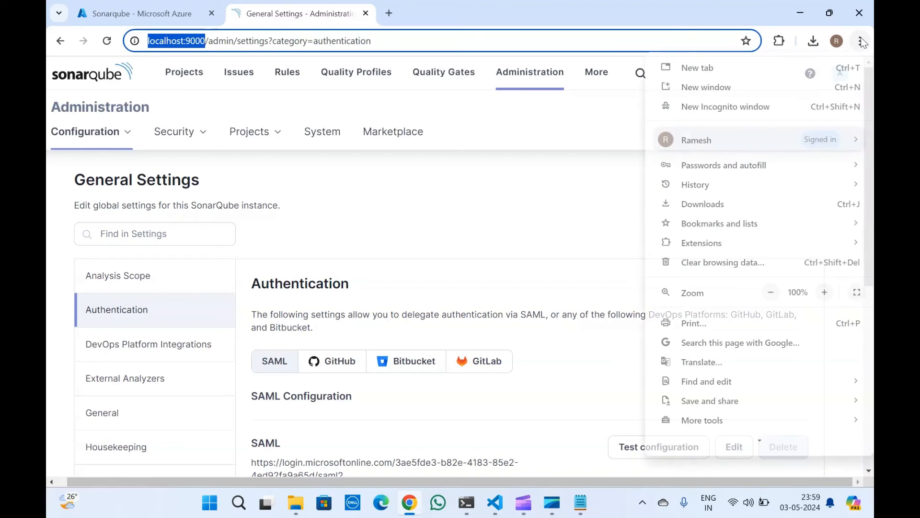
click(723, 105)
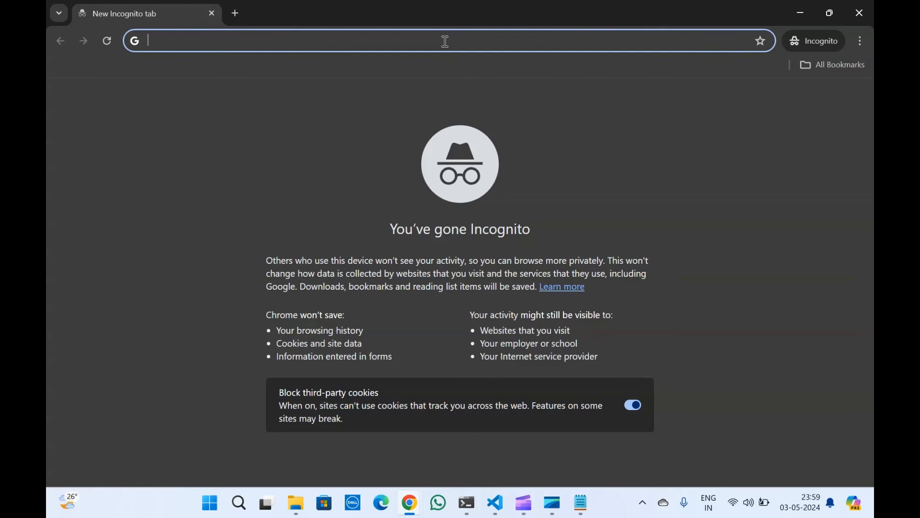
text(http://localhost:9000/)
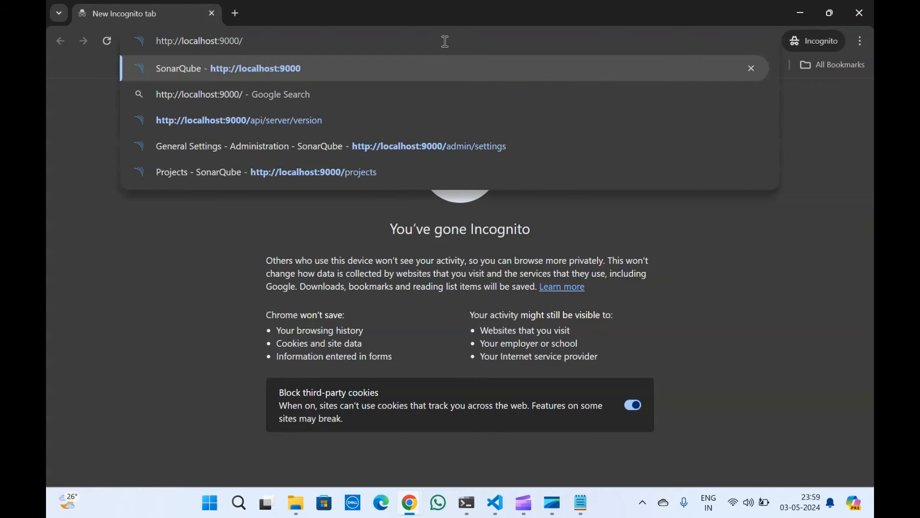
key(Return)
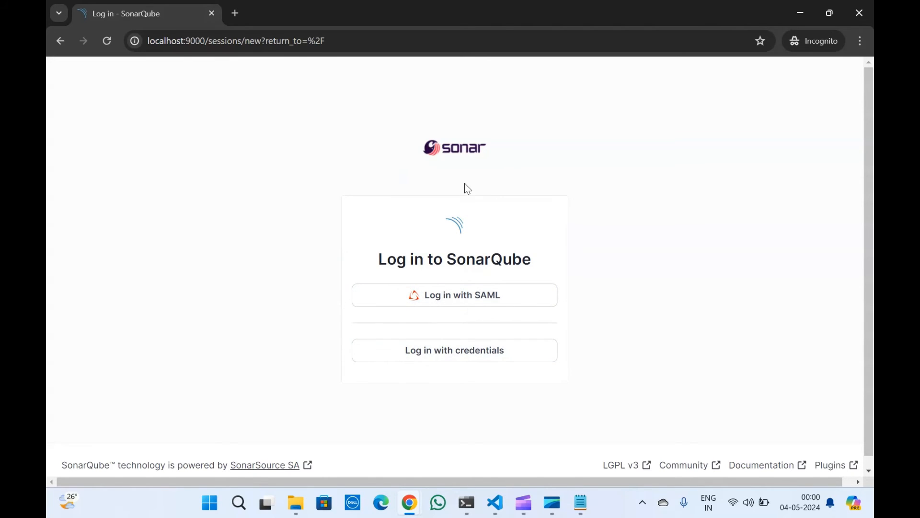
Start a SAML login to SonarQube and submit the account's e-mail address on the Microsoft sign-in page.
click(462, 298)
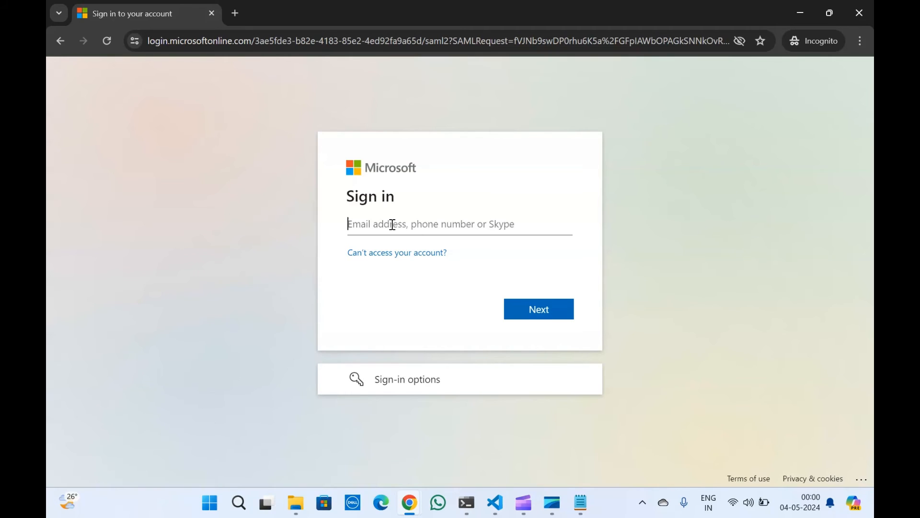
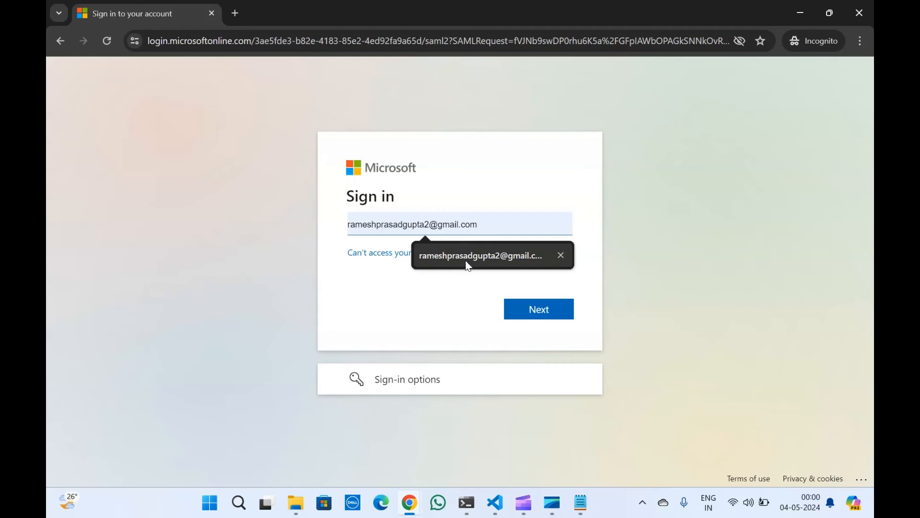
click(465, 260)
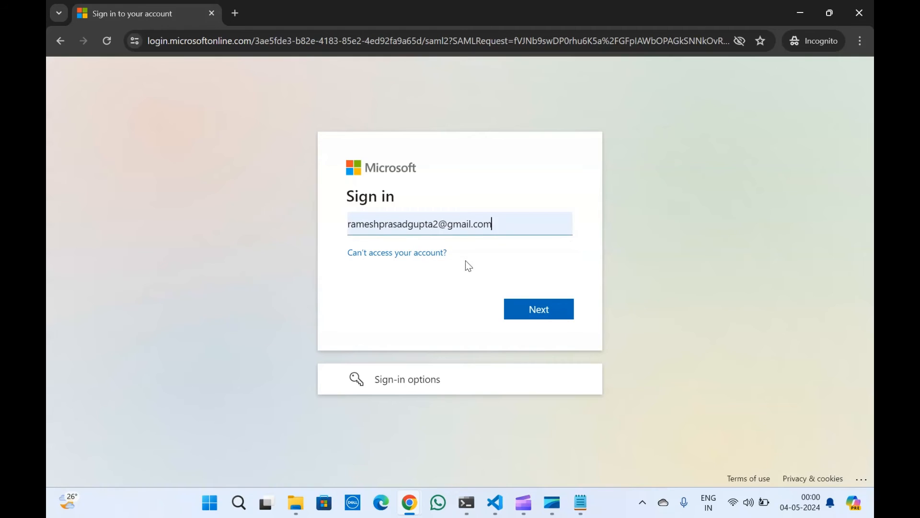
click(530, 306)
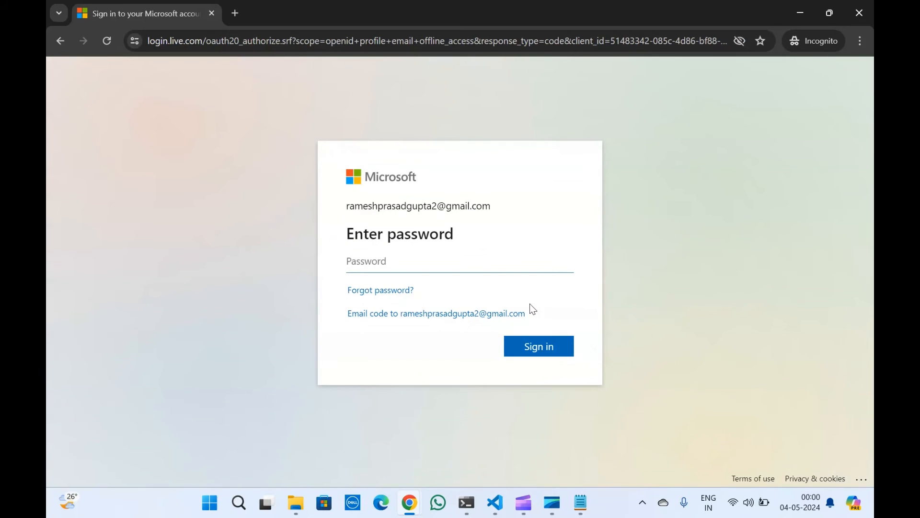
Sign in with the Microsoft account password and decline to stay signed in.
text(••••••••••••)
key(Return)
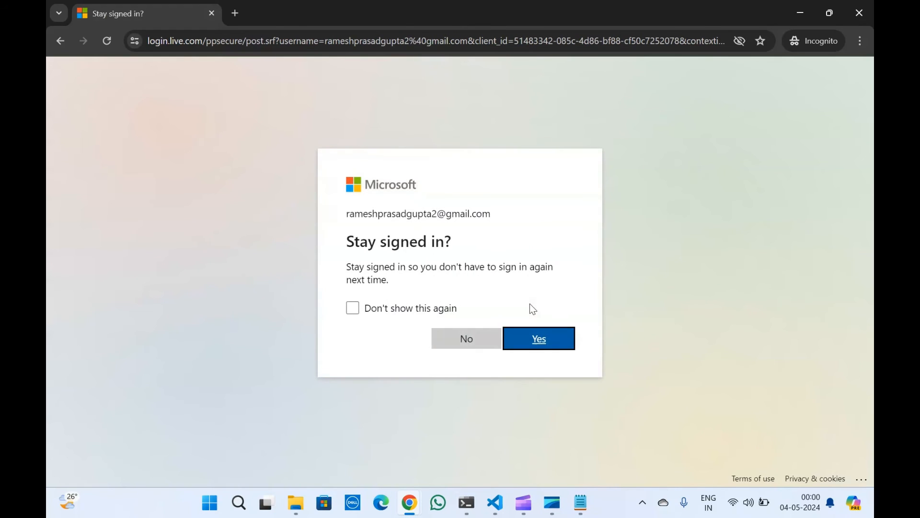
click(462, 343)
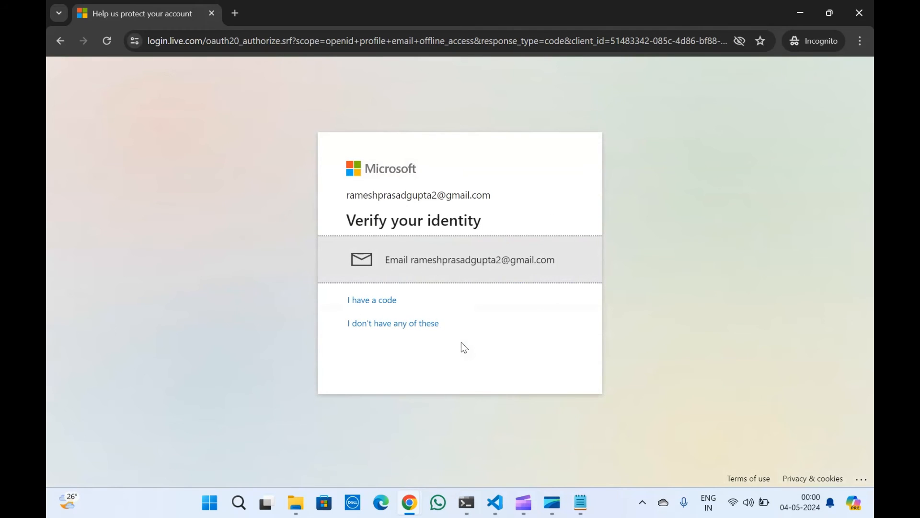
Verify the identity by e-mail with the received verification code, then go back to SonarQube's login page.
click(448, 252)
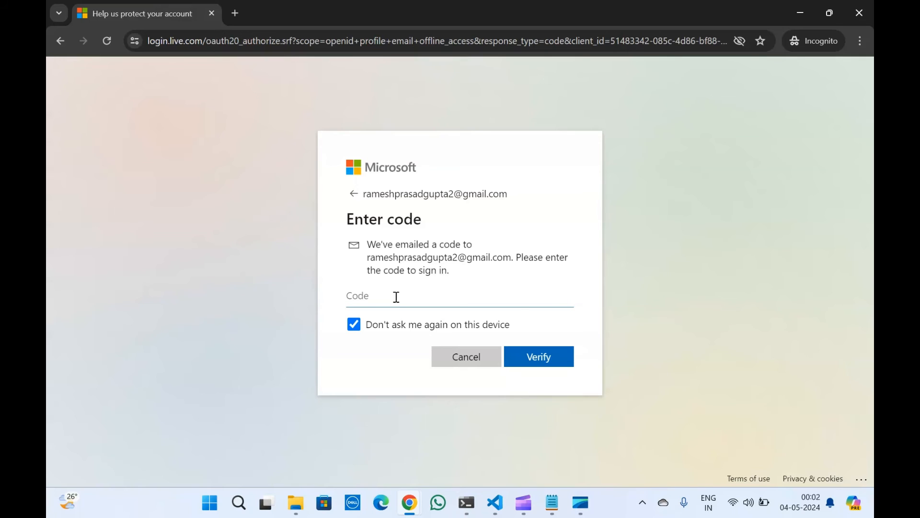
key(Return)
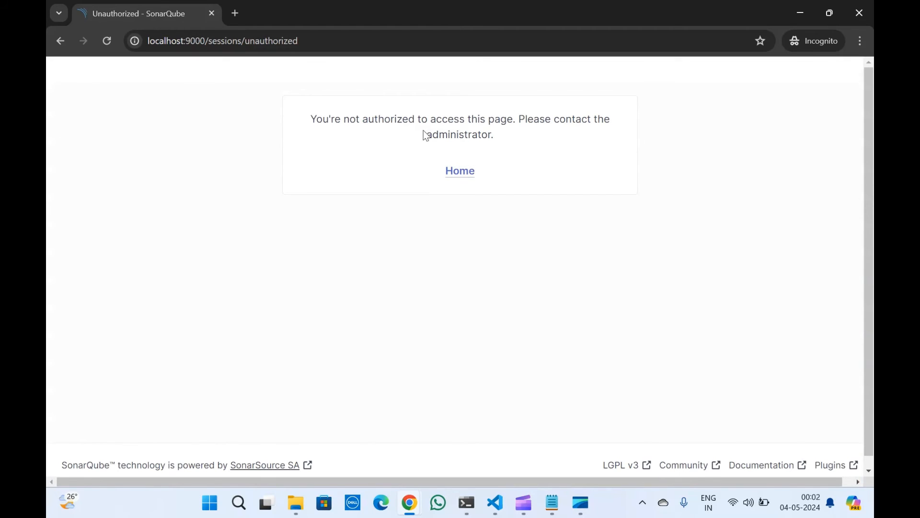
click(459, 173)
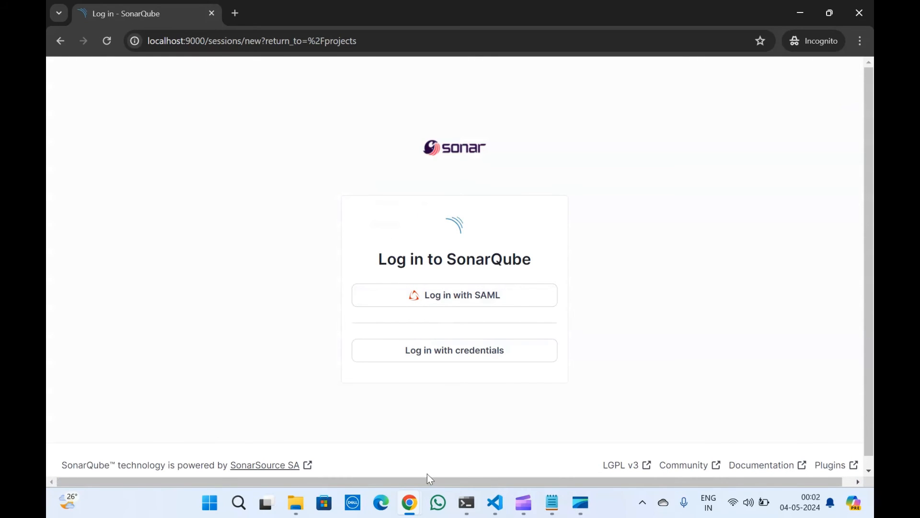
Switch to the regular browser window and check the Sonarqube enterprise application's assigned users and groups in Azure.
mouse_move(420, 499)
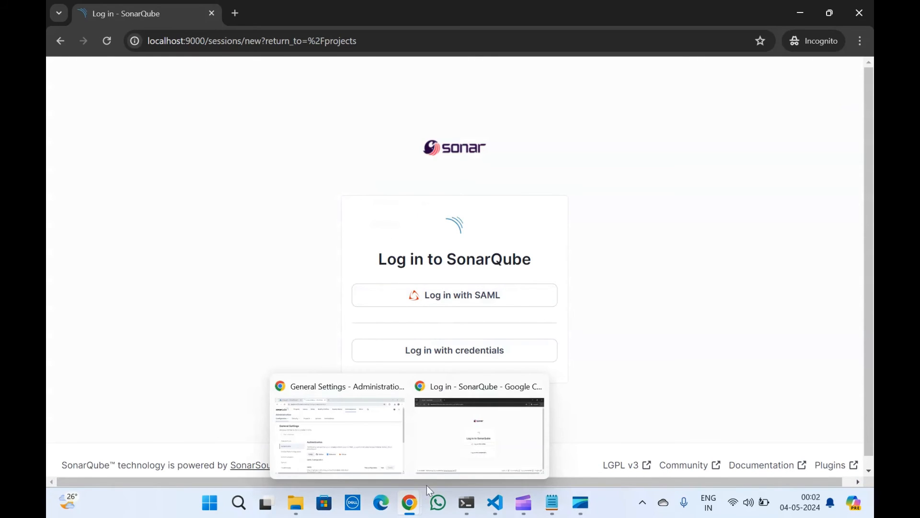
click(329, 392)
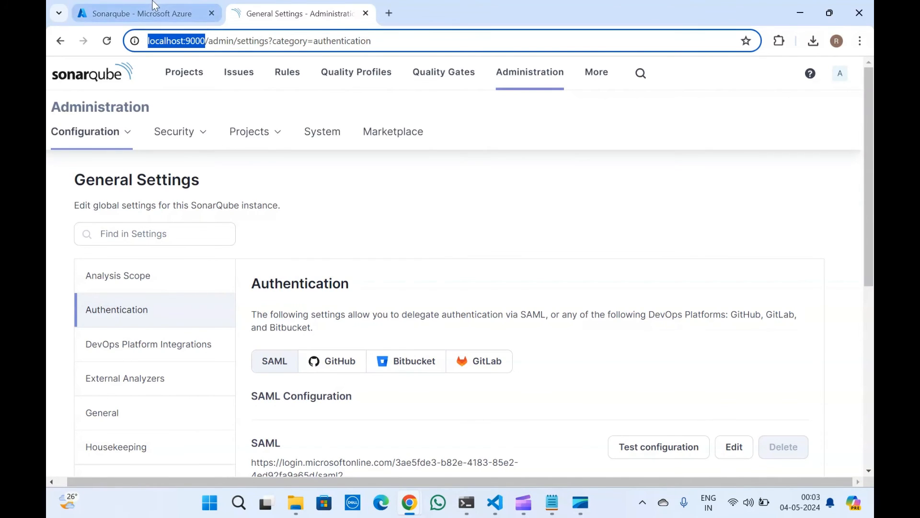
click(139, 14)
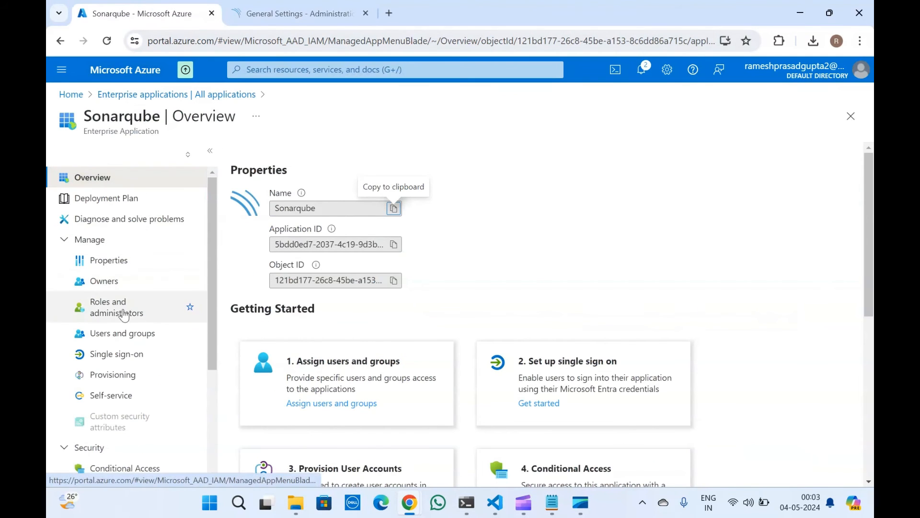
click(124, 332)
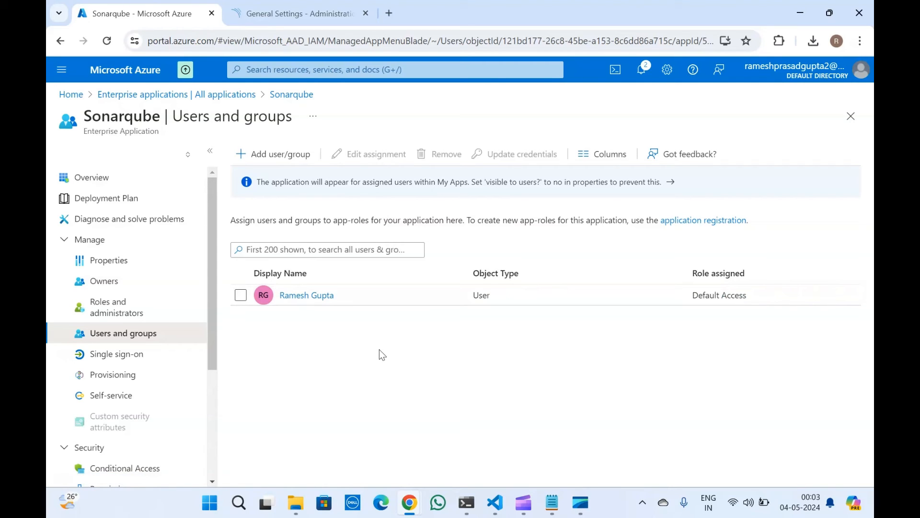
Return to the Incognito window and log in to SonarQube with SAML again.
mouse_move(410, 503)
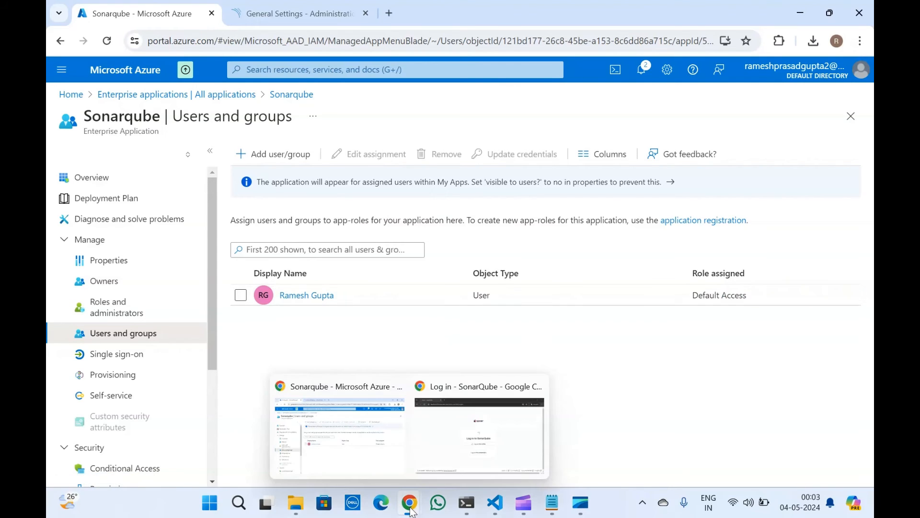
click(455, 417)
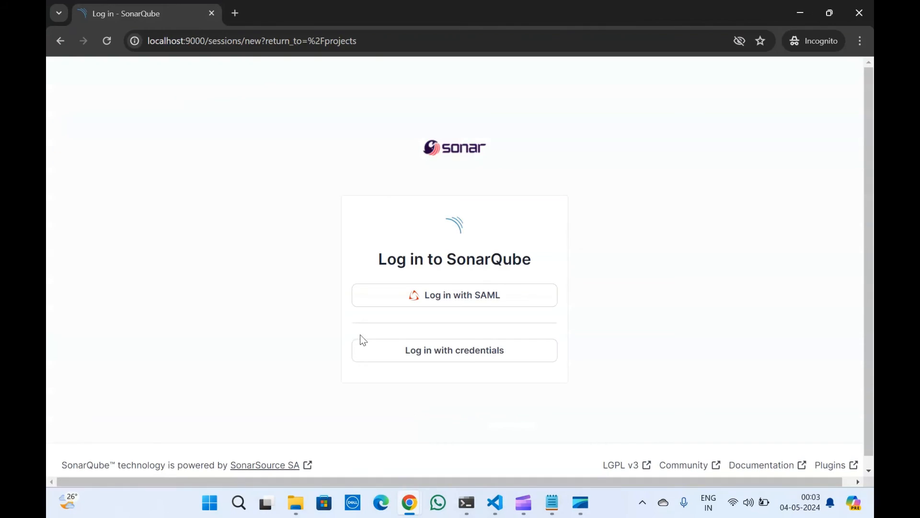
click(428, 293)
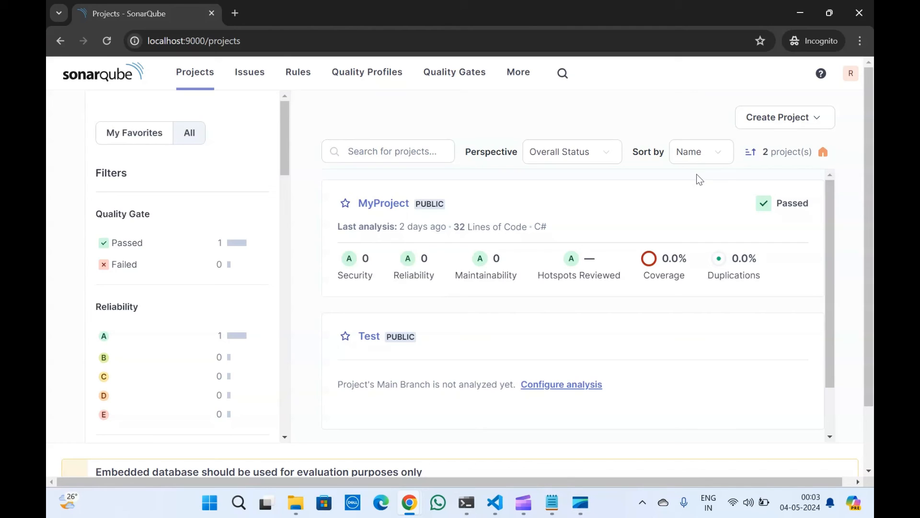
Inspect the account menu in SonarQube to check which user is logged in, then close it.
click(851, 74)
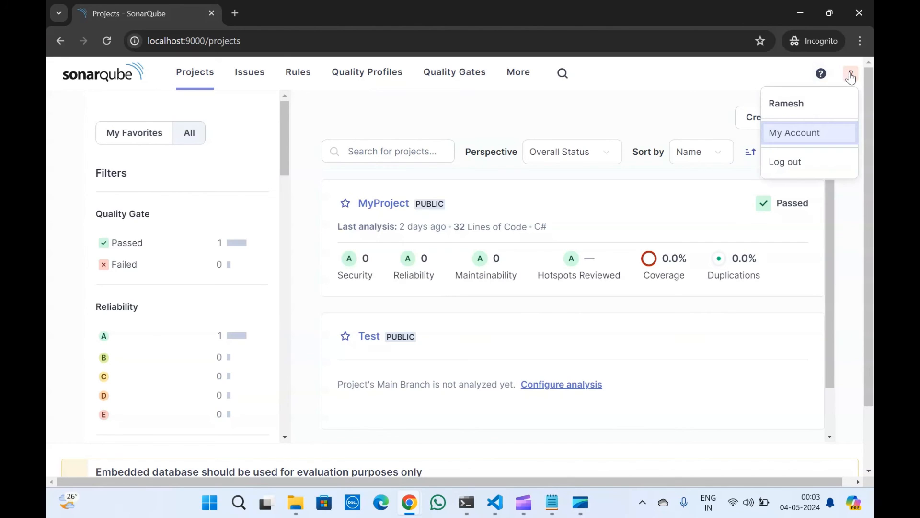
click(651, 100)
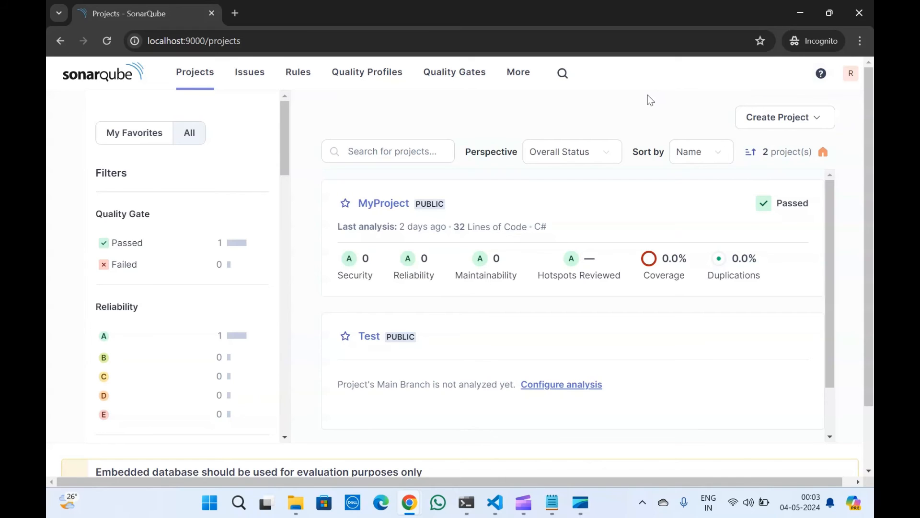
click(851, 73)
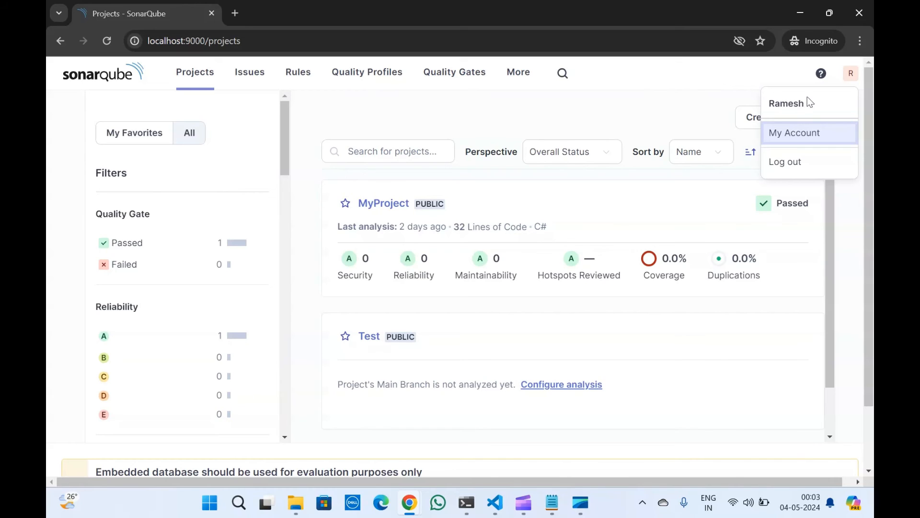
click(675, 85)
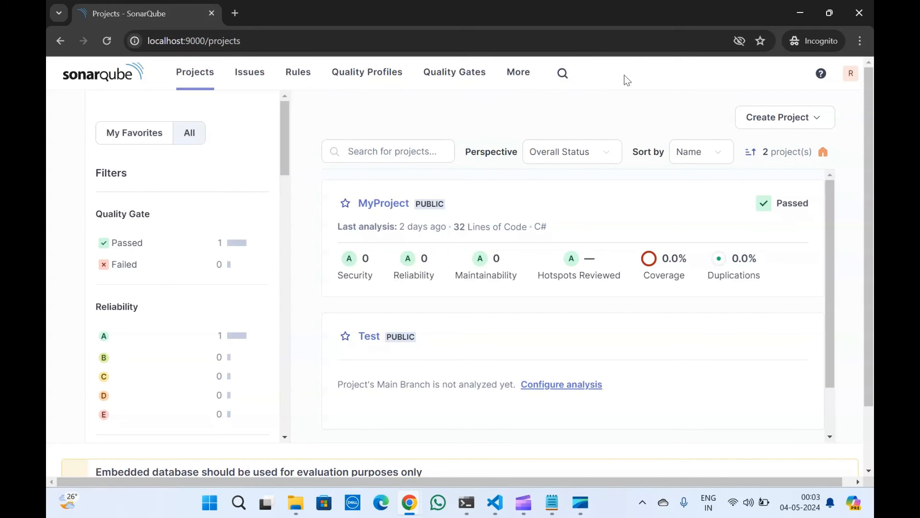
click(851, 74)
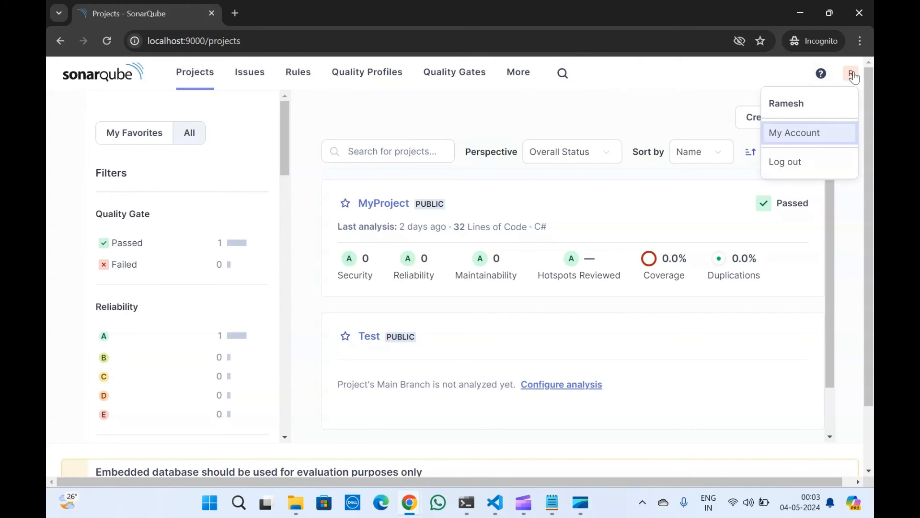
click(632, 76)
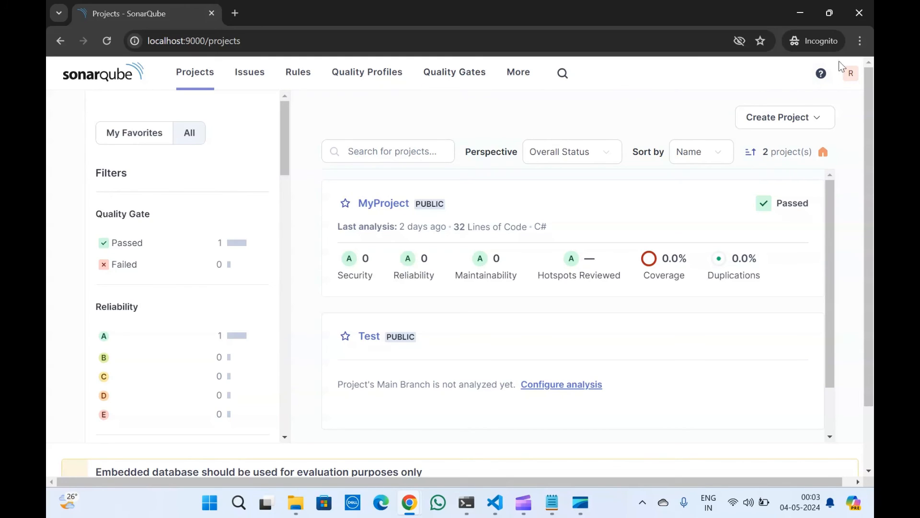
click(851, 75)
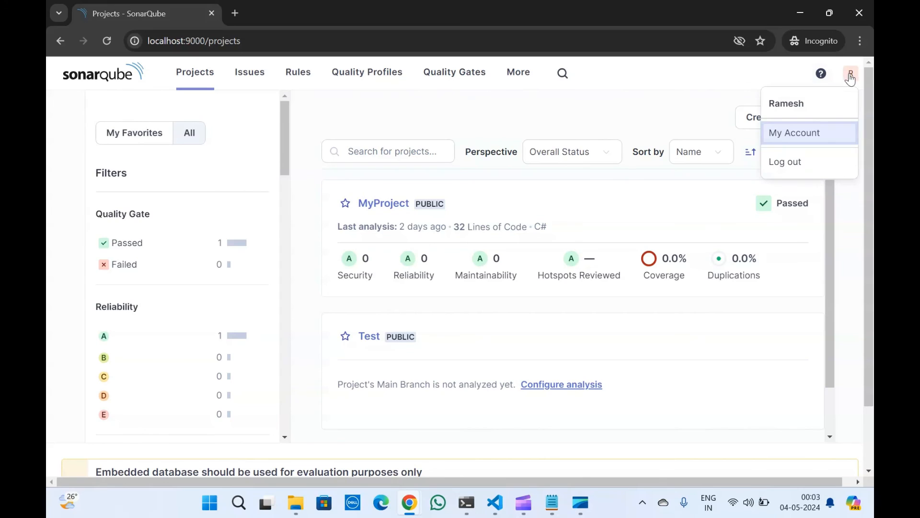
click(664, 89)
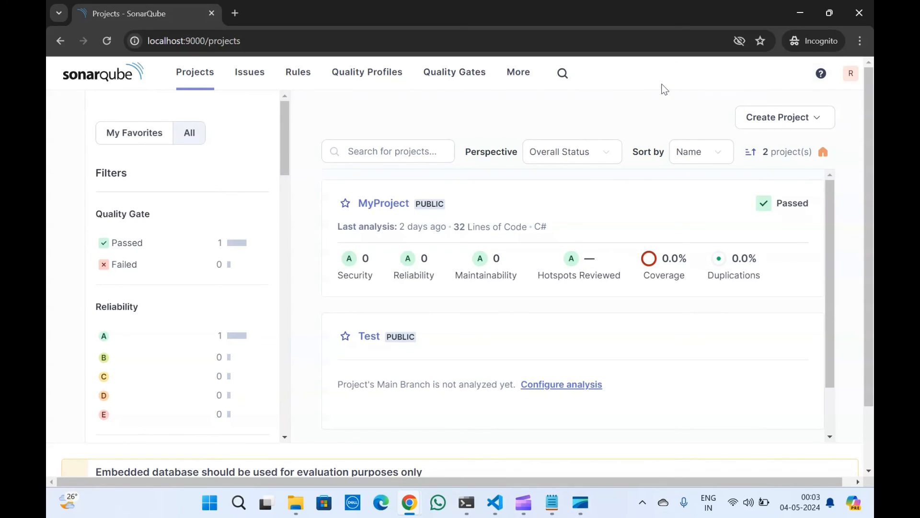
Reopen the account menu to recheck the name of the user signed in through SAML, then dismiss it.
click(851, 77)
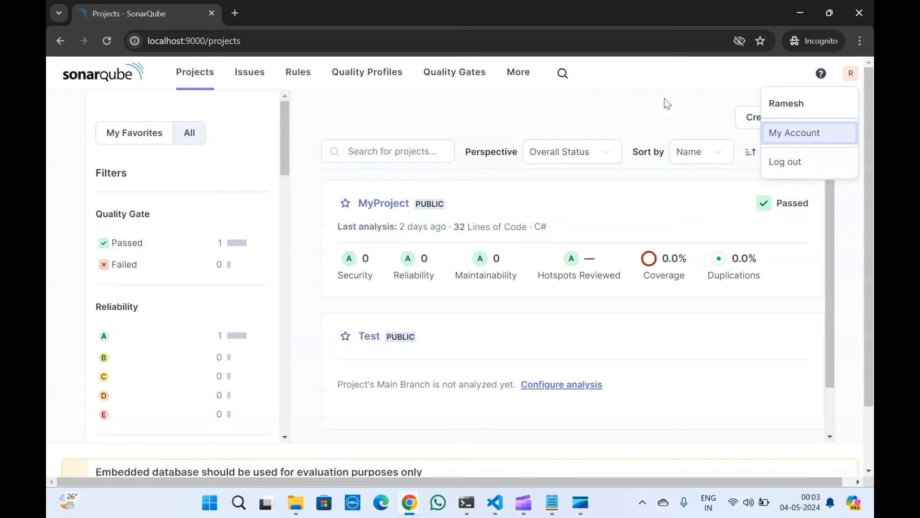
click(615, 98)
click(851, 74)
click(659, 90)
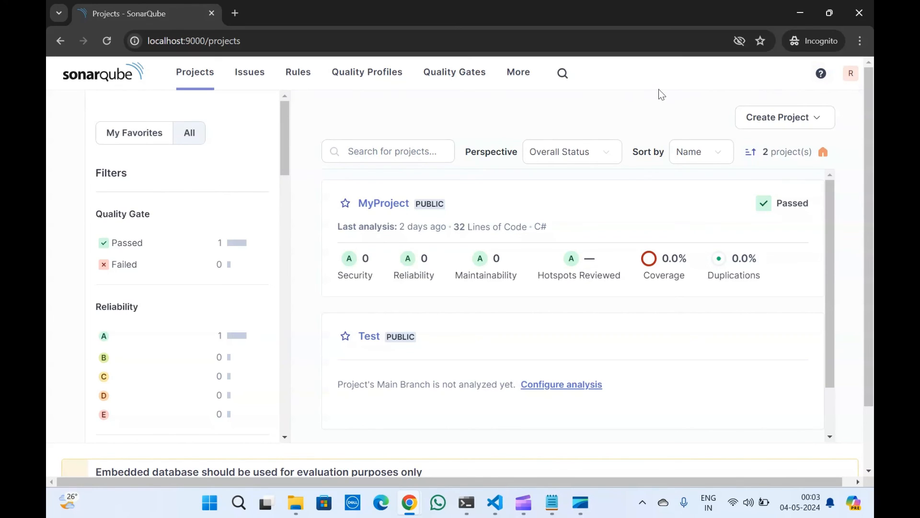
Switch to the regular browser window's SonarQube tab and view the user groups in the security administration.
mouse_move(409, 502)
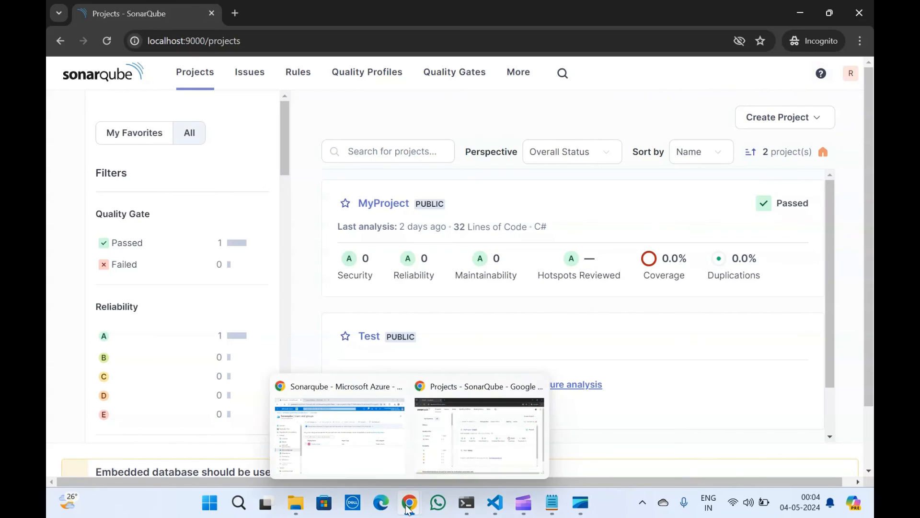
click(366, 392)
click(297, 14)
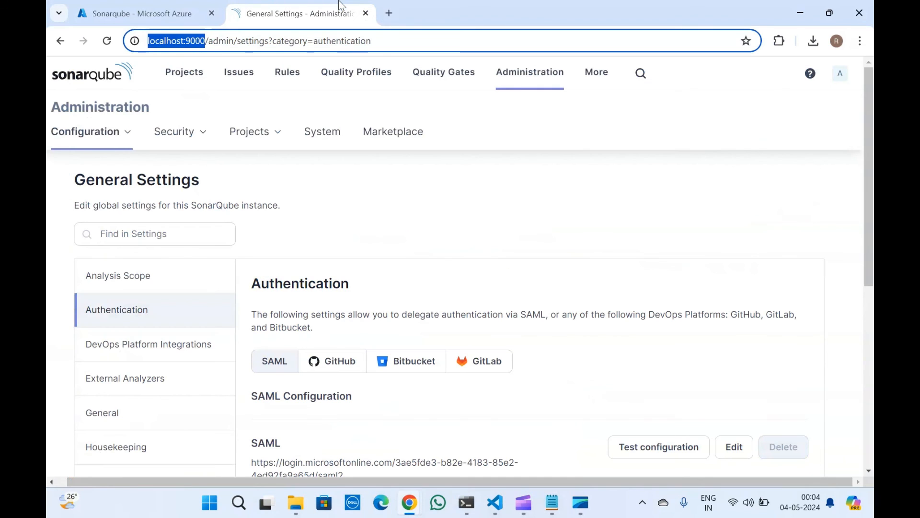
click(537, 81)
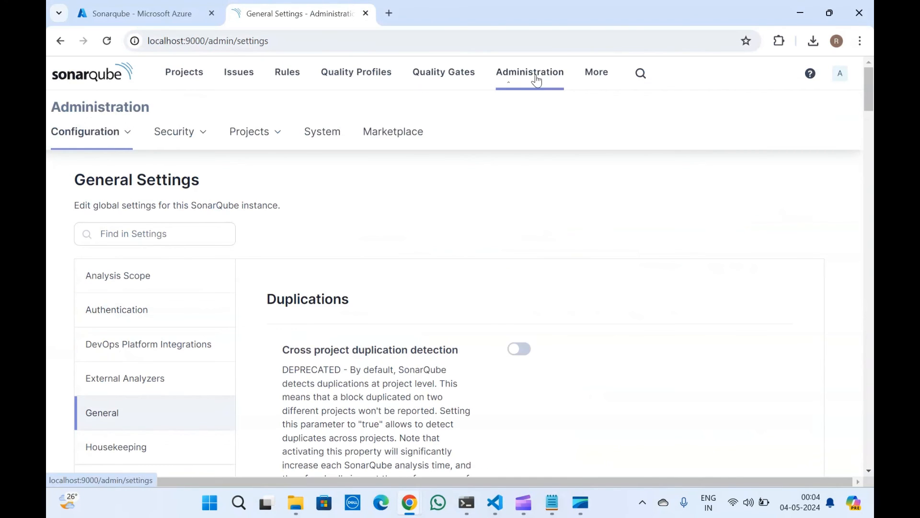
click(178, 130)
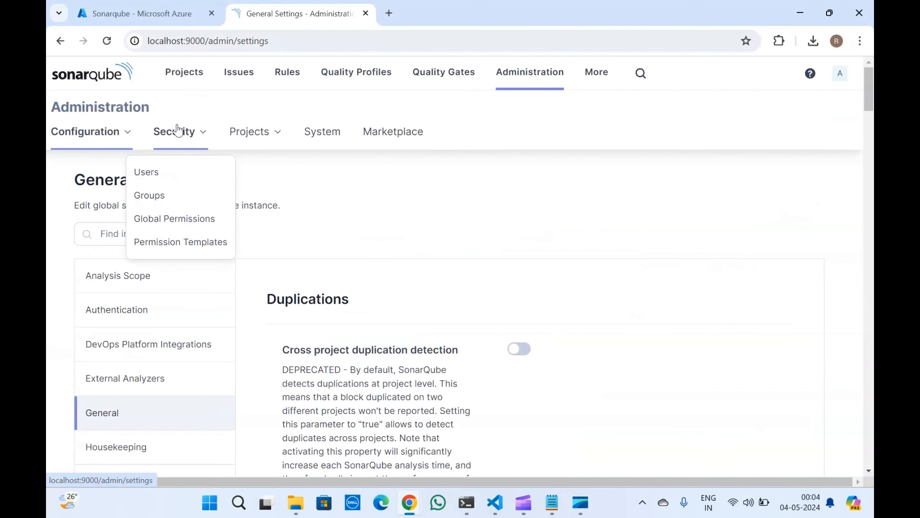
click(159, 192)
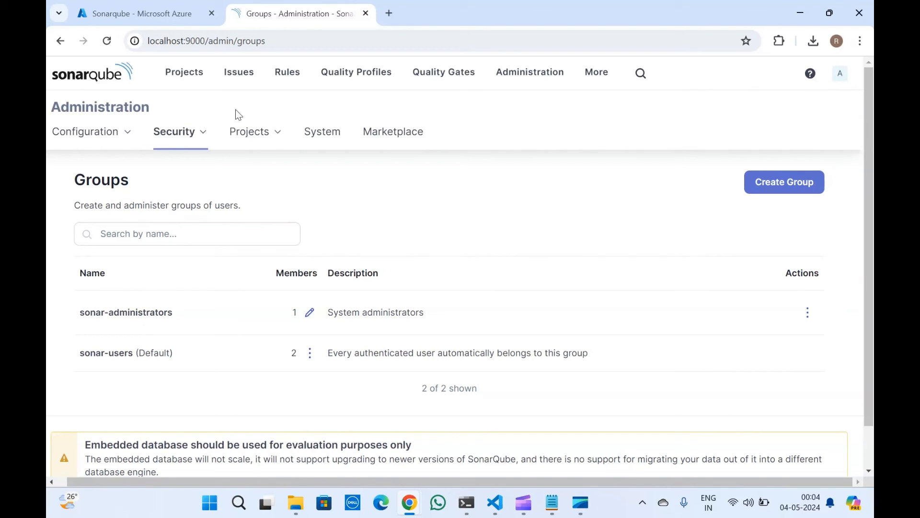
Go to SonarQube's users list and examine the entry of the user provisioned through SAML.
click(185, 131)
click(164, 172)
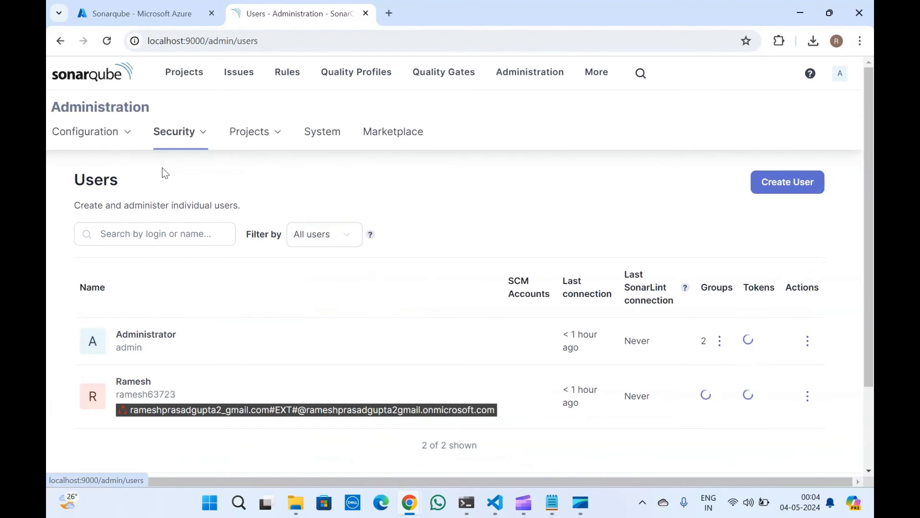
scroll(164, 325, down, 3)
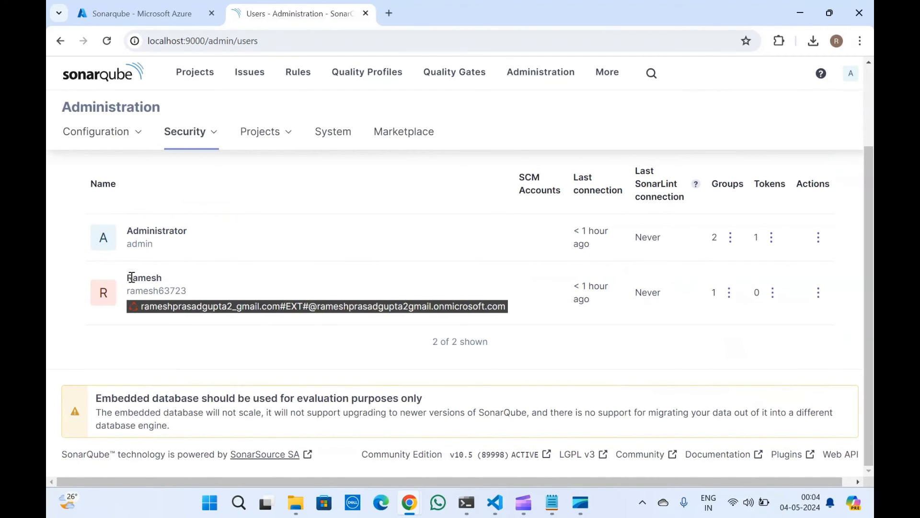
drag(127, 275, 343, 306)
click(327, 344)
scroll(514, 281, right, 1)
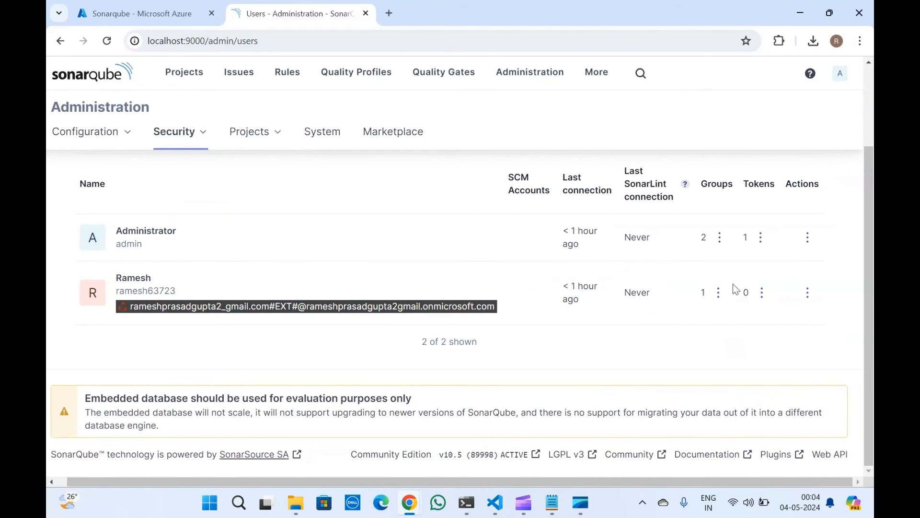
Check which groups the SAML user belongs to, close the dialog and look over the user's identity details.
click(719, 294)
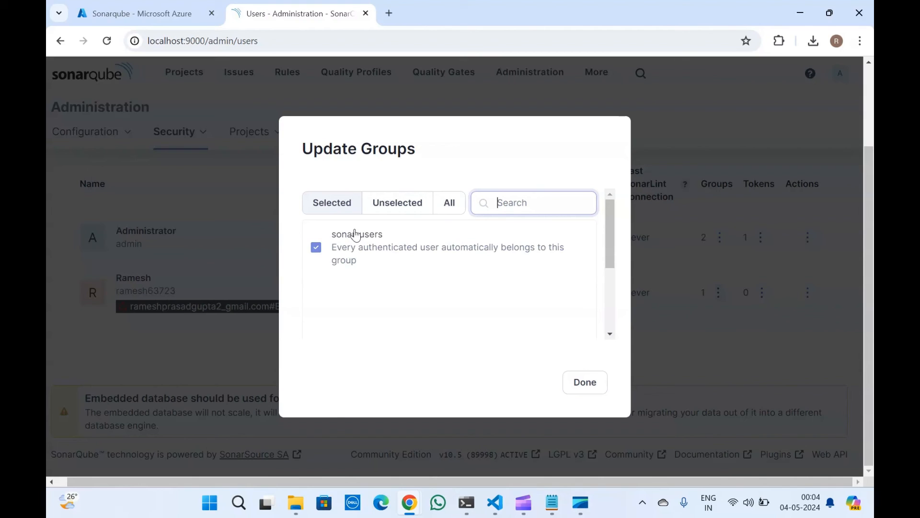
click(587, 382)
scroll(284, 291, up, 2)
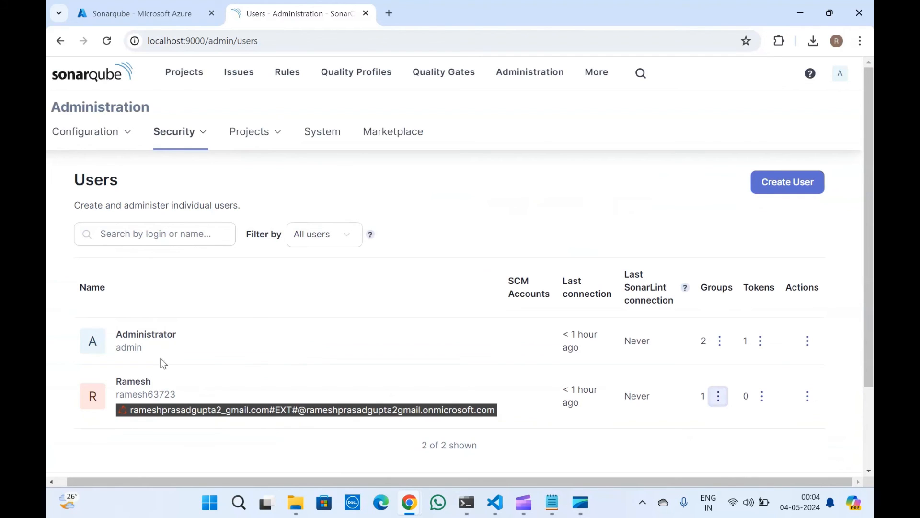
click(117, 382)
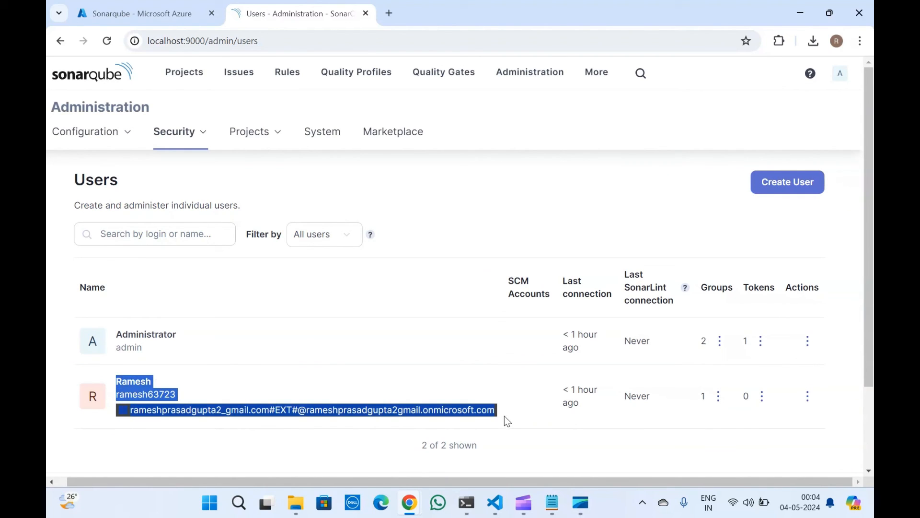
click(207, 349)
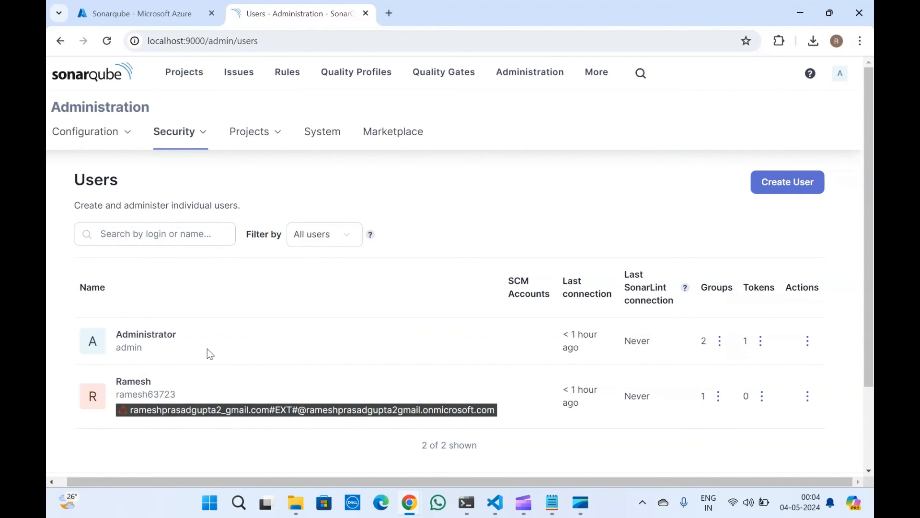
View SonarQube's groups, and examine the global permissions assigned to each group and user.
click(185, 146)
click(154, 194)
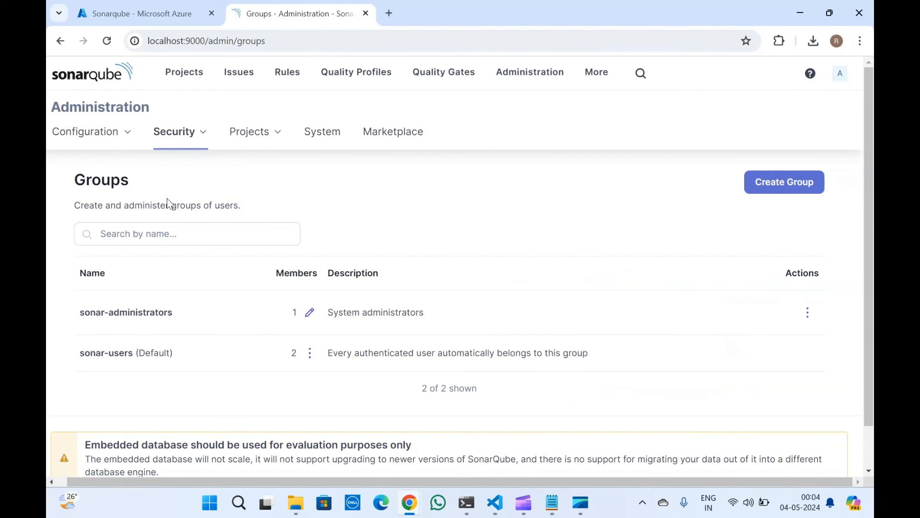
click(183, 146)
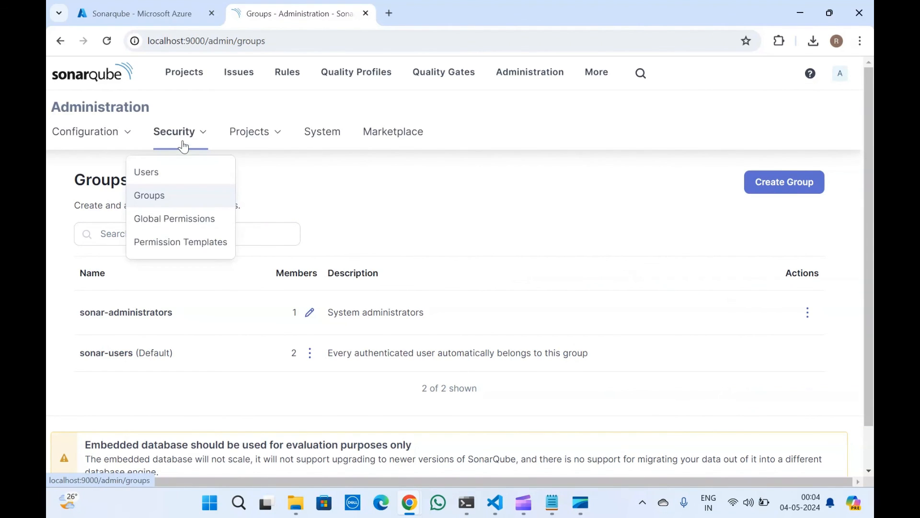
click(174, 217)
scroll(189, 328, down, 3)
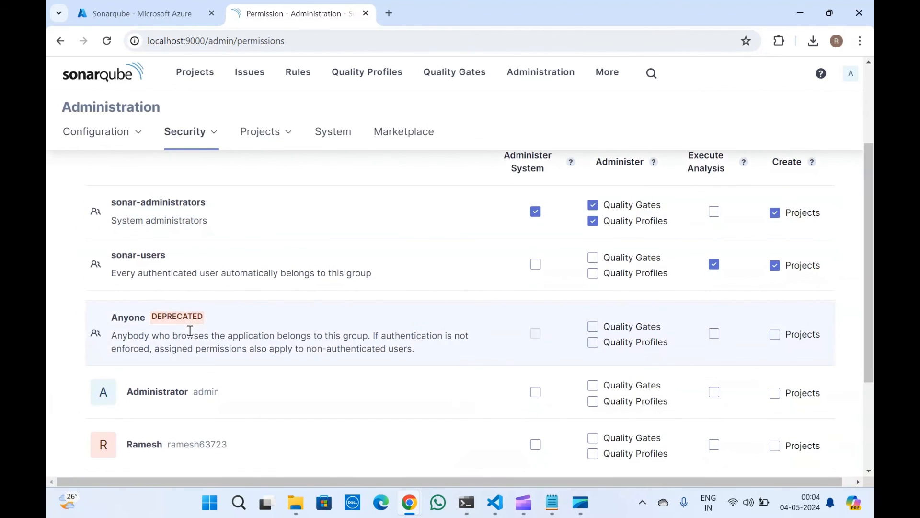
scroll(540, 325, up, 1)
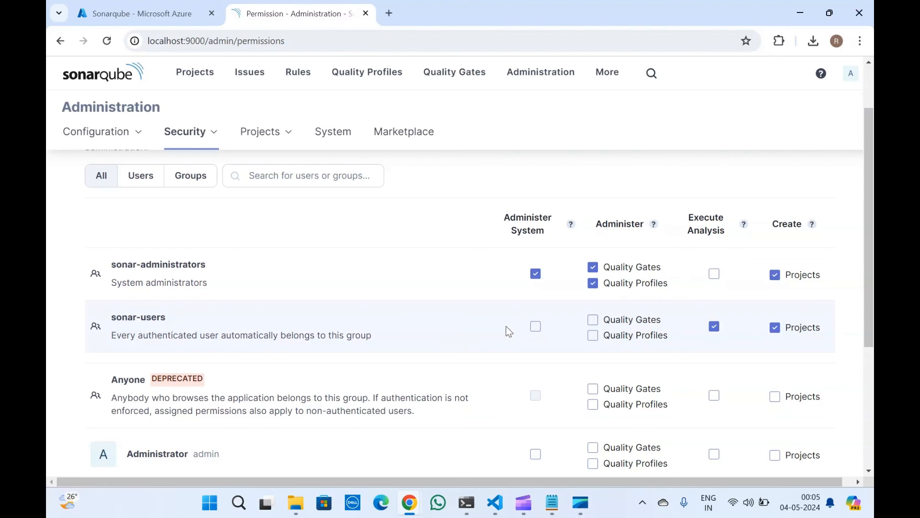
Try granting the sonar-users group the Administer System permission.
click(535, 327)
click(536, 327)
scroll(537, 331, up, 2)
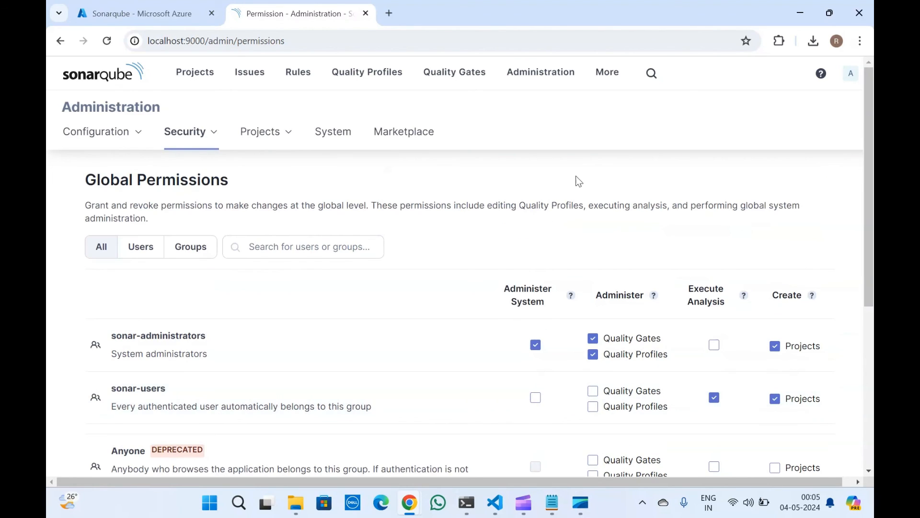
Read the Global Permissions description and review the permissions of sonar-administrators, sonar-users, Anyone and the individual users.
triple_click(453, 213)
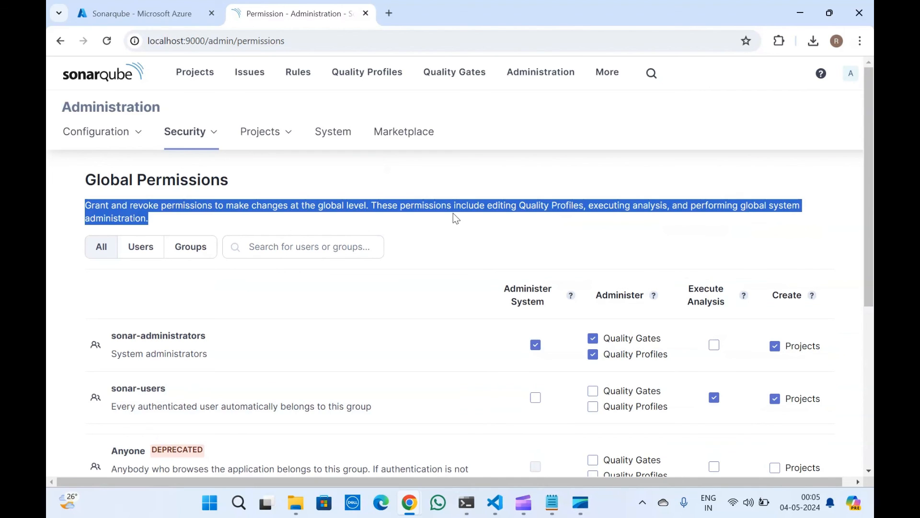
click(453, 213)
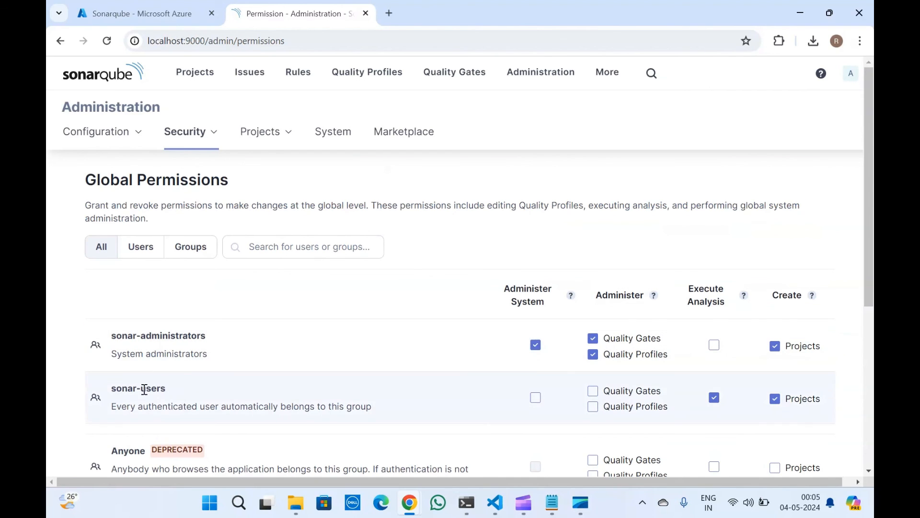
scroll(128, 389, down, 4)
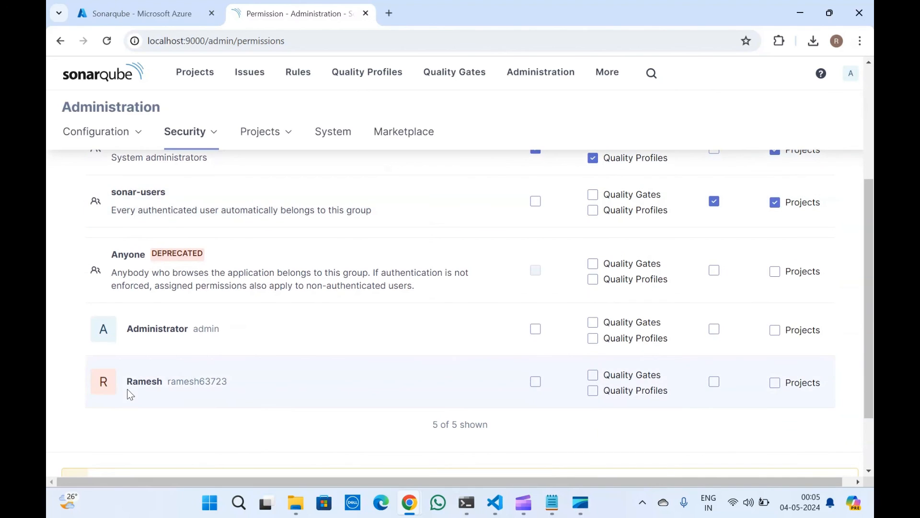
scroll(374, 239, down, 2)
scroll(375, 240, up, 6)
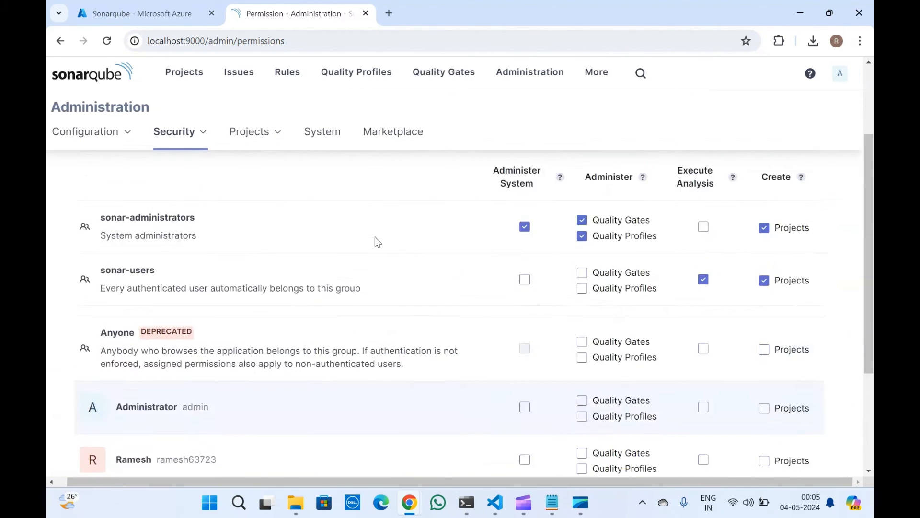
double_click(80, 180)
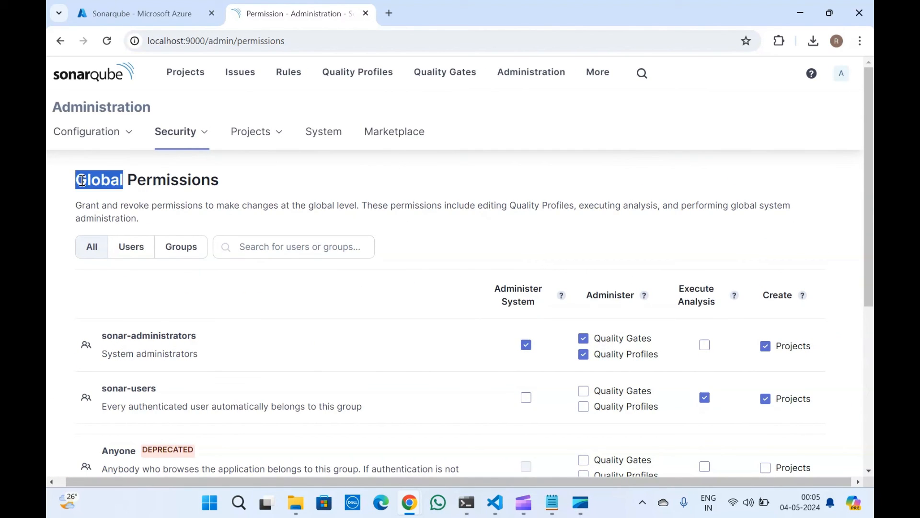
mouse_move(81, 180)
mouse_down()
mouse_move(154, 212)
mouse_move(158, 224)
mouse_move(73, 177)
mouse_up()
click(158, 224)
click(74, 178)
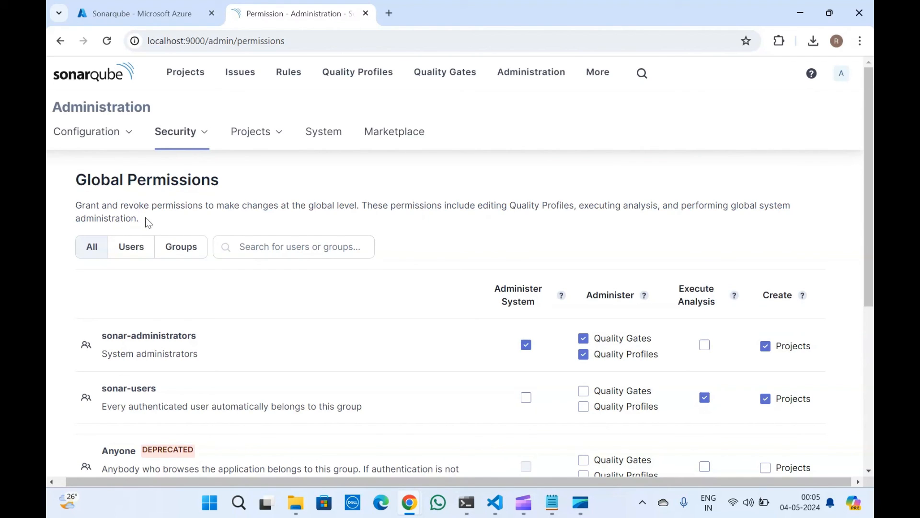
scroll(145, 218, down, 5)
scroll(145, 219, up, 1)
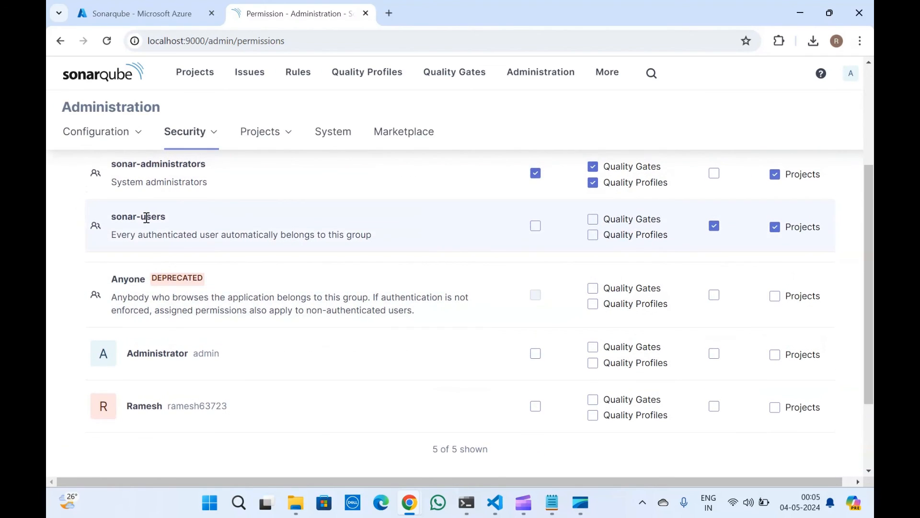
scroll(382, 226, up, 3)
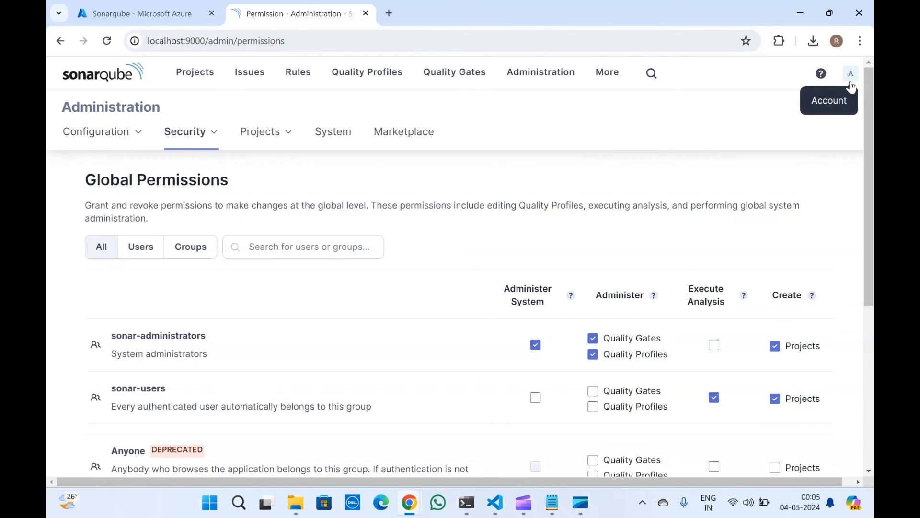
Return to SonarQube's users list and look over the administrator and SAML user entries.
click(181, 134)
click(171, 172)
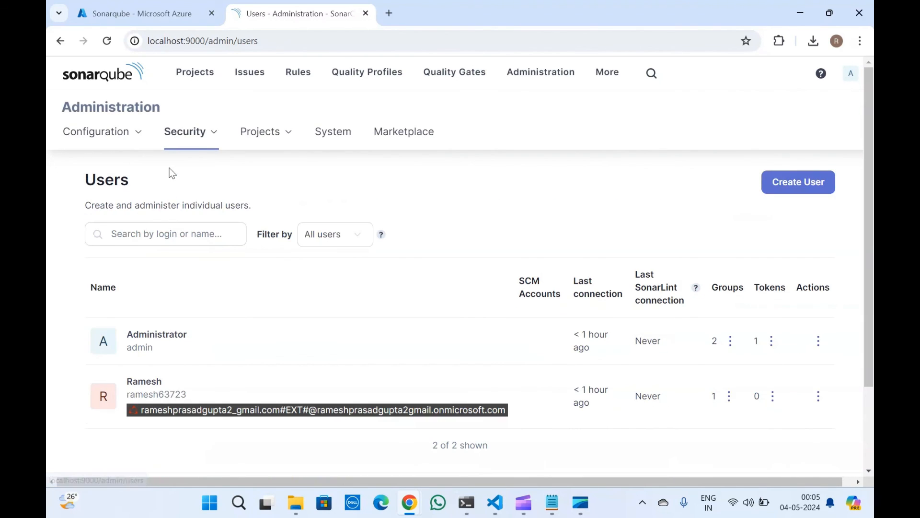
scroll(160, 389, down, 3)
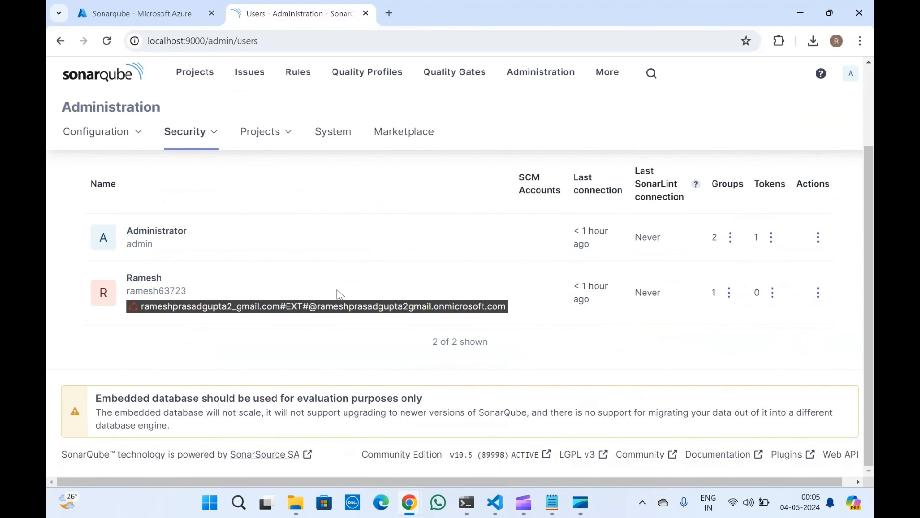
scroll(337, 293, up, 3)
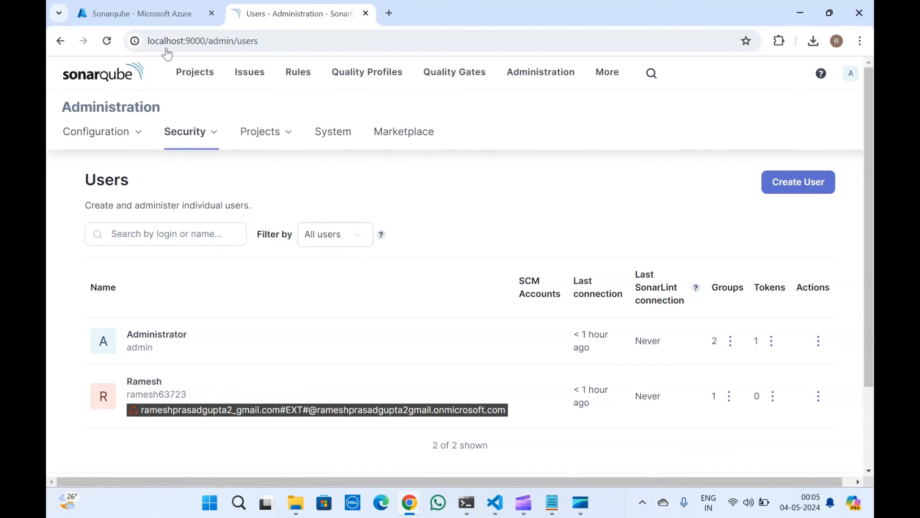
Compare the users assigned to the Sonarqube enterprise application in Azure with SonarQube's users list.
click(140, 13)
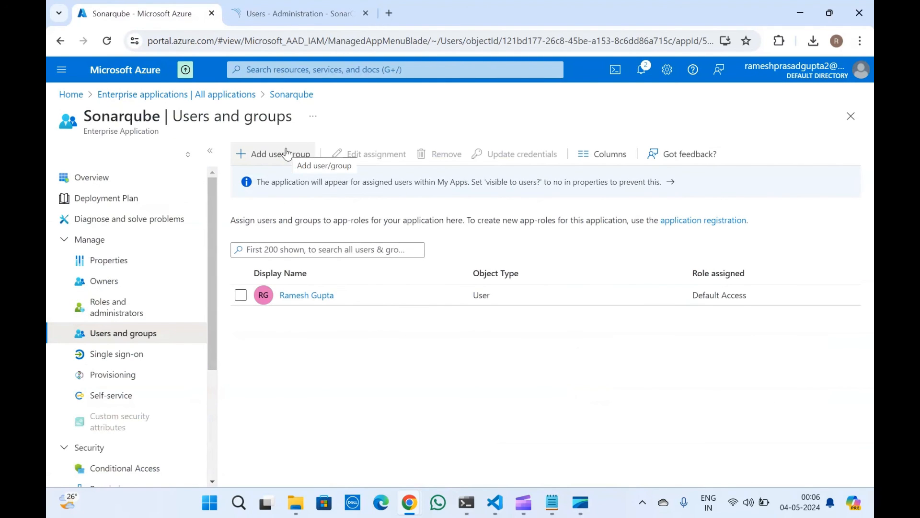
click(294, 14)
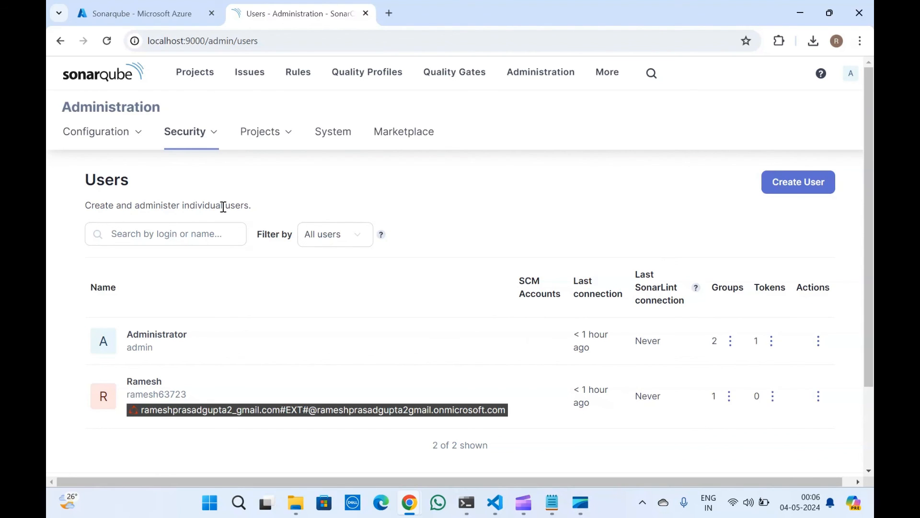
click(157, 2)
click(336, 6)
click(162, 5)
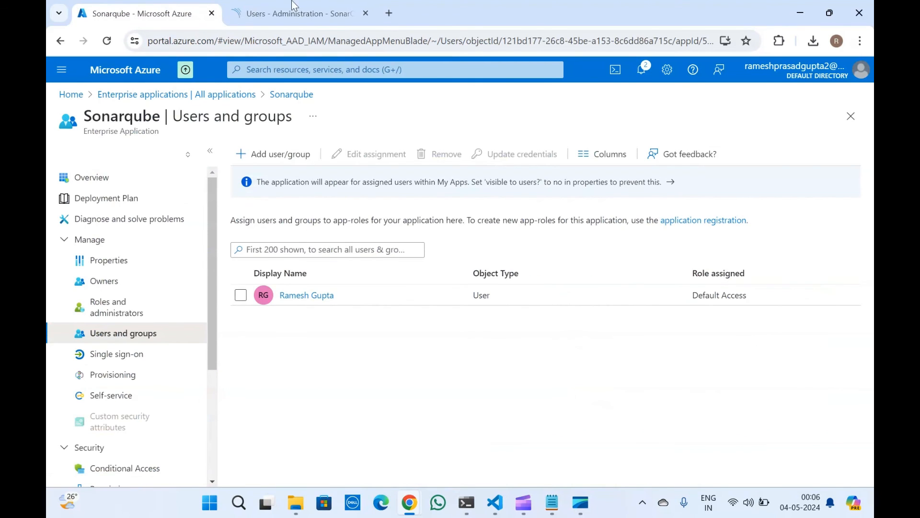
click(309, 6)
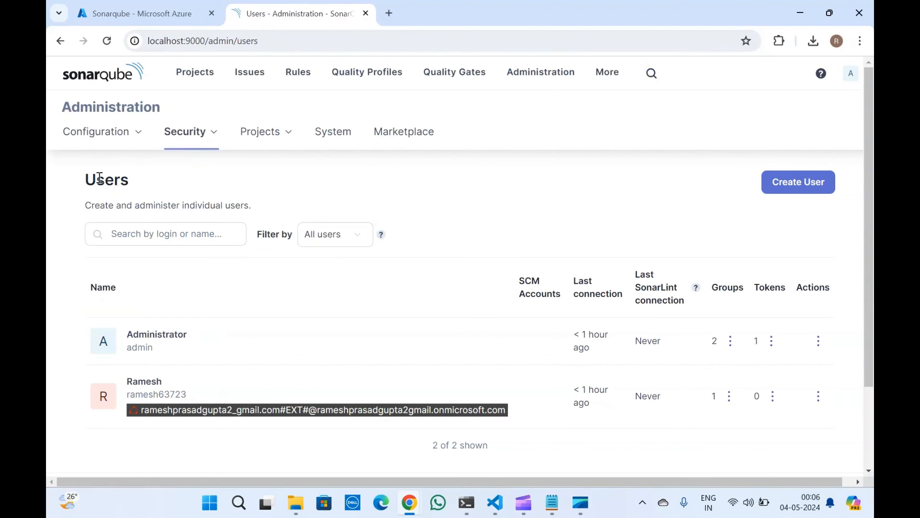
mouse_move(90, 178)
mouse_down()
mouse_move(246, 203)
mouse_move(78, 181)
mouse_up()
click(247, 202)
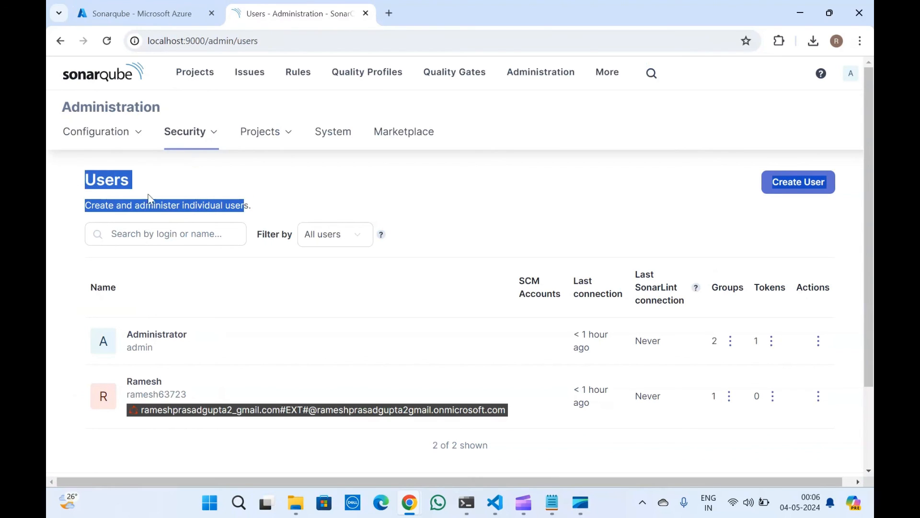
click(254, 204)
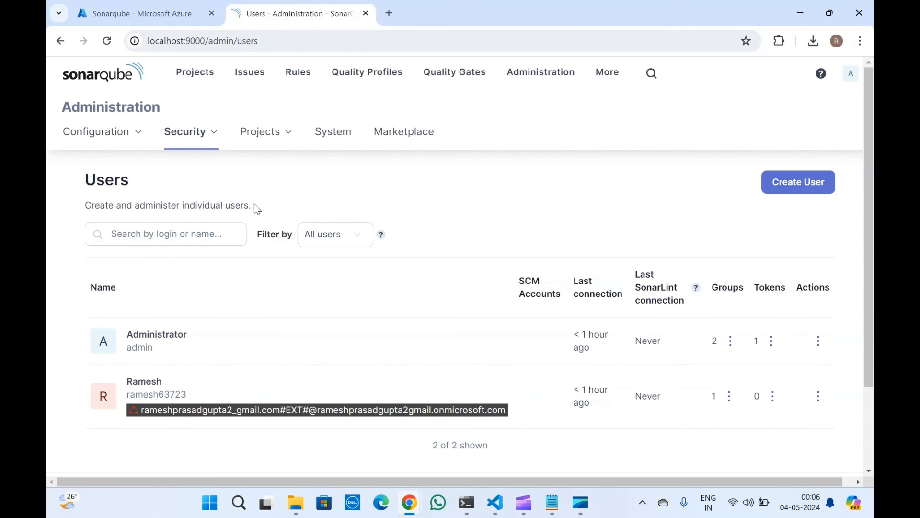
drag(254, 203, 83, 177)
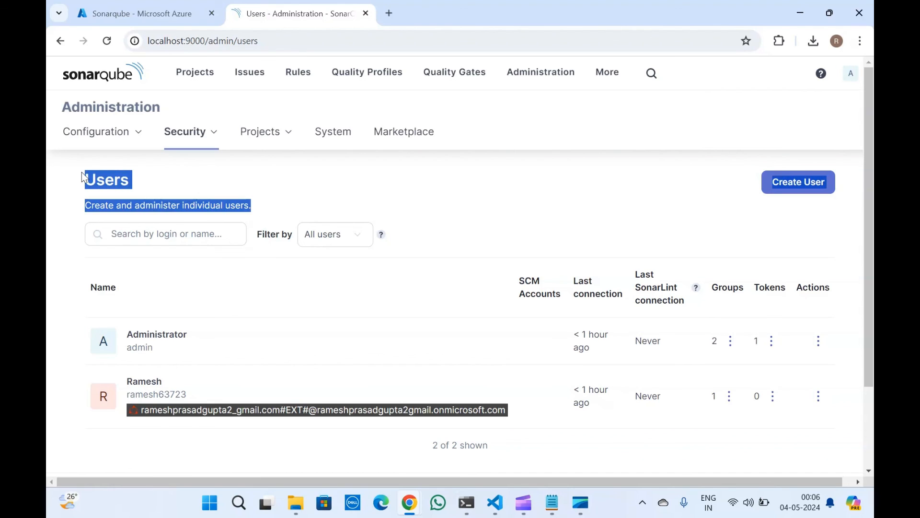
click(82, 177)
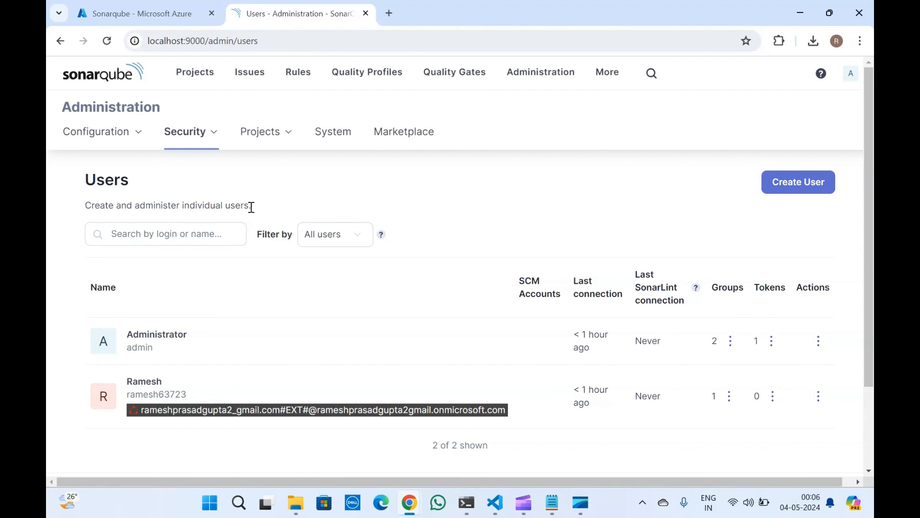
drag(251, 207, 93, 179)
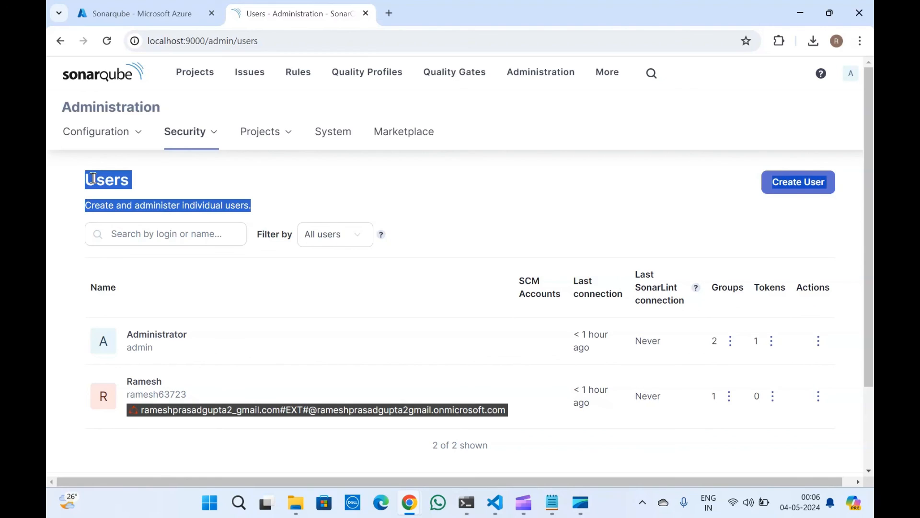
click(93, 179)
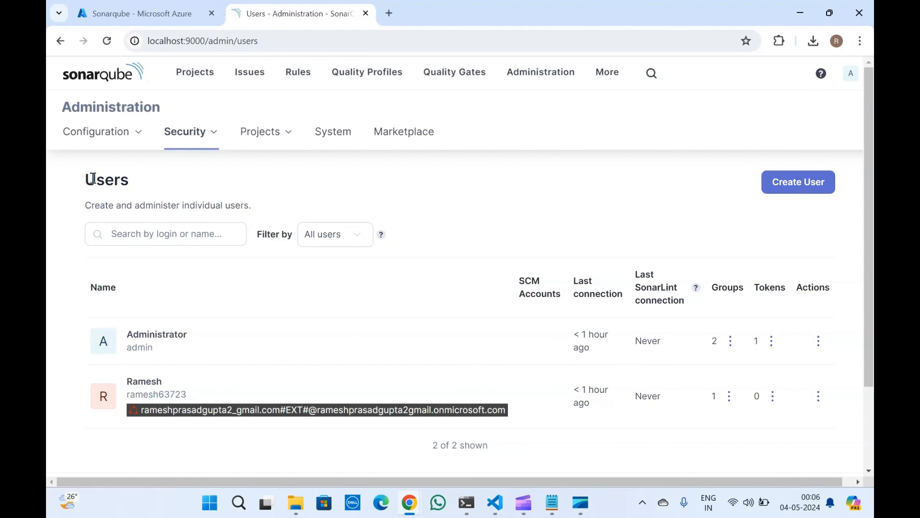